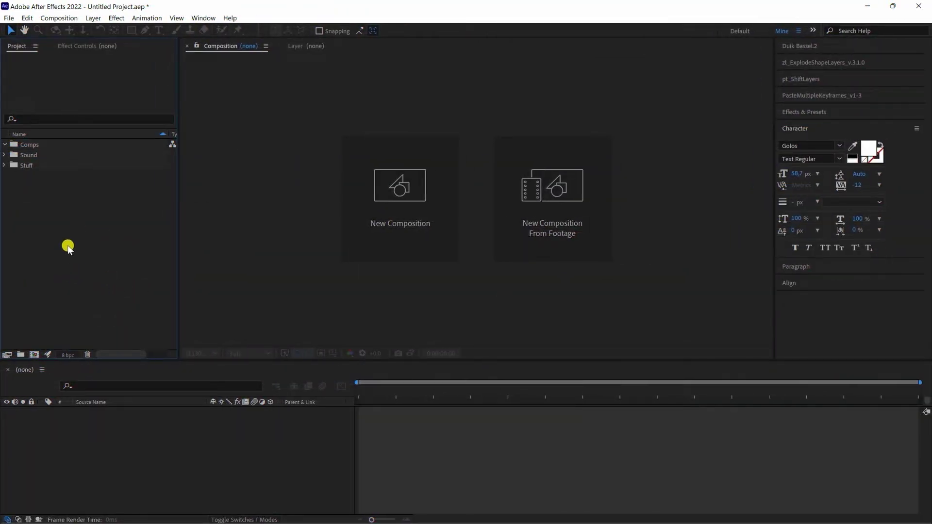
- Create Comp 1 from the HDTV 1080 25 preset (1920×1080, 25 fps) lasting 15 seconds
left_click(60, 18)
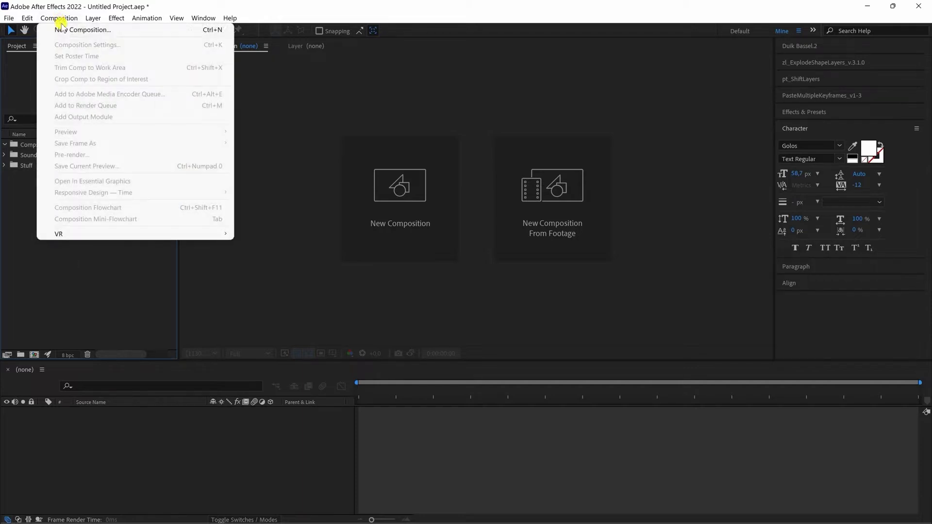
left_click(84, 32)
left_click(466, 179)
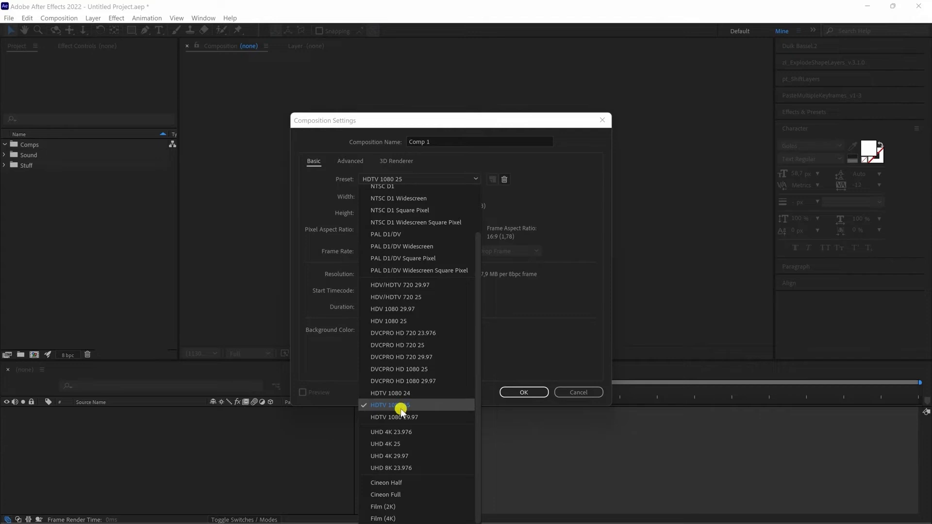
left_click(424, 407)
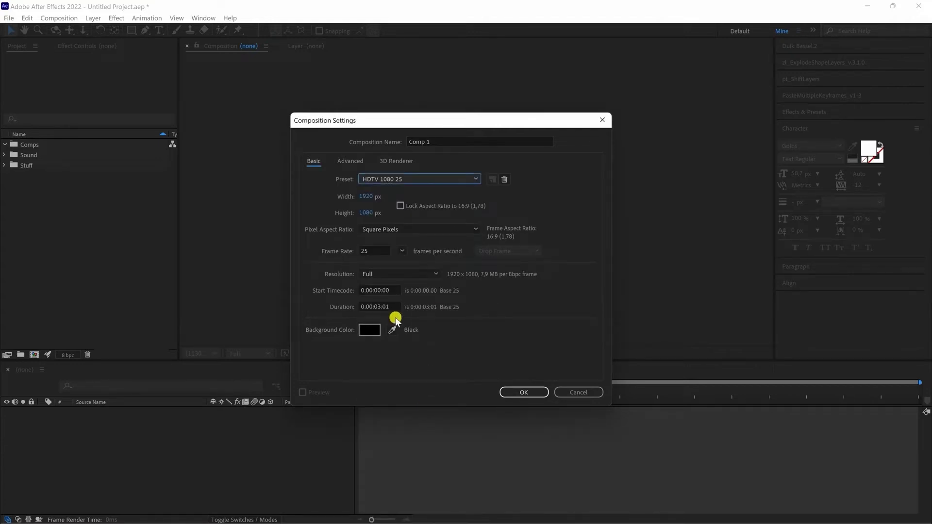
left_click(380, 306)
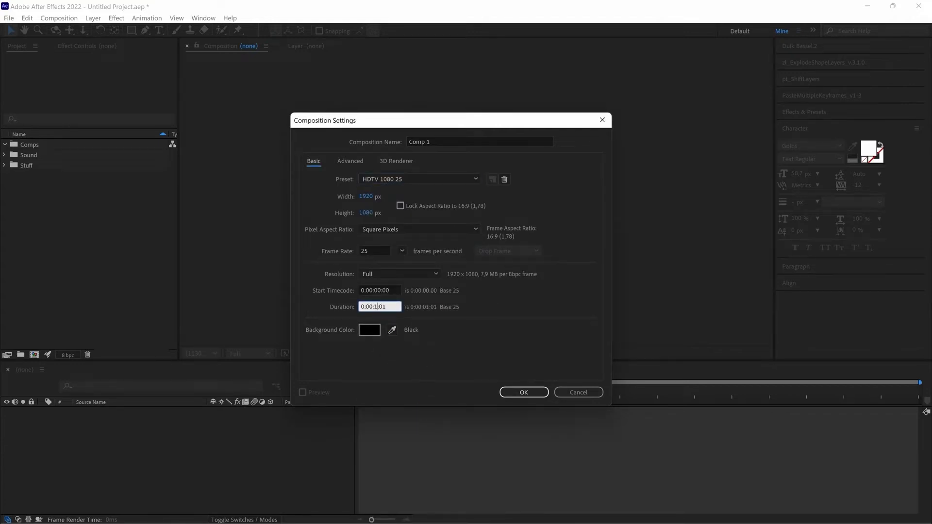
left_click(515, 389)
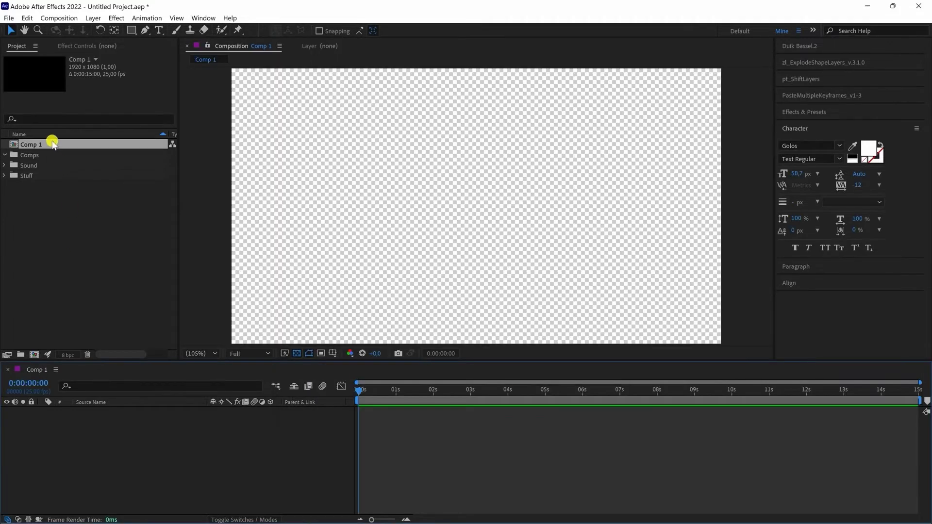
- Rename Comp 1 to 'Main comp'
key("Return")
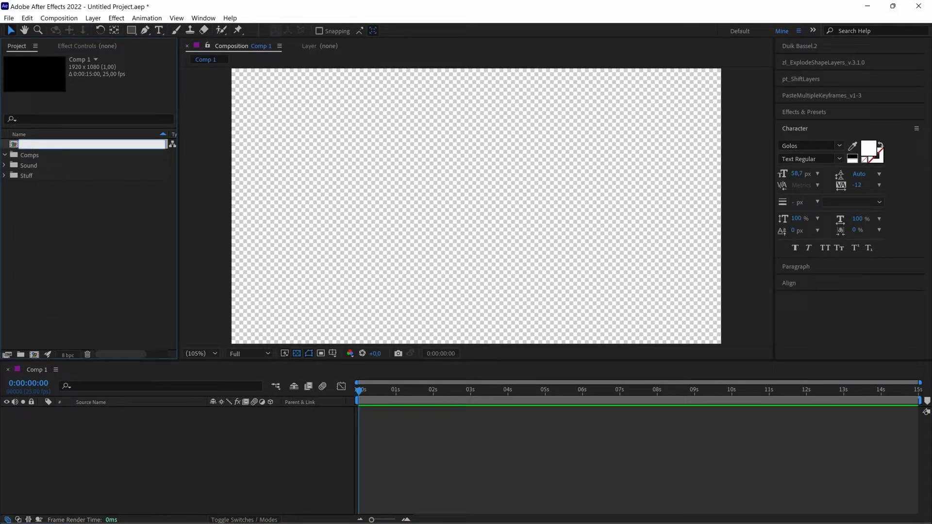
type("Main comp")
key("Return")
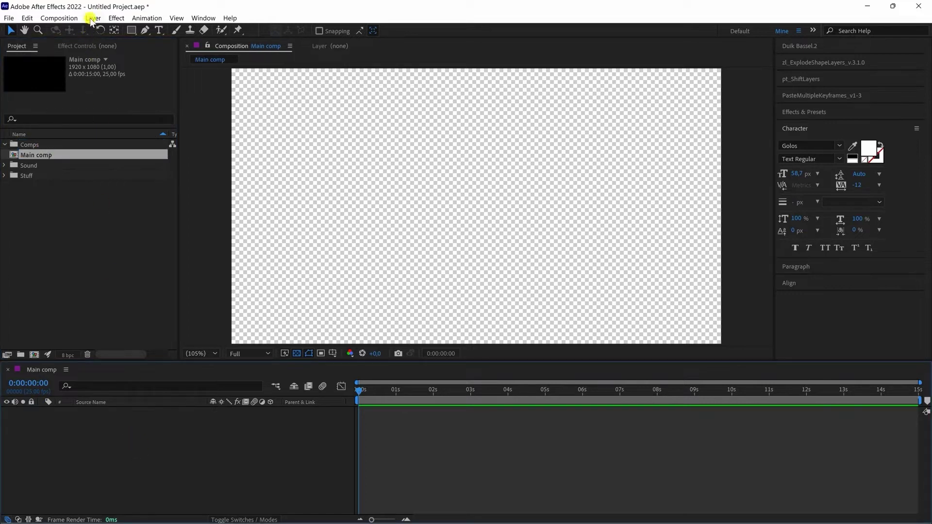
- Add a full-frame black solid layer named 'bg'
left_click(91, 19)
mouse_move(94, 29)
left_click(304, 40)
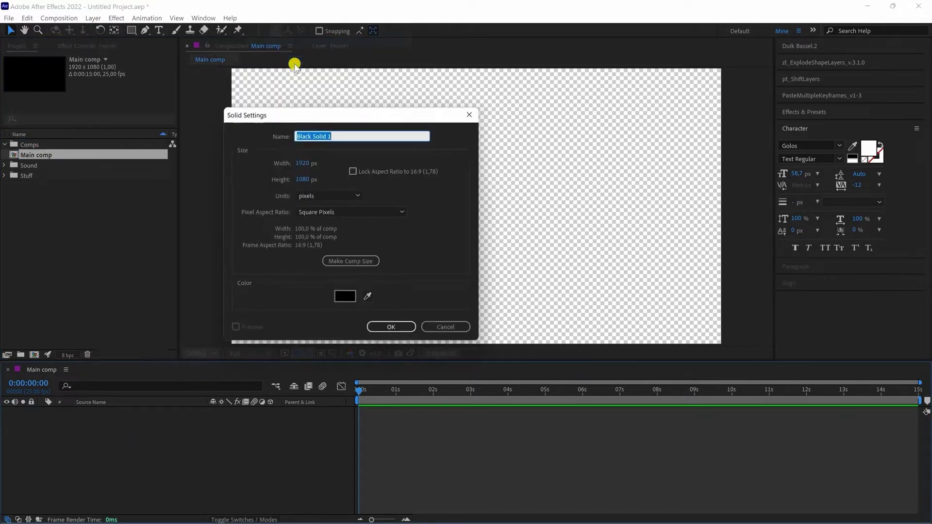
type("bg")
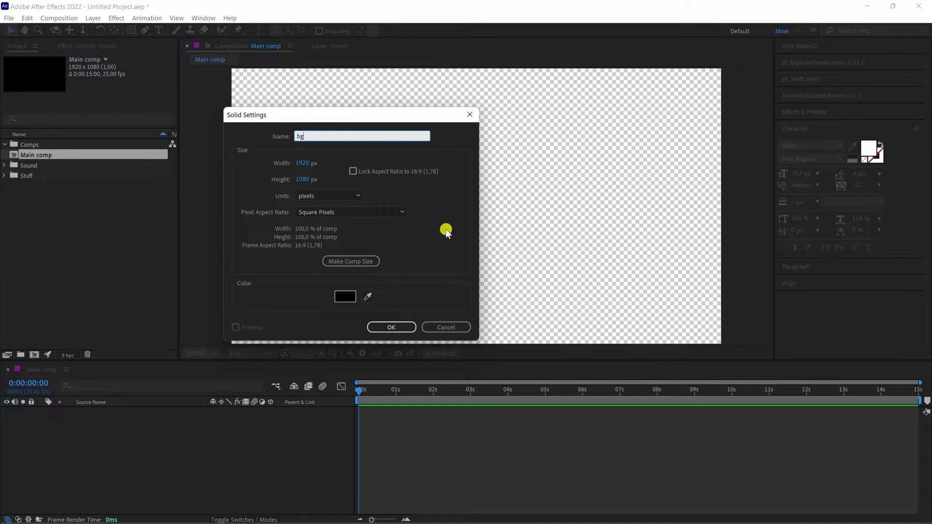
left_click(391, 327)
left_click(157, 30)
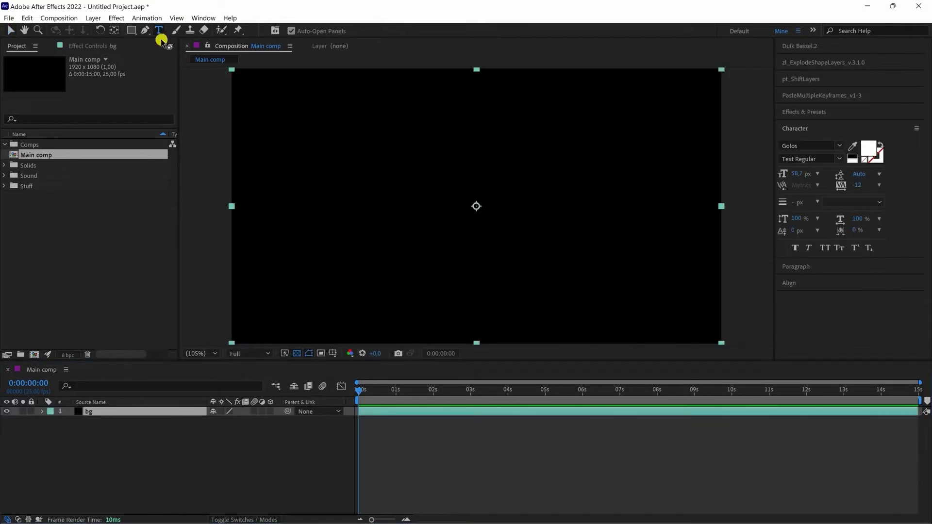
- Type 'motion design' as a new text layer in All Caps with Gotham Pro Black
left_click(415, 203)
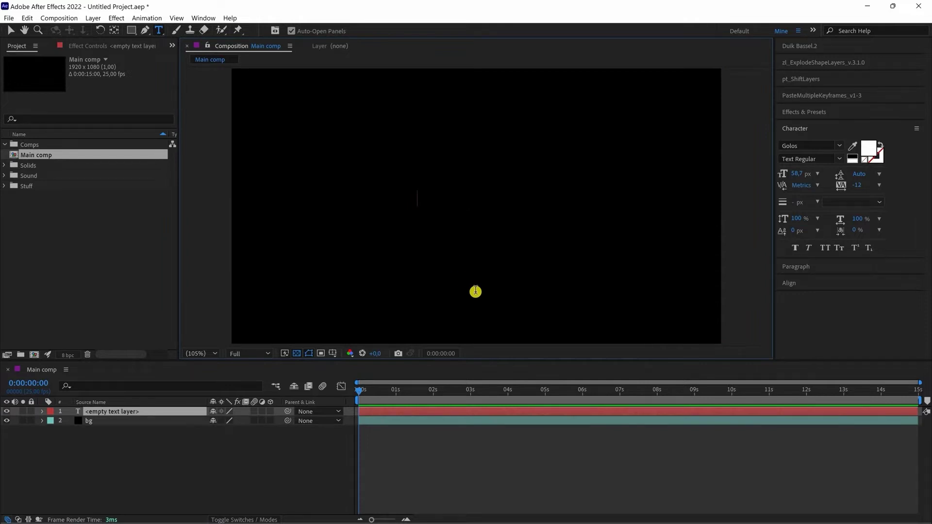
type("motion")
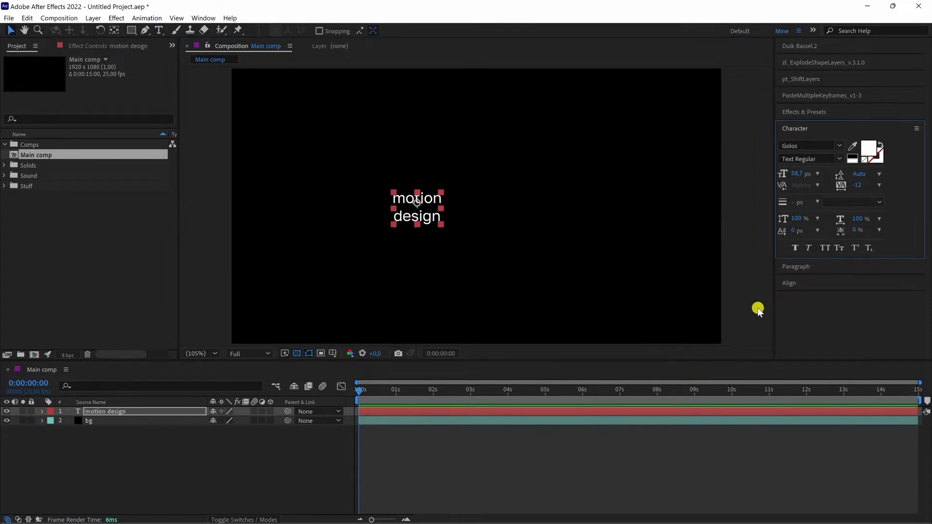
left_click(824, 247)
left_click(807, 146)
type("gotha")
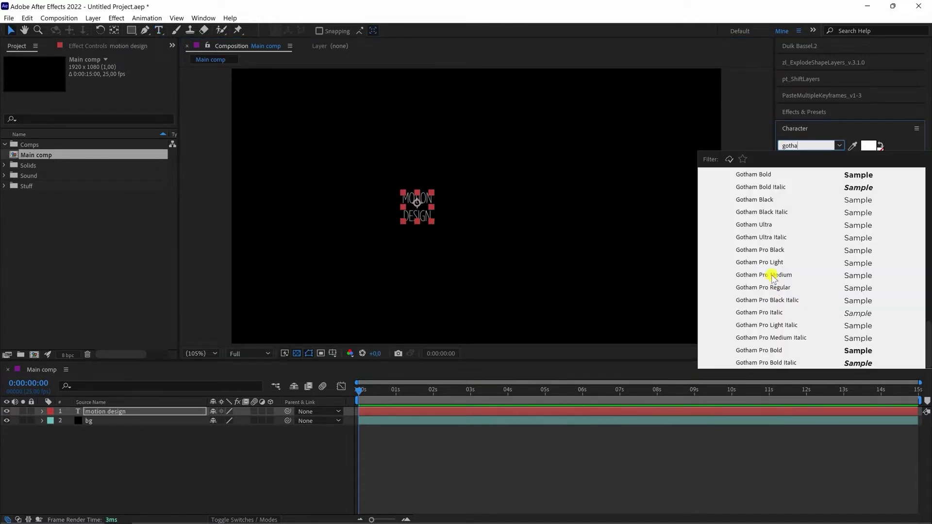
left_click(763, 251)
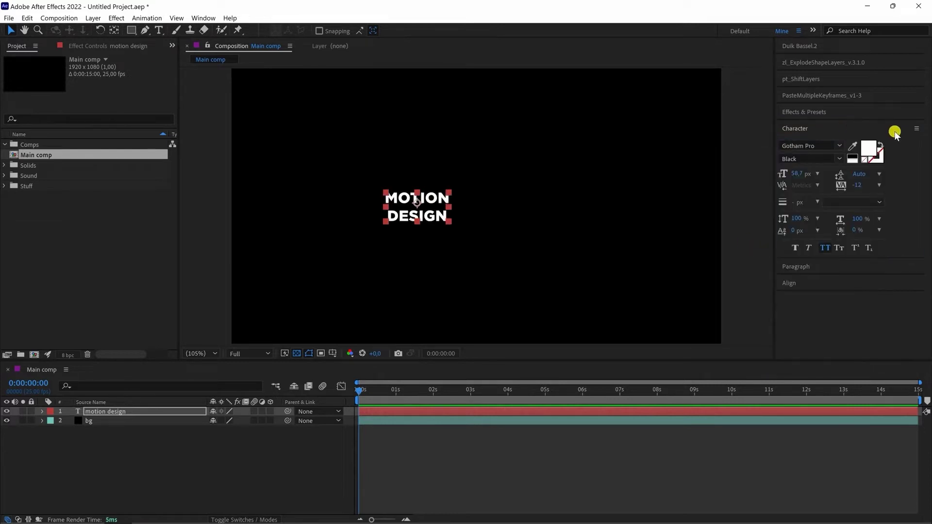
- Centre the title horizontally and vertically and enlarge it to fill the frame width
left_click(808, 283)
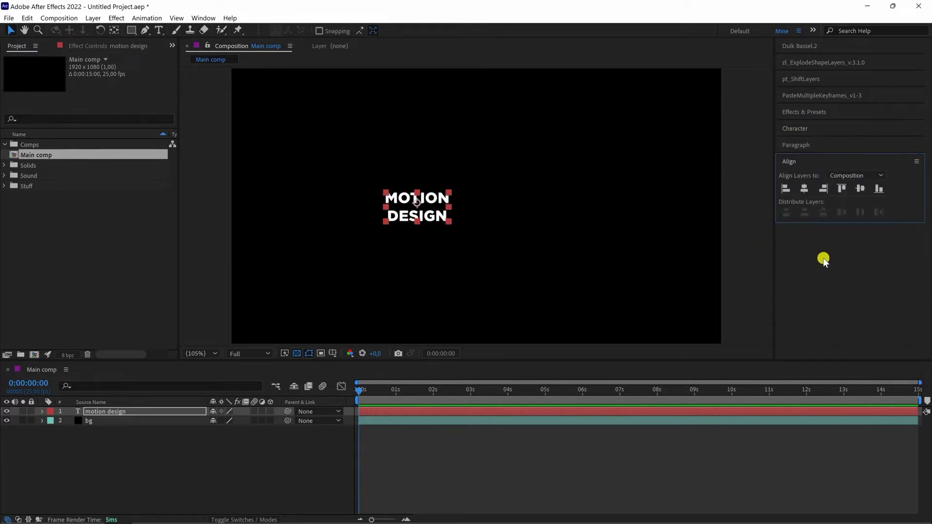
left_click(804, 188)
left_click(860, 189)
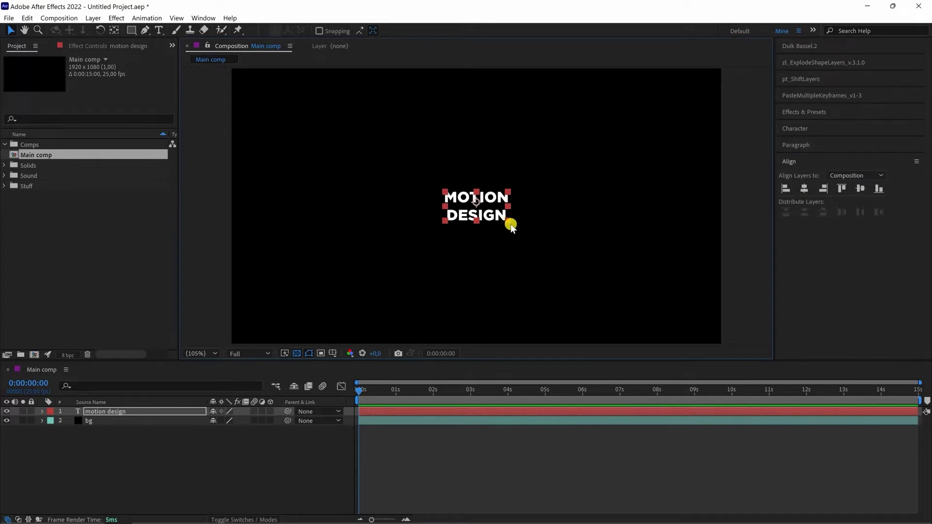
left_click_drag(509, 225, 622, 290)
- Tighten the title's leading to 51 px and spread the DESIGN letters with wider tracking
left_click(822, 127)
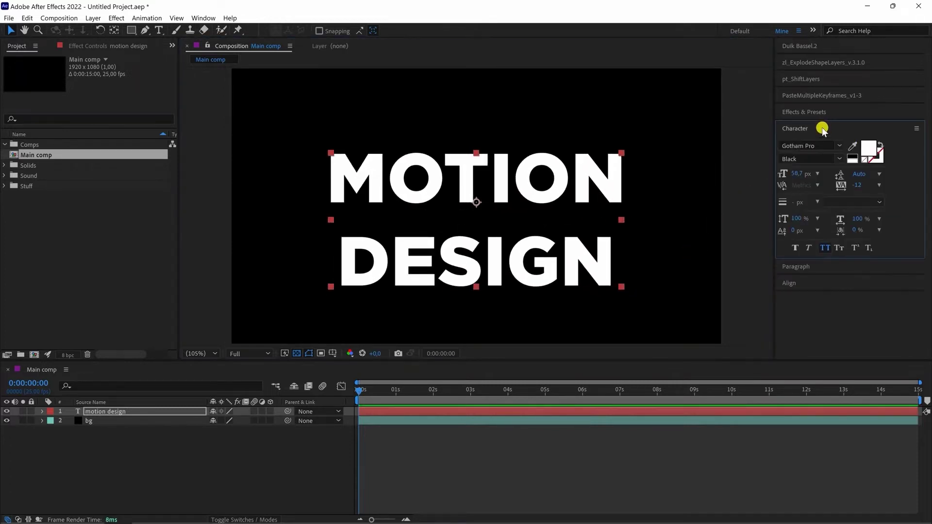
left_click_drag(858, 174, 872, 180)
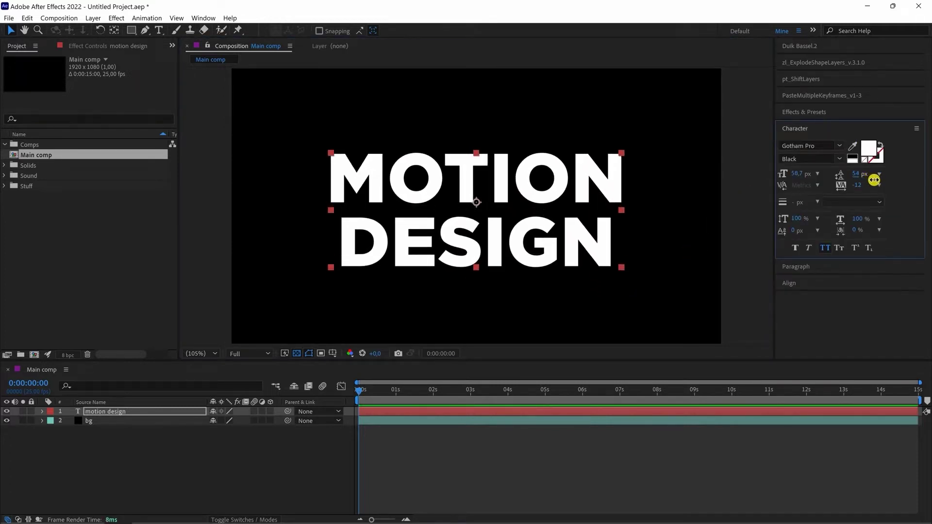
left_click_drag(872, 180, 870, 180)
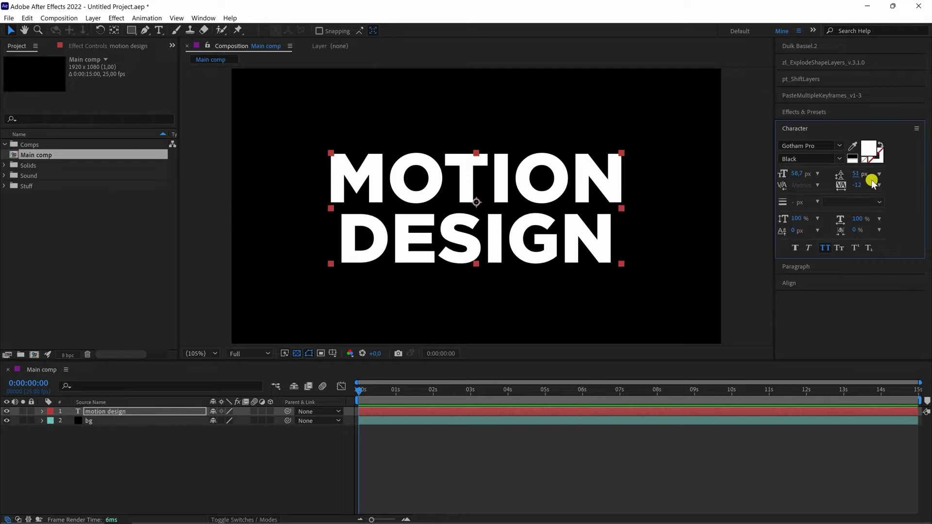
double_click(482, 241)
double_click(482, 241)
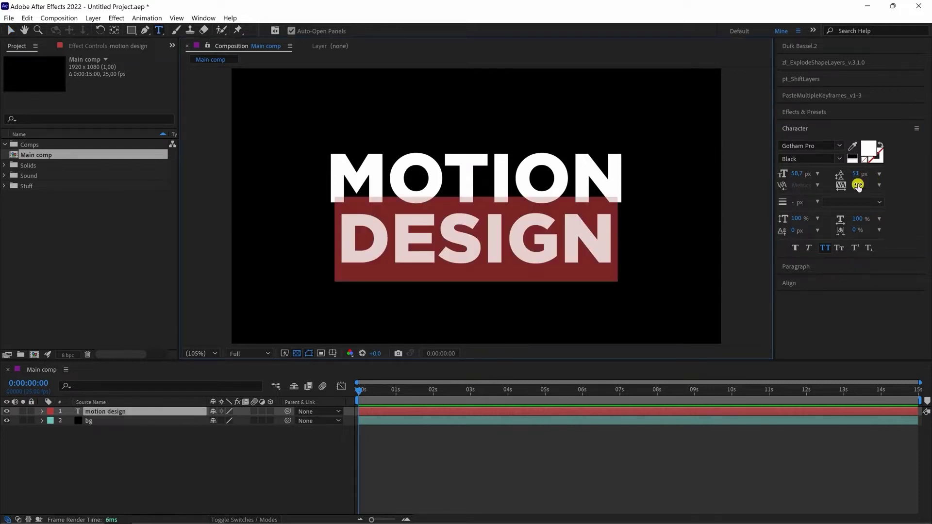
left_click_drag(857, 184, 895, 190)
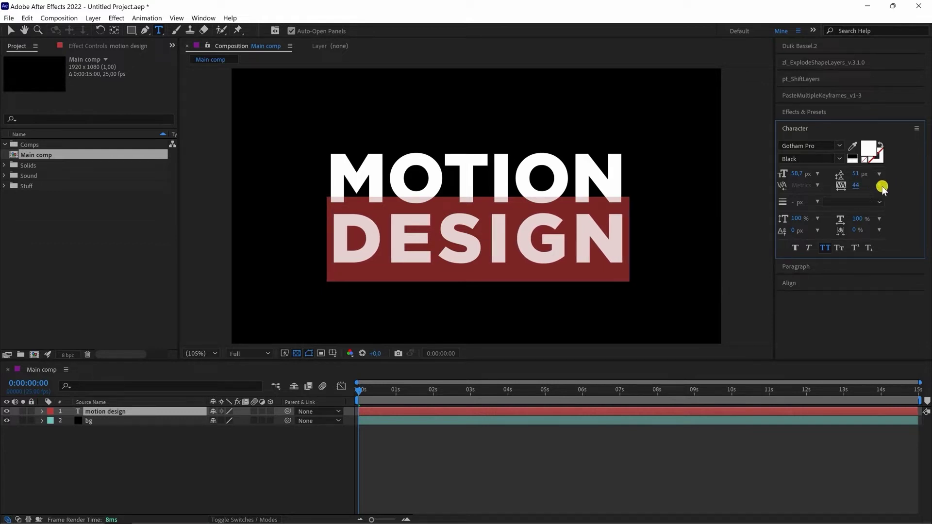
left_click(177, 410)
key("v")
left_click(146, 412)
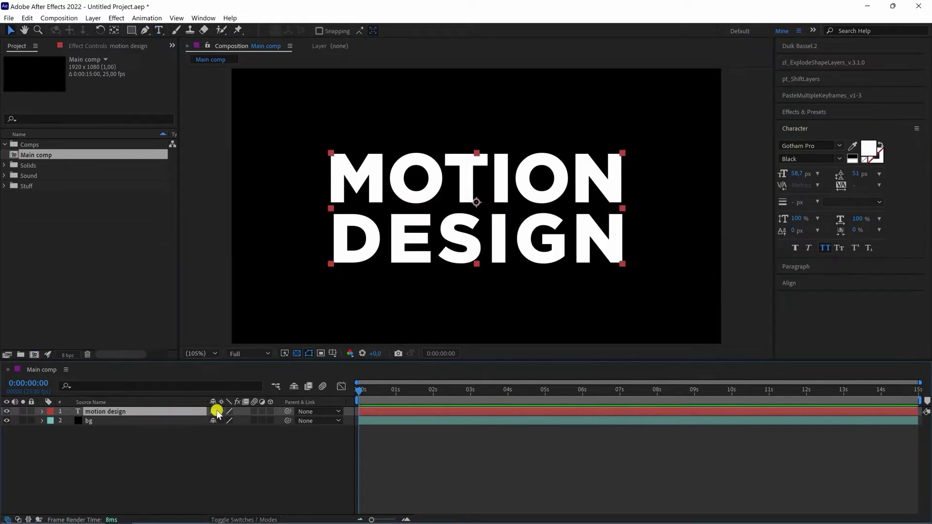
- Make the title 3D and spin it with a time*5 expression on Z Rotation, previewing playback
left_click(270, 411)
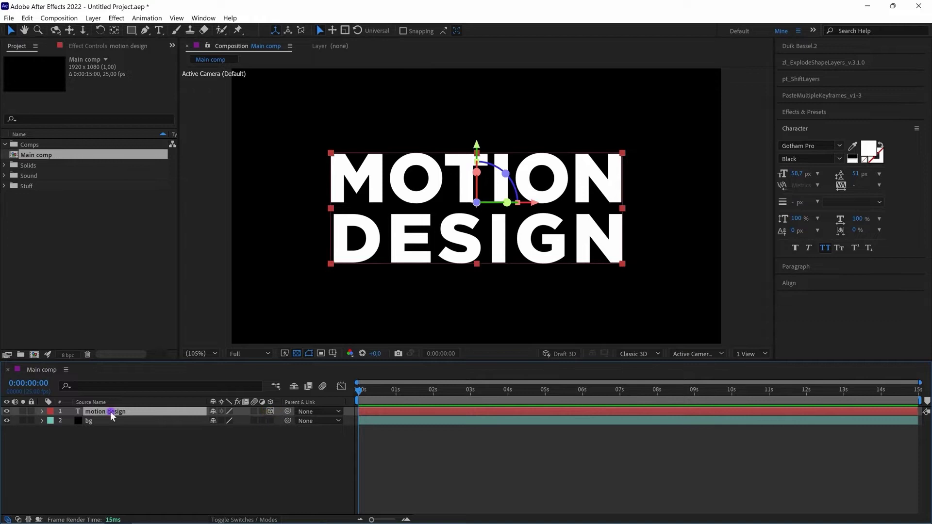
key("r")
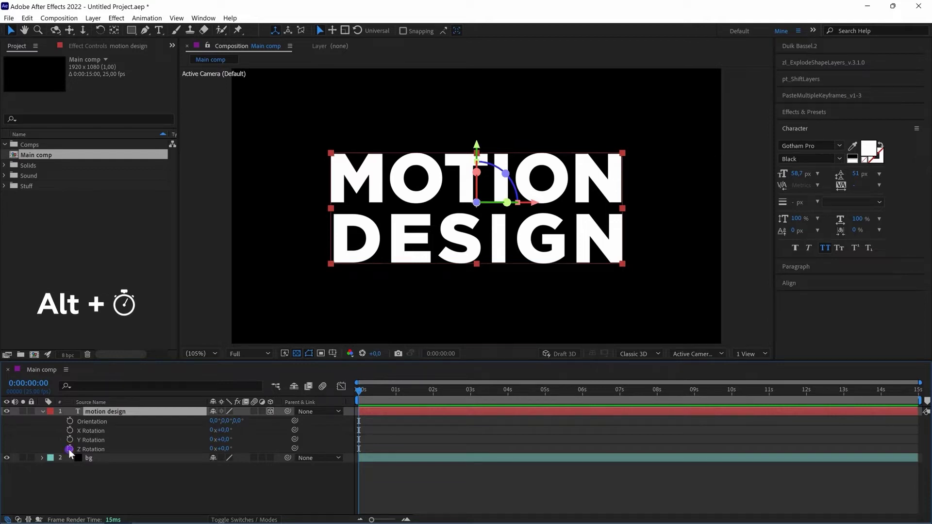
left_click(70, 449, "alt")
type("t")
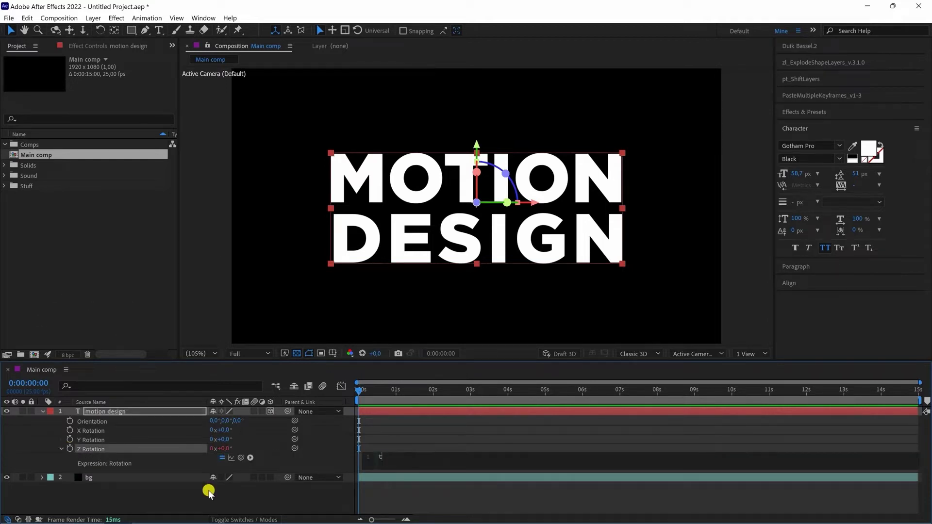
type("ime*5")
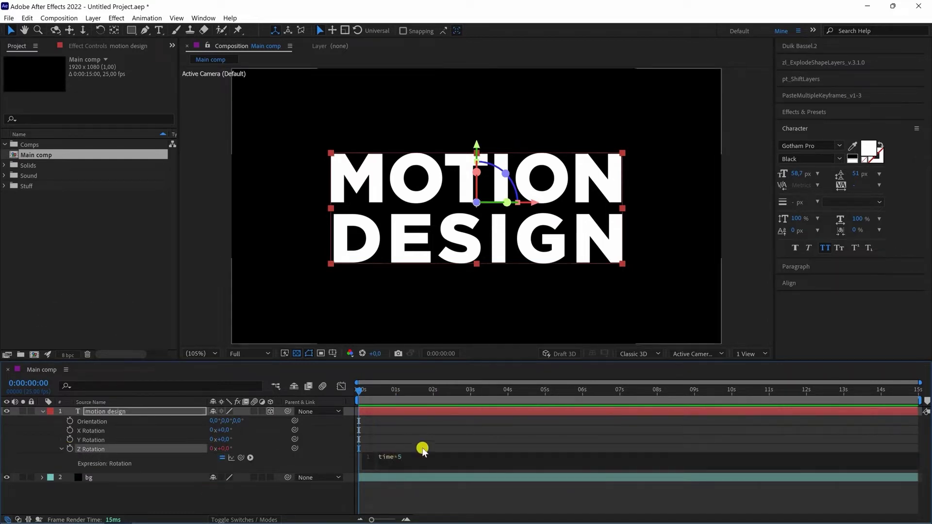
left_click(426, 439)
key("space")
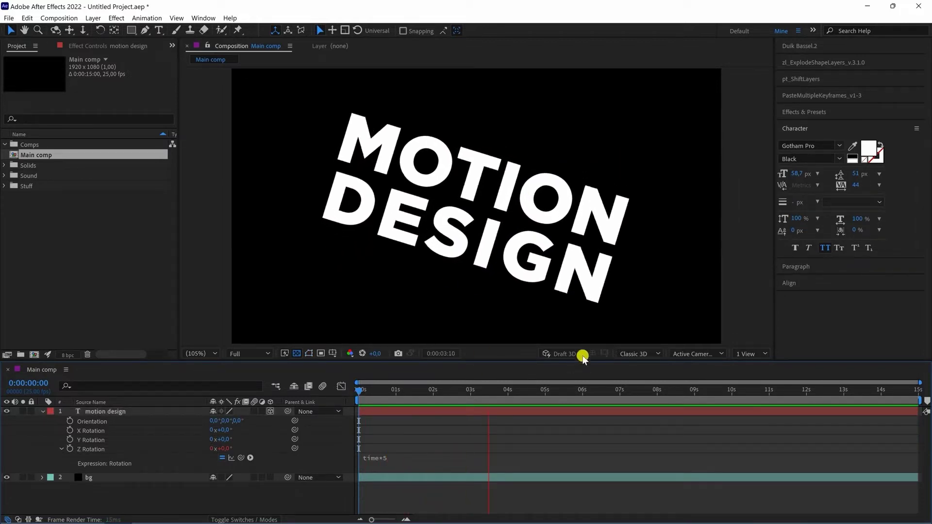
key("space")
left_click(42, 412)
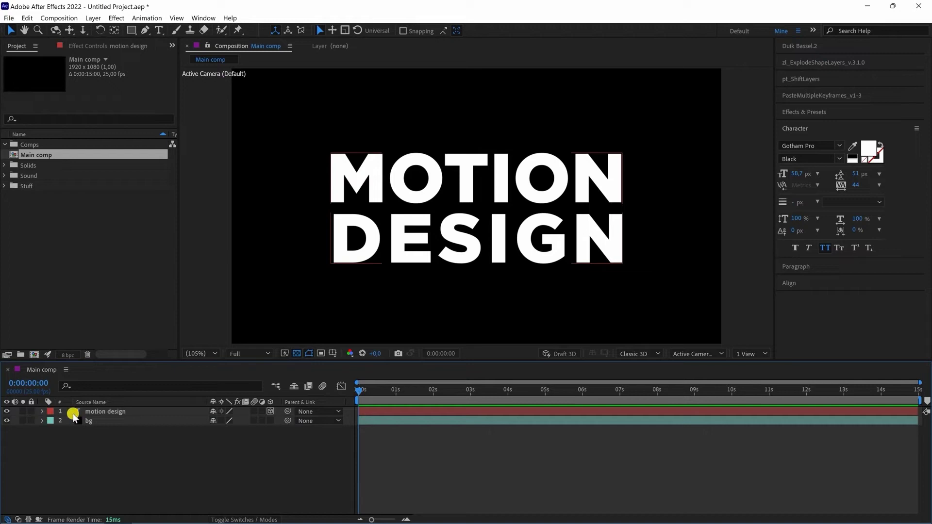
key("ctrl+5")
- Apply Gradient Ramp to the title, start point upper right, end point lower left
left_click(831, 111)
left_click(810, 126)
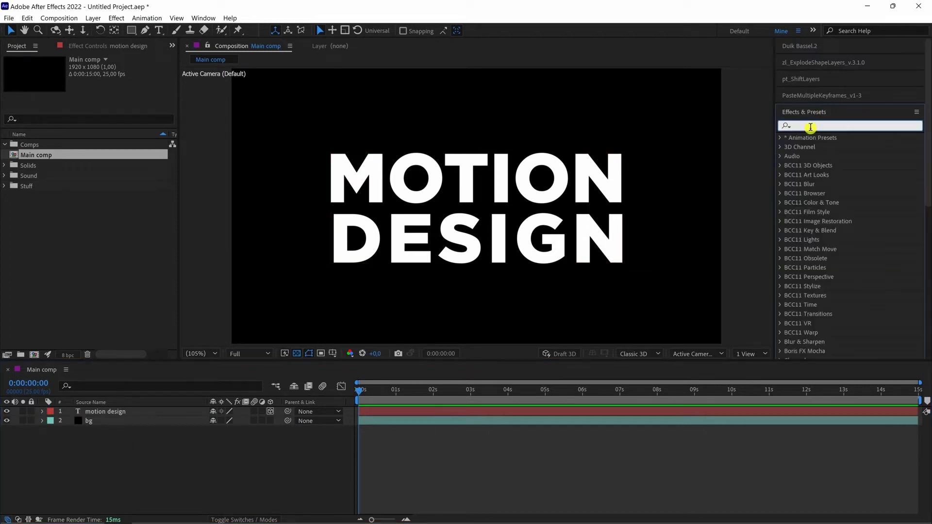
type("ramp")
left_click_drag(833, 147, 495, 202)
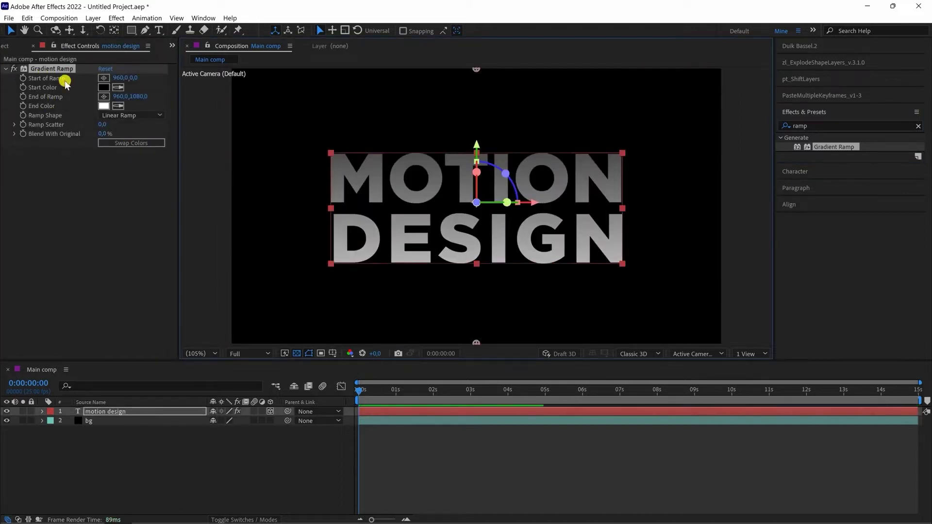
mouse_move(476, 69)
left_mouse_down()
mouse_move(592, 150)
mouse_move(597, 170)
mouse_move(610, 156)
mouse_move(594, 161)
left_mouse_up()
mouse_move(476, 342)
left_mouse_down()
mouse_move(341, 258)
mouse_move(352, 257)
left_mouse_up()
- Set the ramp's start colour to dark grey and end colour to dark purple (180731)
left_click(104, 87)
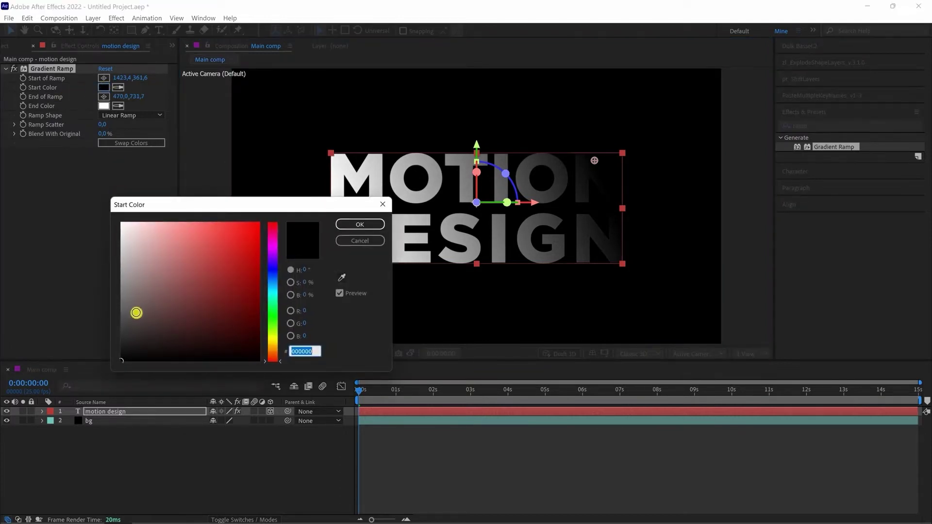
left_click_drag(136, 309, 112, 325)
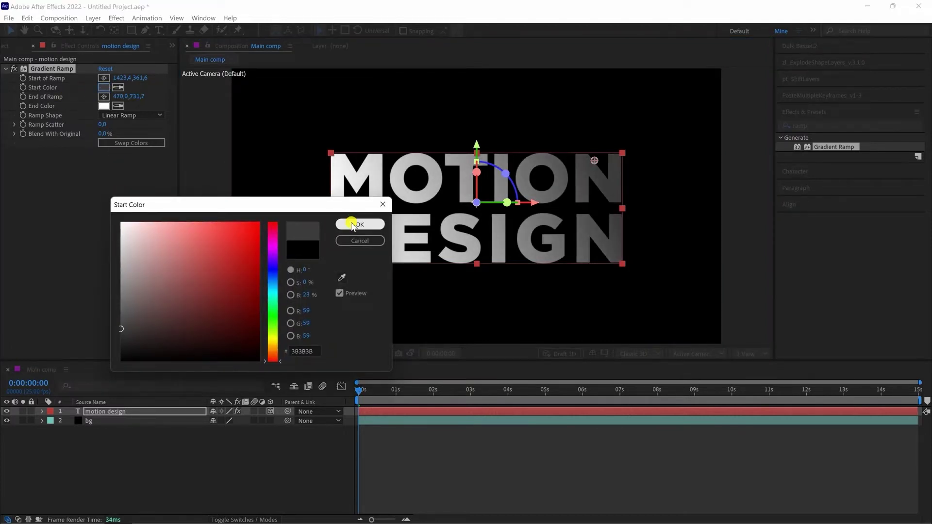
left_click(354, 224)
left_click(104, 106)
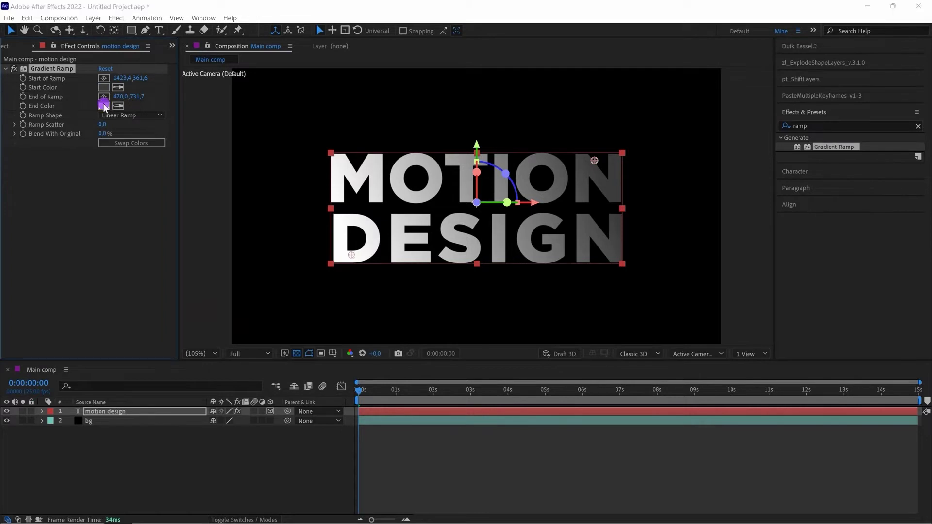
left_click(240, 332)
left_click_drag(265, 353, 274, 259)
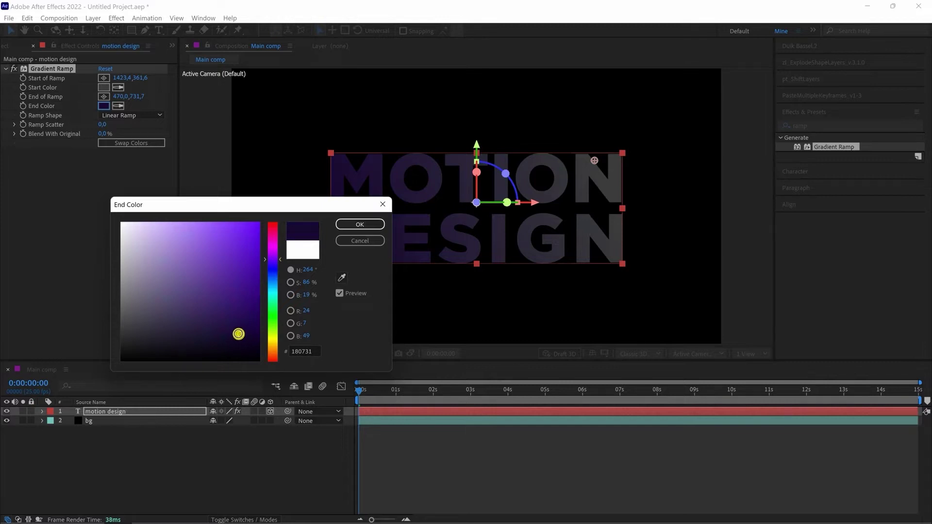
left_click(360, 225)
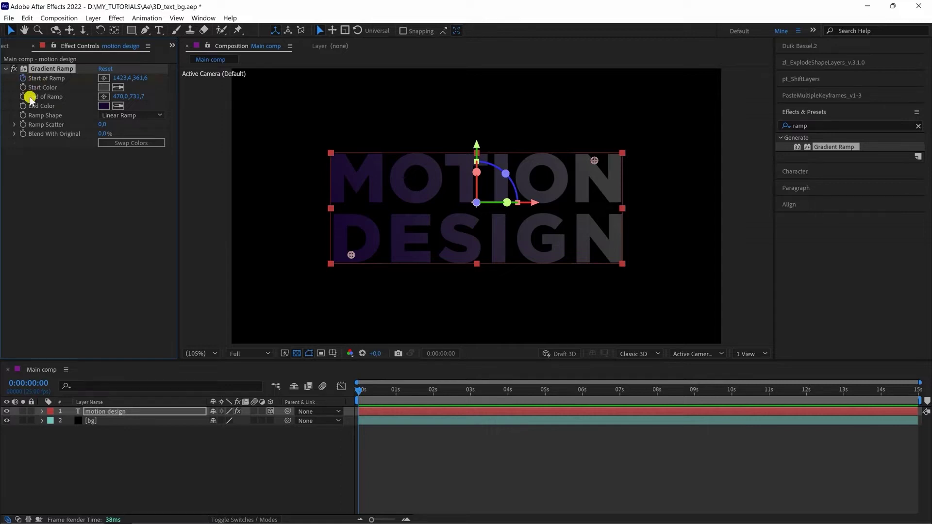
- Keyframe new Start and End of Ramp positions later in time to follow the rotated text
left_click(377, 412)
key("u")
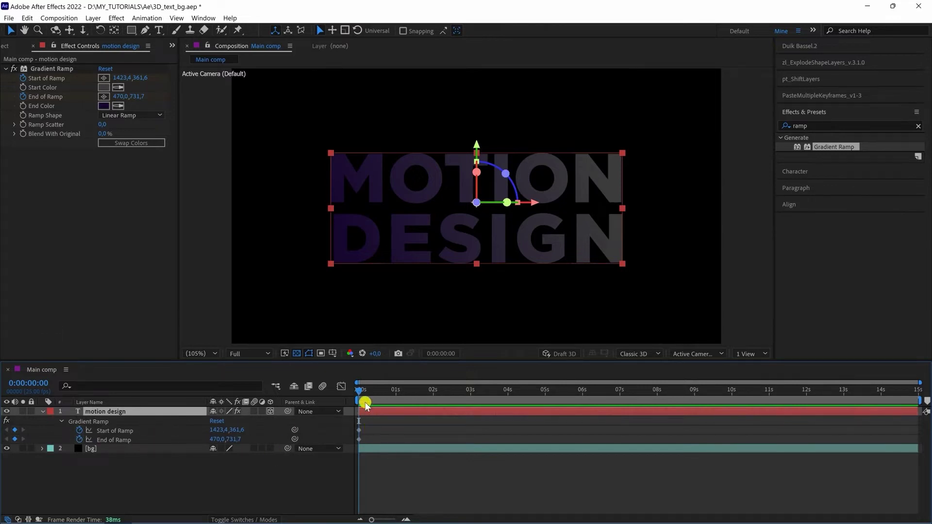
left_click_drag(362, 390, 545, 392)
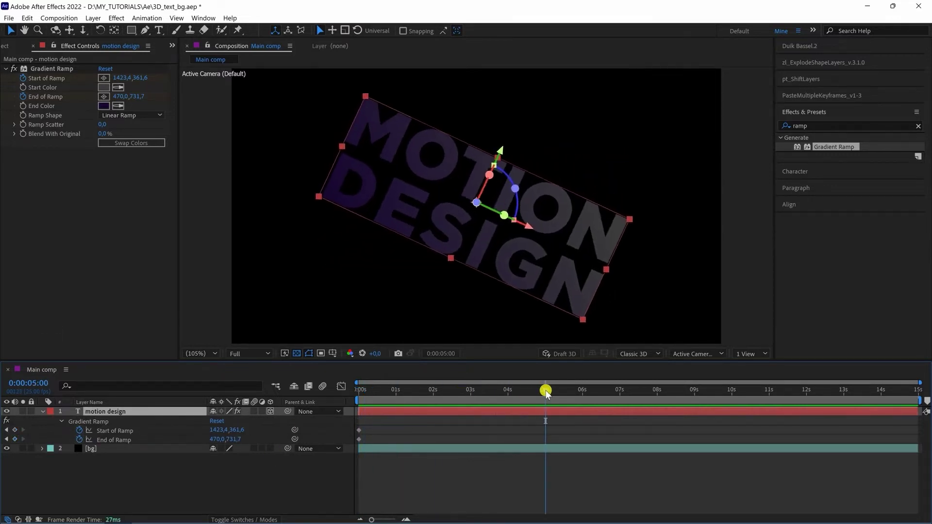
left_click(595, 158)
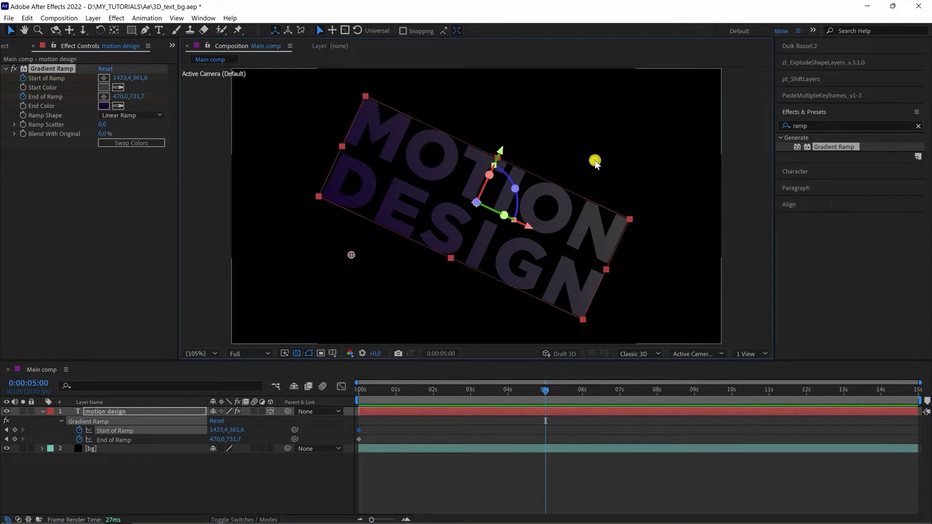
left_click_drag(595, 161, 370, 115)
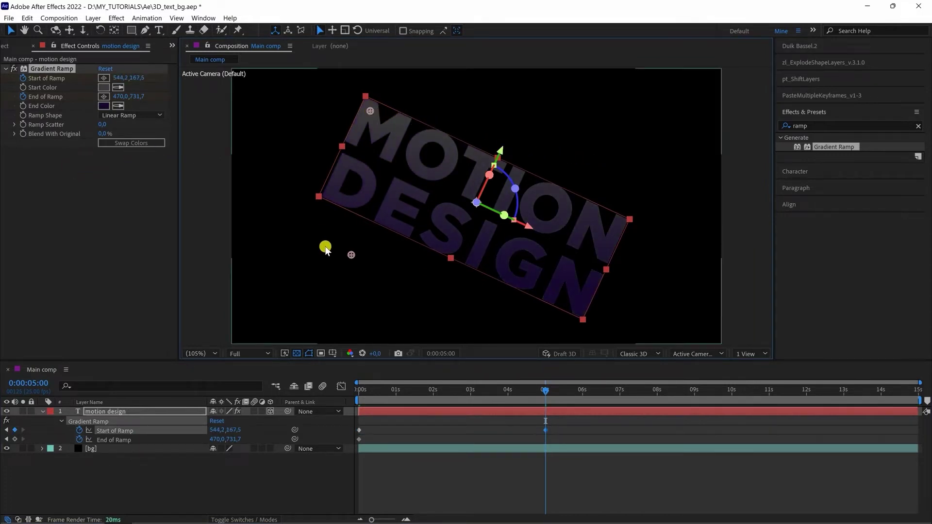
mouse_move(352, 256)
left_mouse_down()
mouse_move(414, 273)
mouse_move(558, 285)
left_mouse_up()
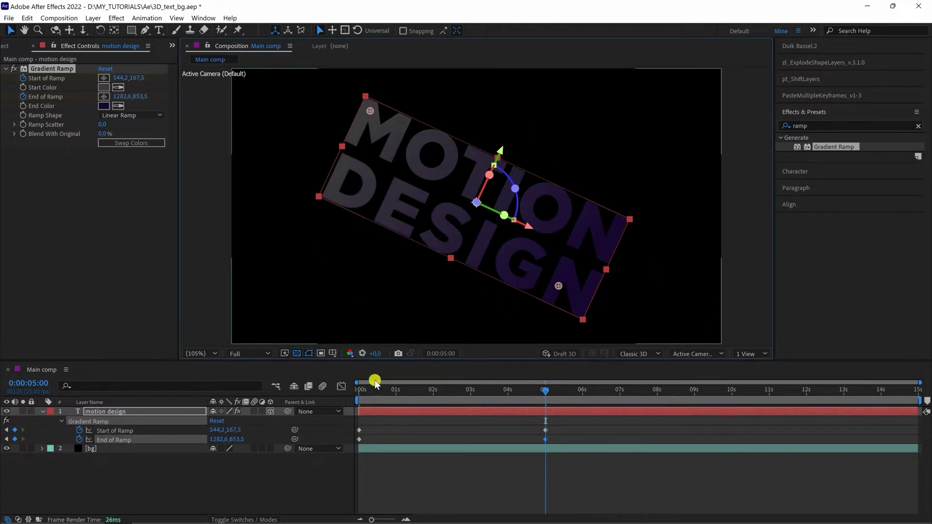
- Preview the animation and end the work area at 5 seconds
left_click_drag(478, 390, 340, 390)
key("space")
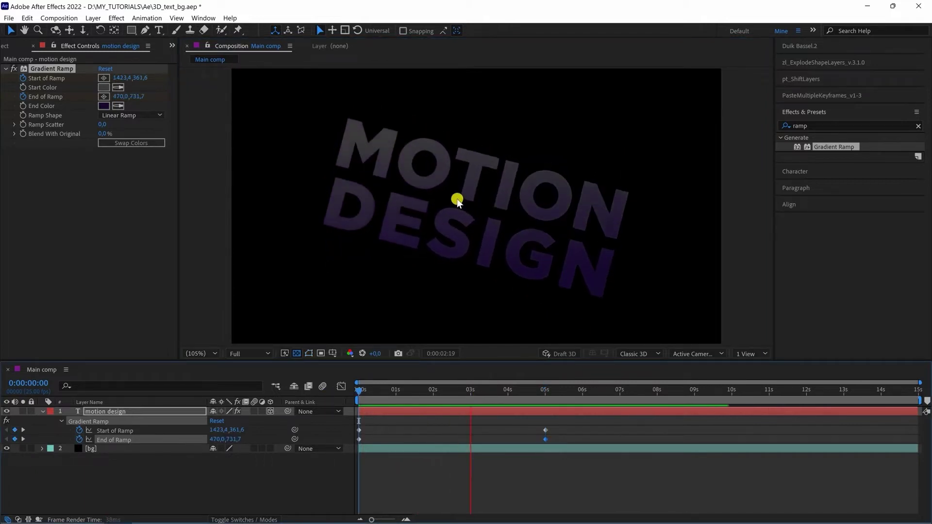
left_click(530, 391)
left_click_drag(538, 397, 540, 394)
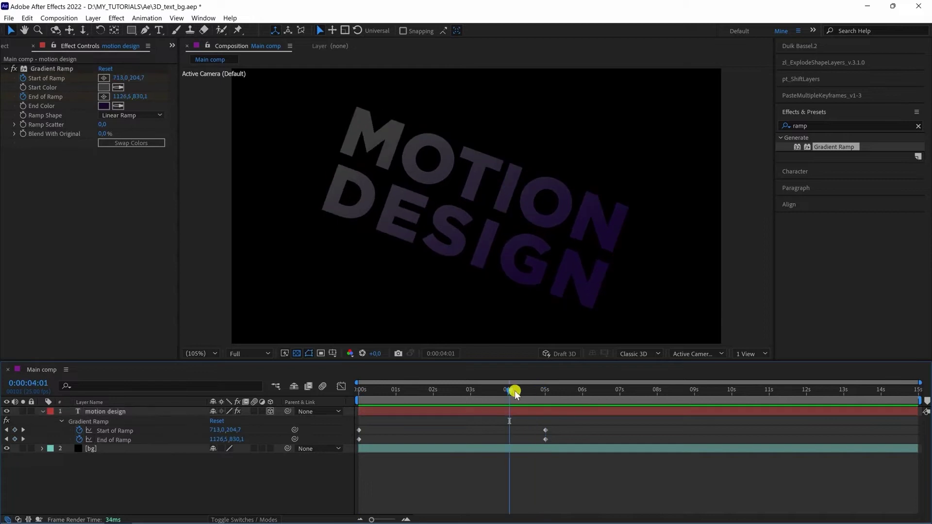
key("n")
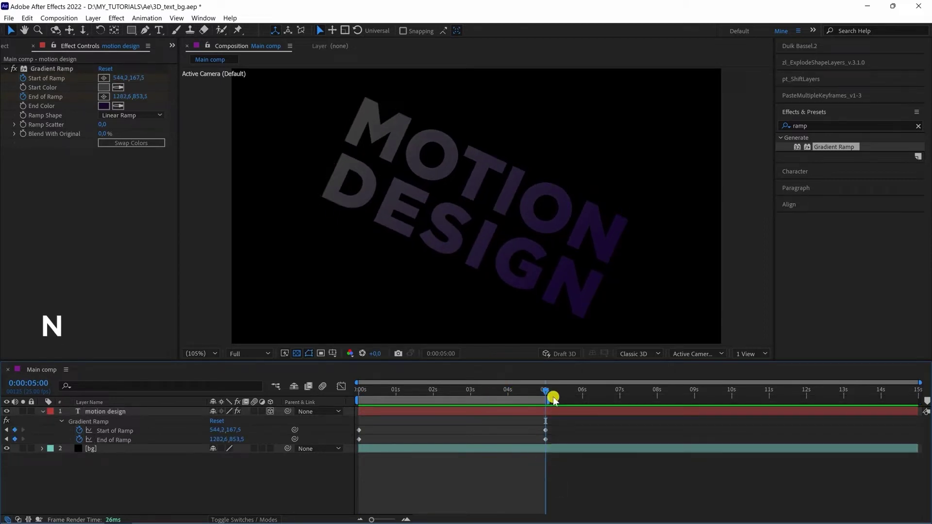
left_click(42, 413)
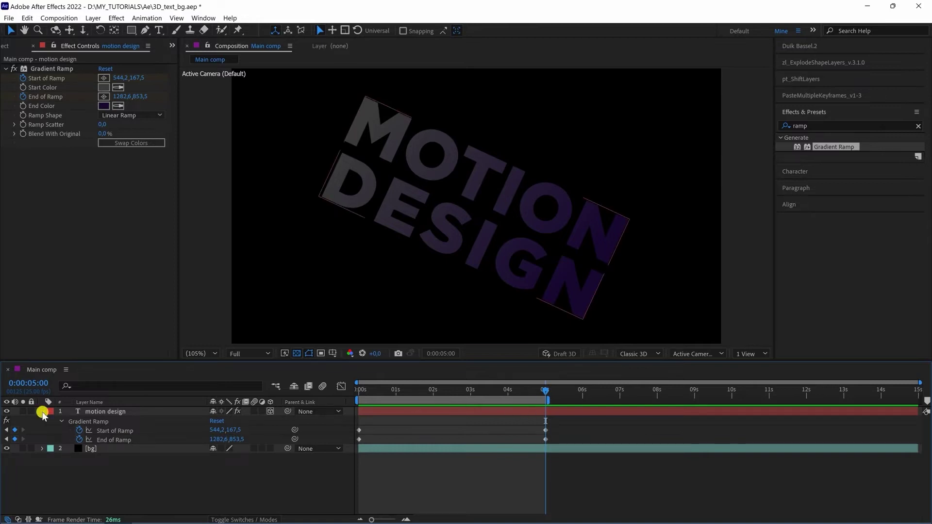
- Pre-compose the motion design layer into 'Text', then enable its collapse transformations and 3D switches
left_click(42, 412)
left_click(112, 411)
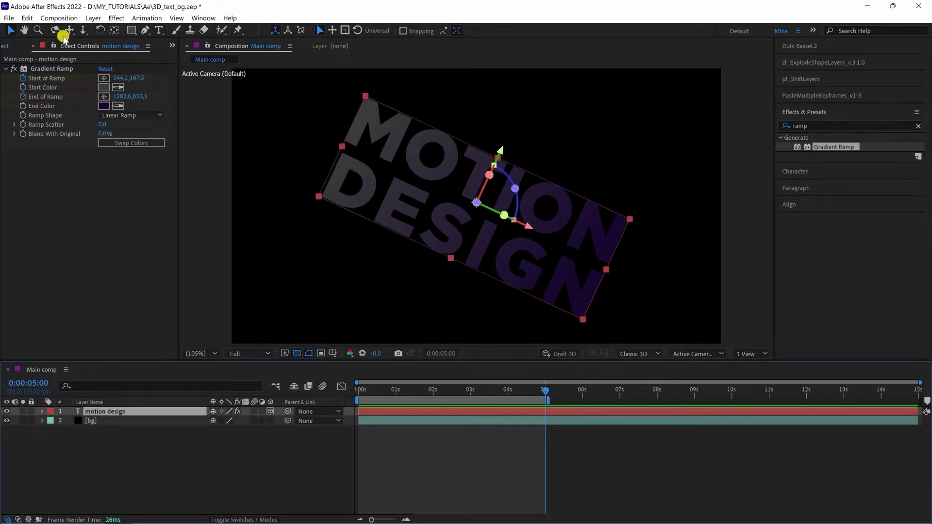
left_click(89, 20)
left_click(119, 360)
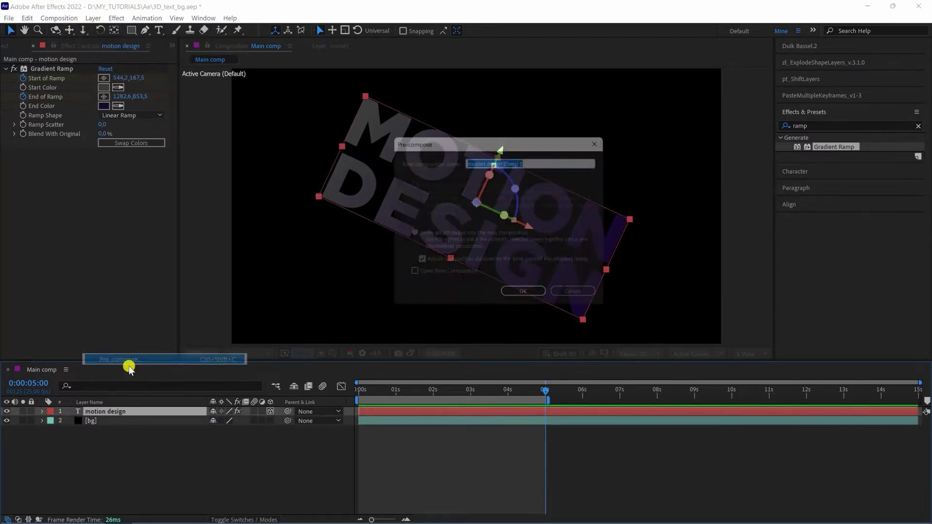
type("Text")
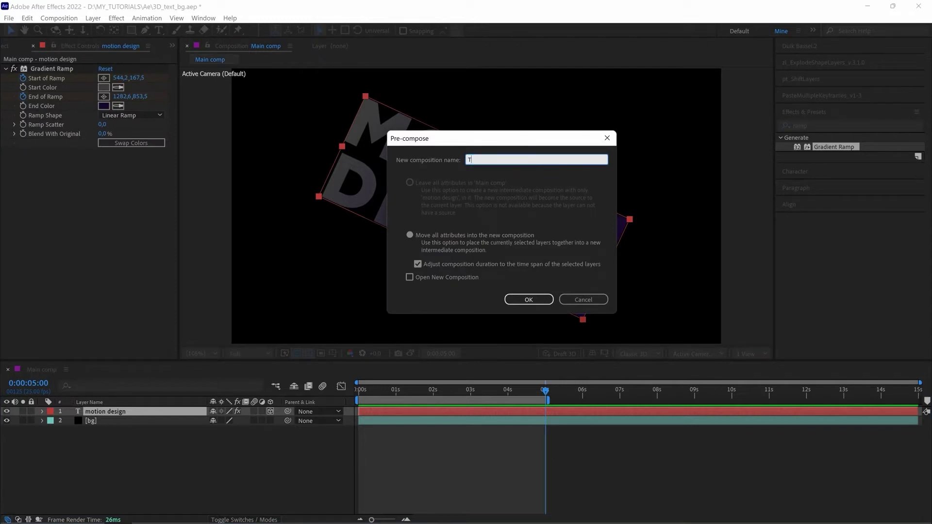
left_click(529, 299)
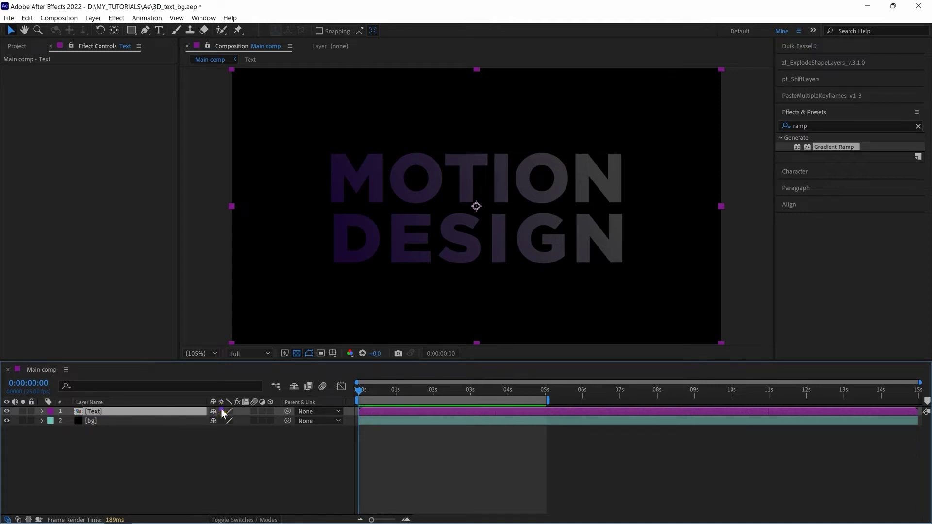
left_click(221, 411)
left_click(270, 411)
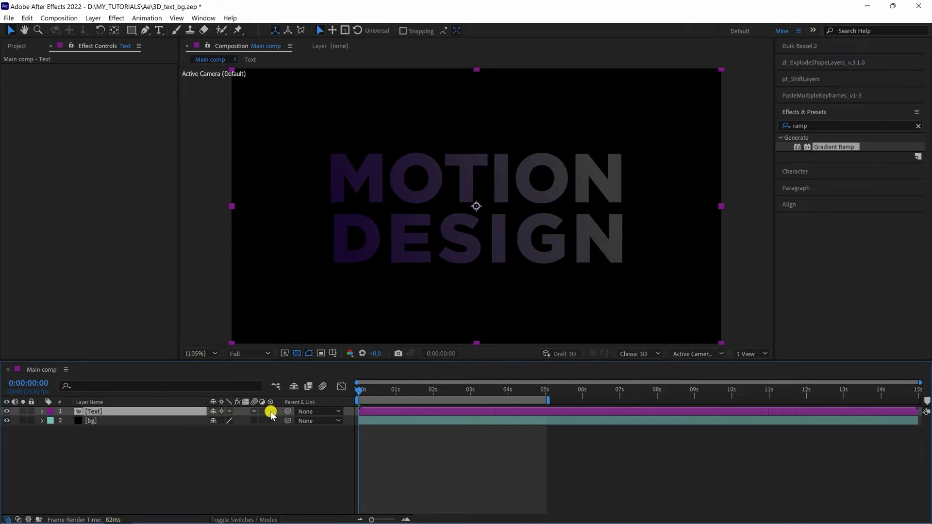
- Duplicate the Text layer as 'Text_2' and set its Position to 960, 540, 1
left_click(155, 414)
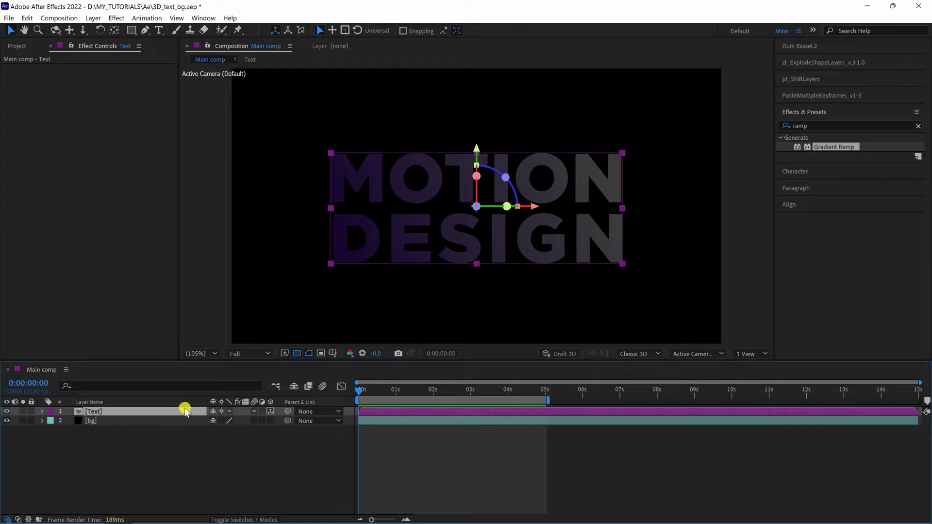
key("ctrl+d")
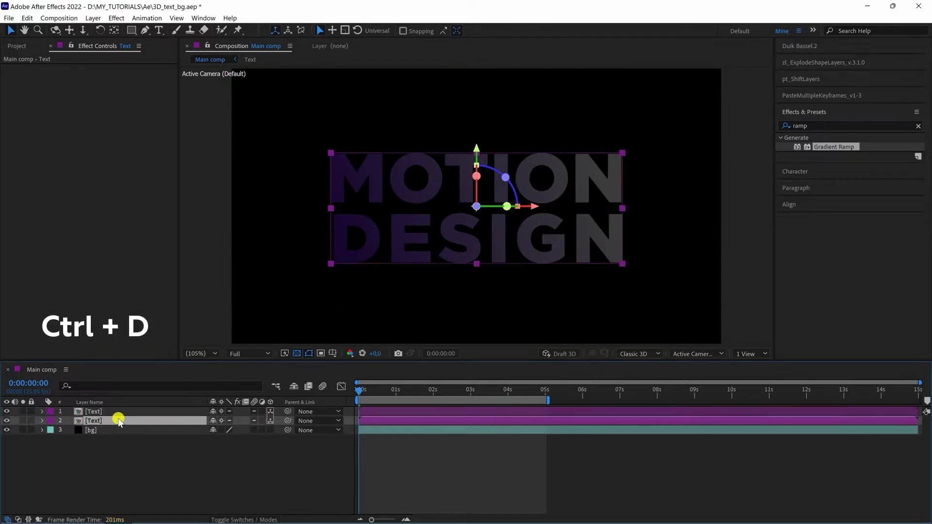
key("Return")
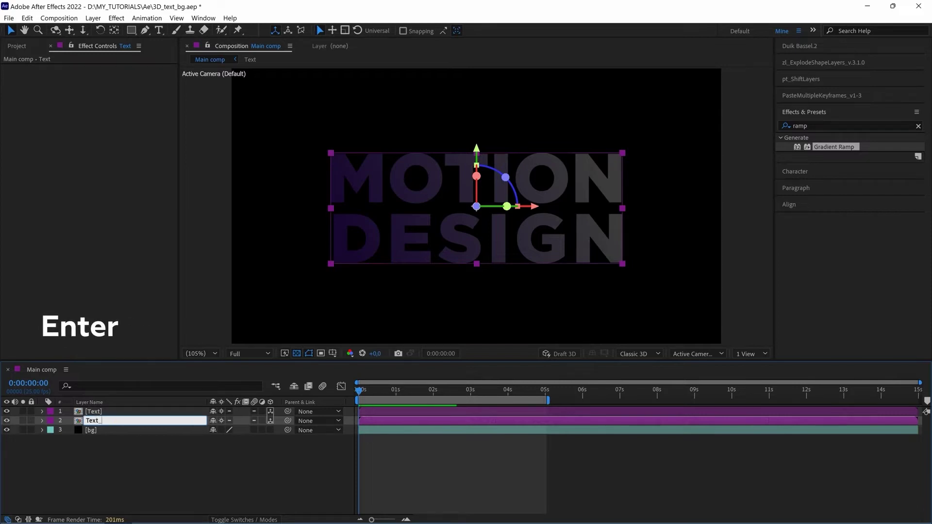
type("2")
left_click(116, 421)
key("p")
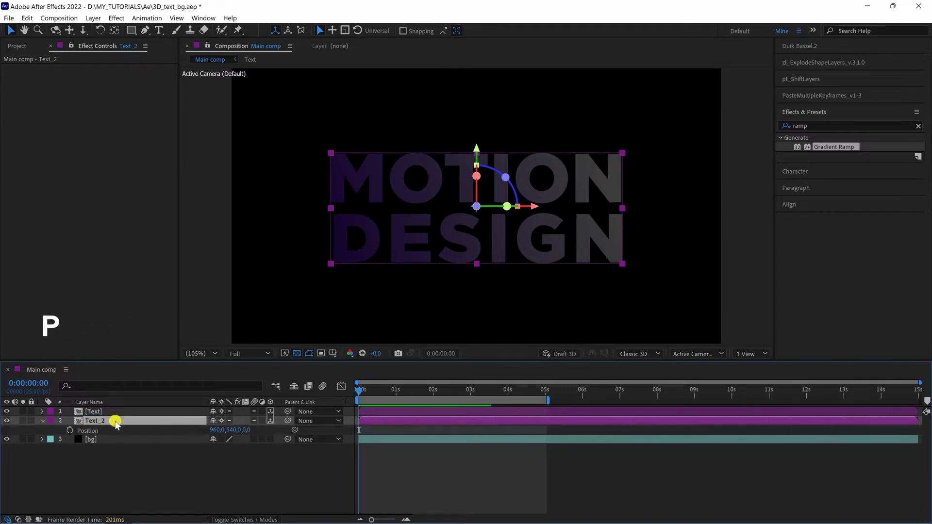
left_click(245, 430)
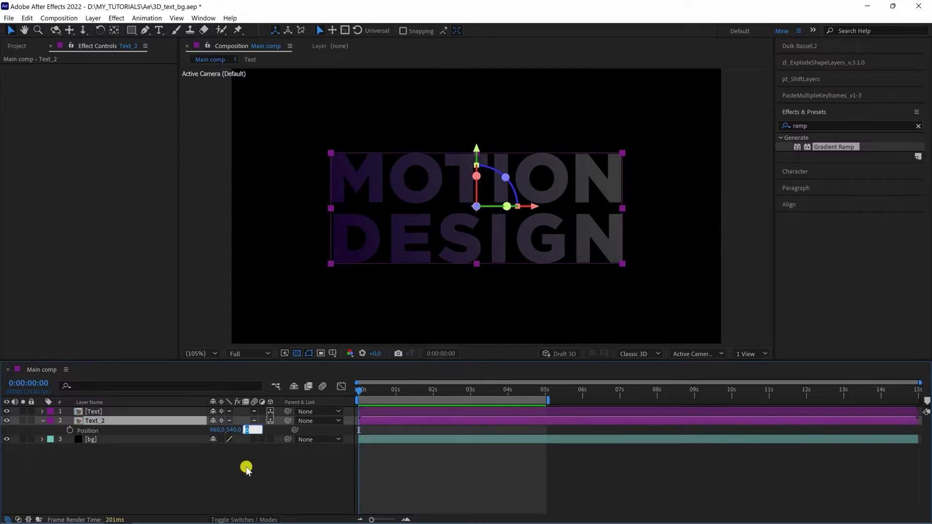
key("Return")
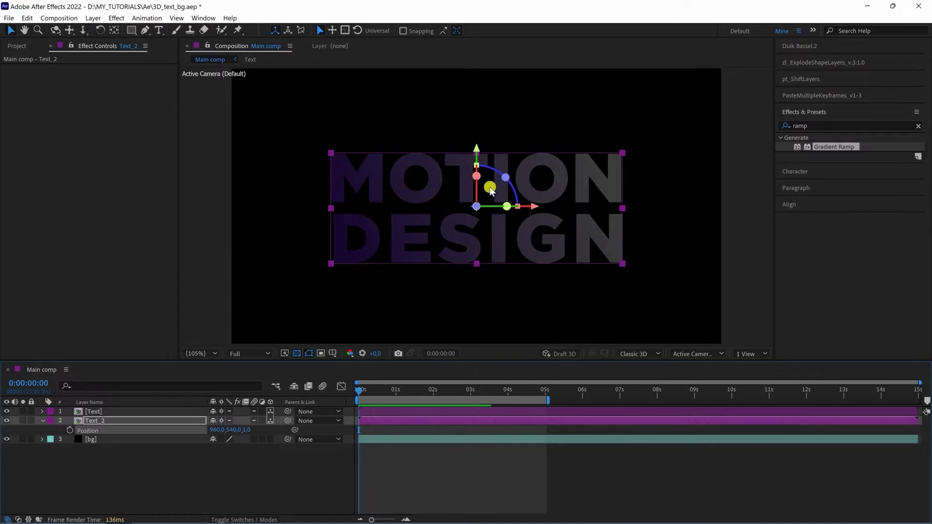
- Select Text_2 and search the effects list for Fill
left_click(116, 420)
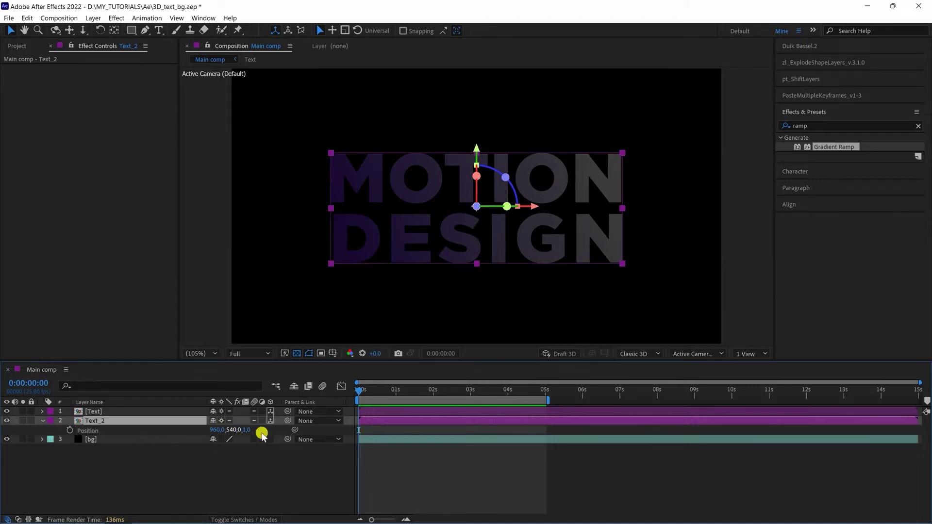
left_click(825, 127)
type("fil")
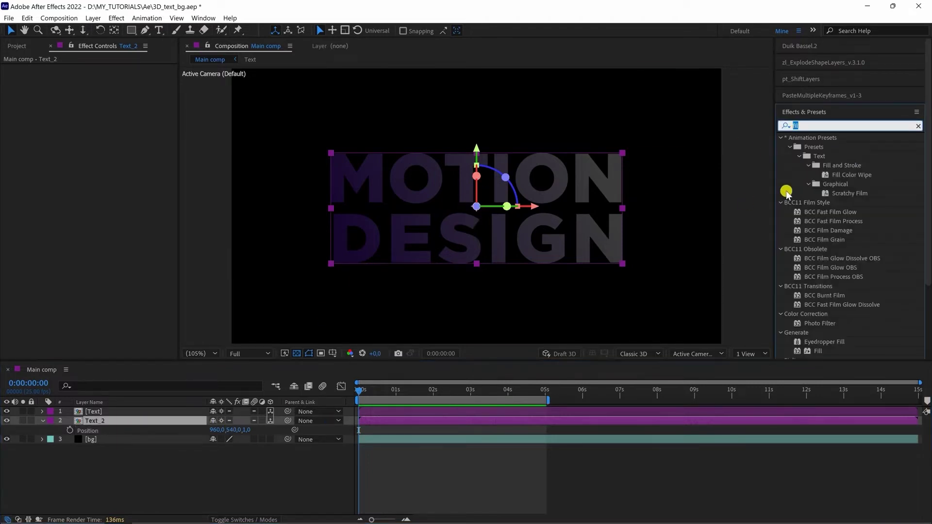
type("l")
- Apply Fill to Text_2 and set its colour to the very dark purple 1C073B
left_click_drag(820, 202, 118, 422)
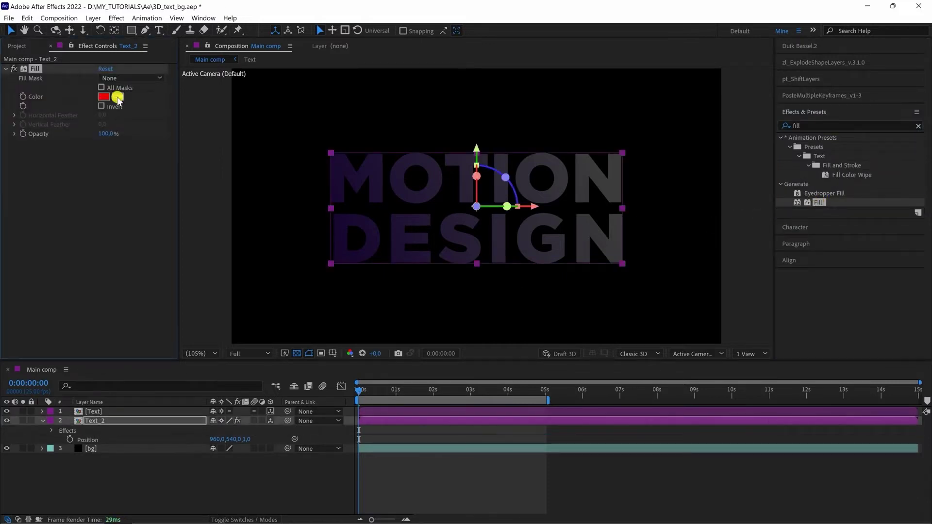
left_click(117, 97)
left_click(343, 254)
left_click(103, 97)
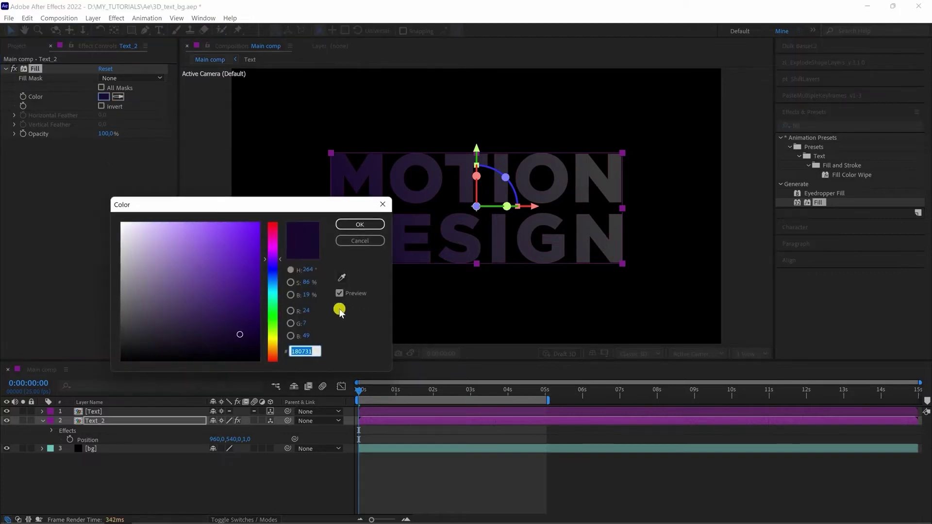
left_click(240, 331)
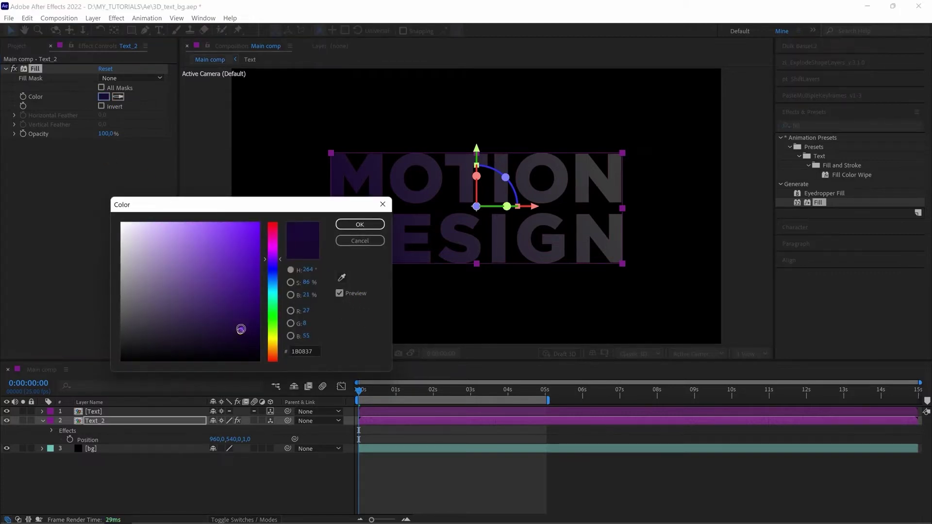
left_click_drag(244, 330, 242, 329)
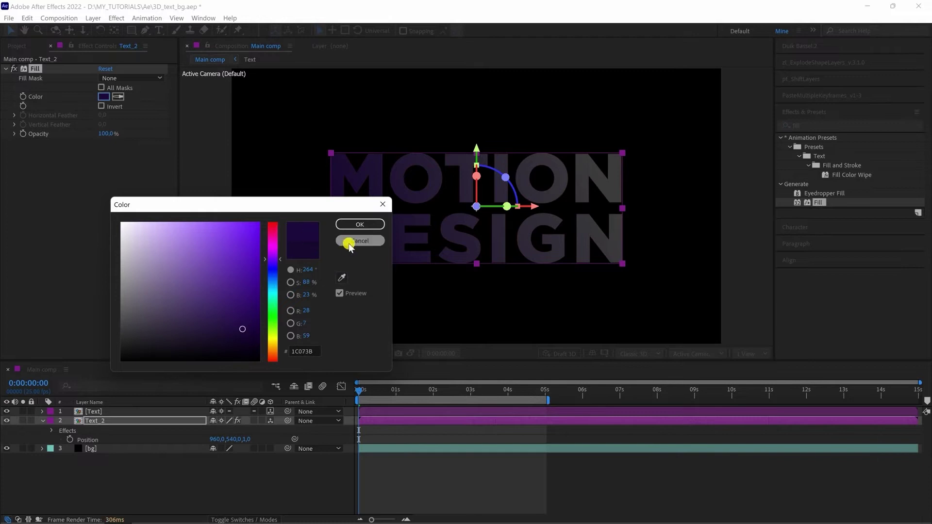
left_click(92, 421)
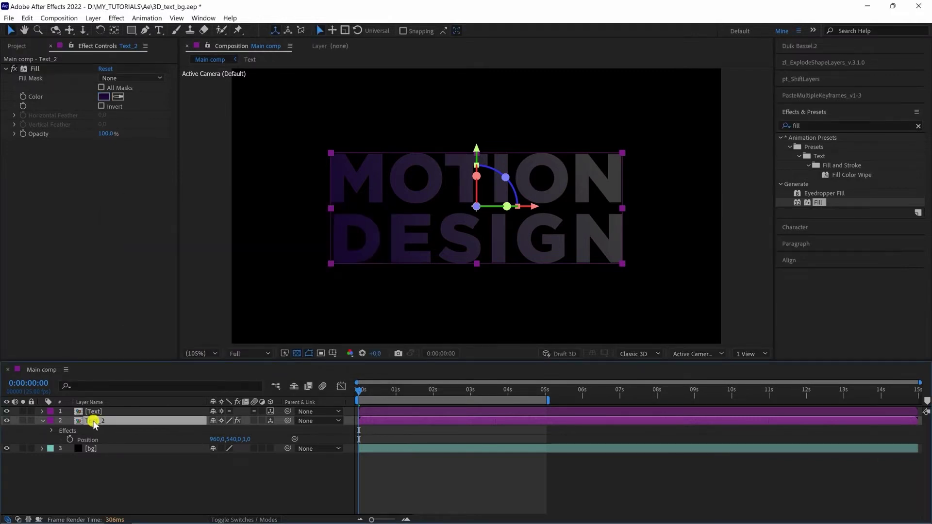
- Duplicate Text_2 as Text_3 and set Text_3's Z position to 2
left_click(42, 421)
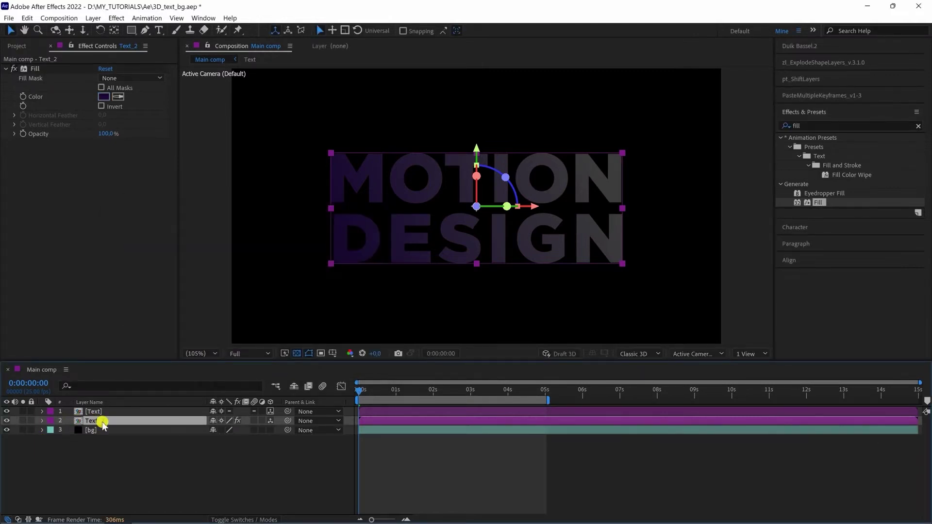
key("ctrl+d")
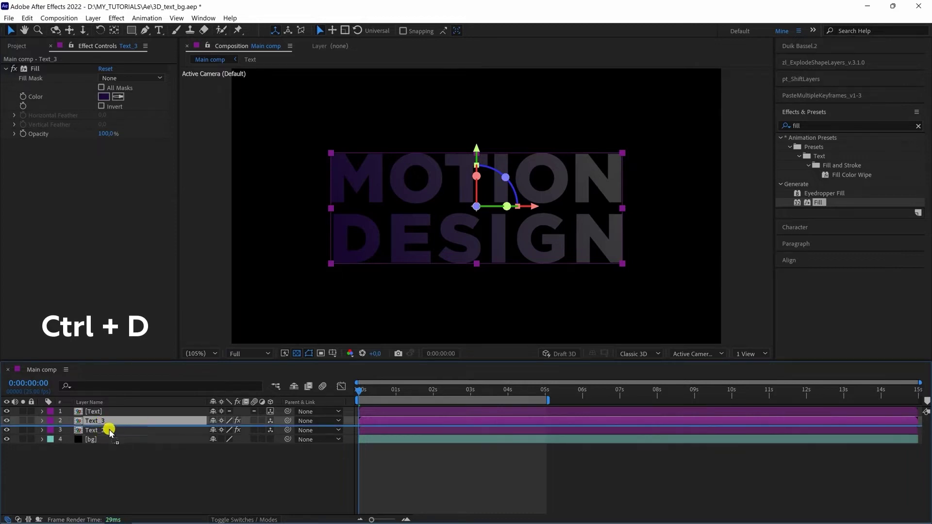
left_click(112, 430)
key("p")
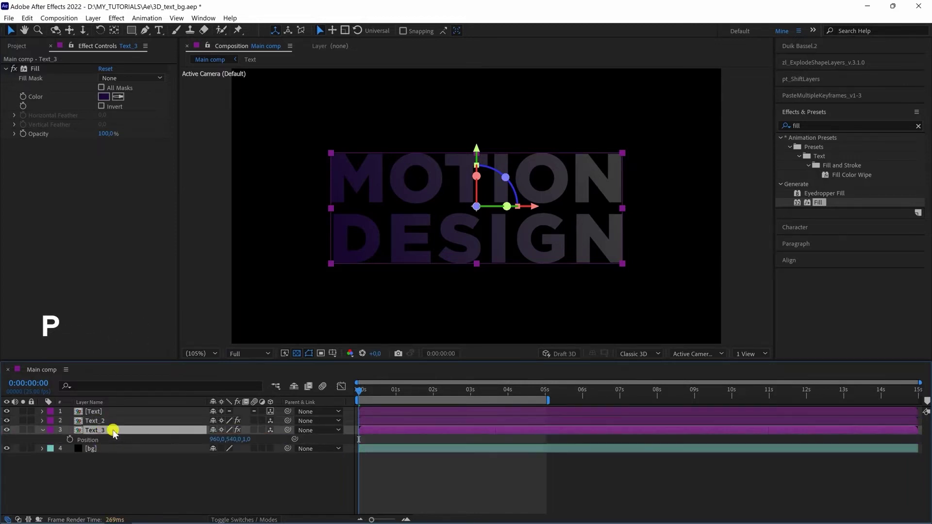
left_click(246, 438)
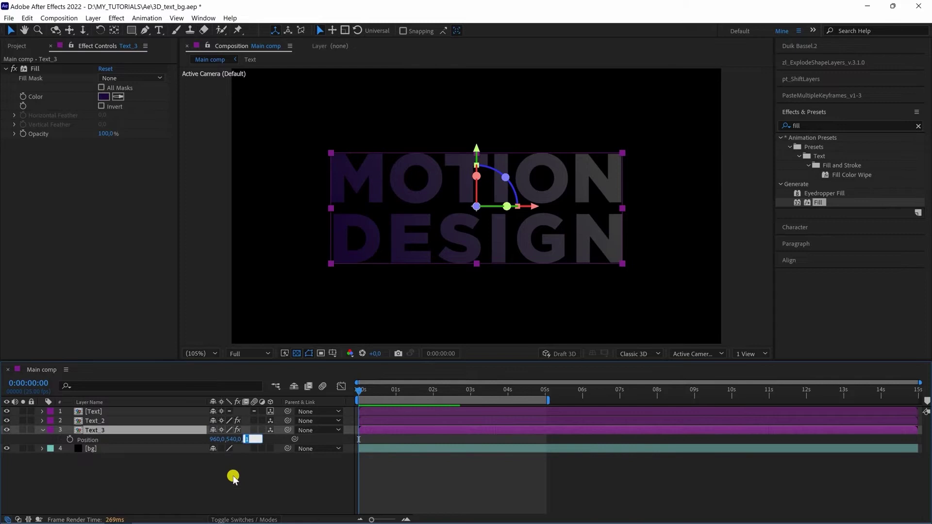
type("2")
left_click(234, 478)
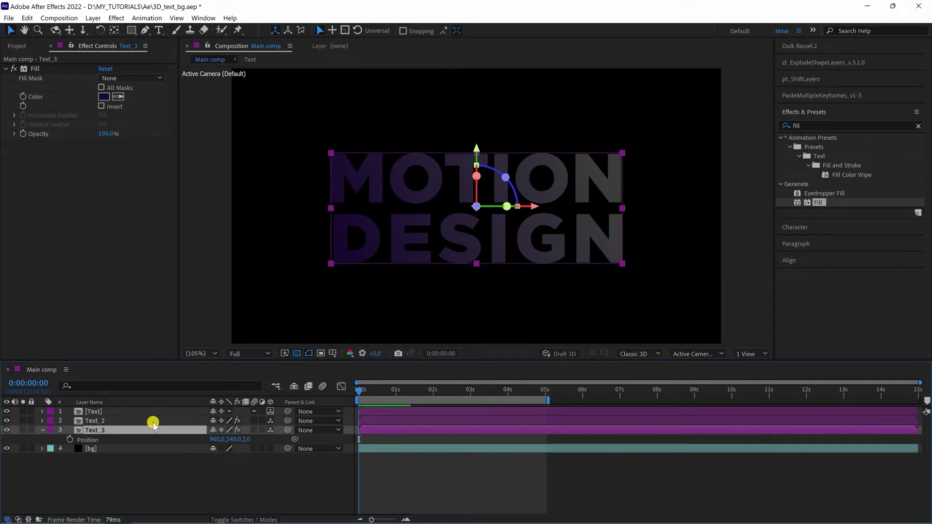
left_click(154, 421)
key("p")
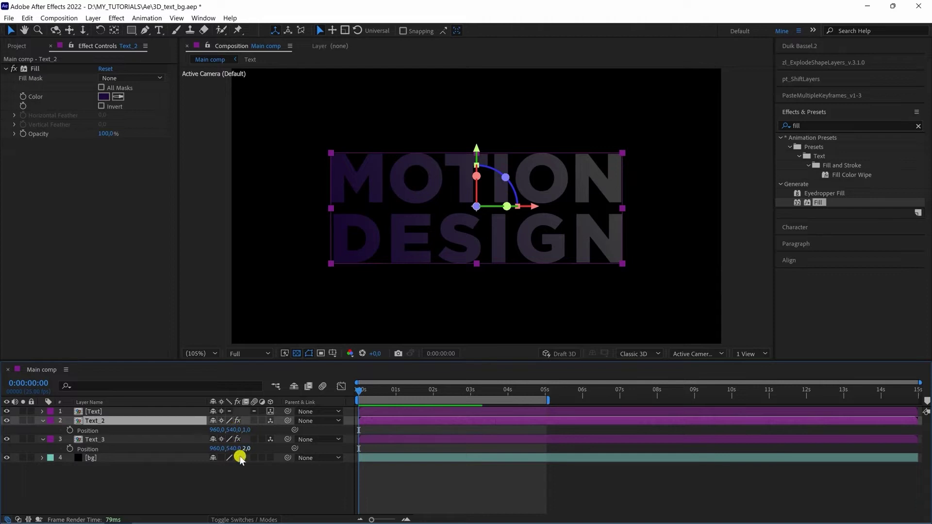
left_click(105, 439)
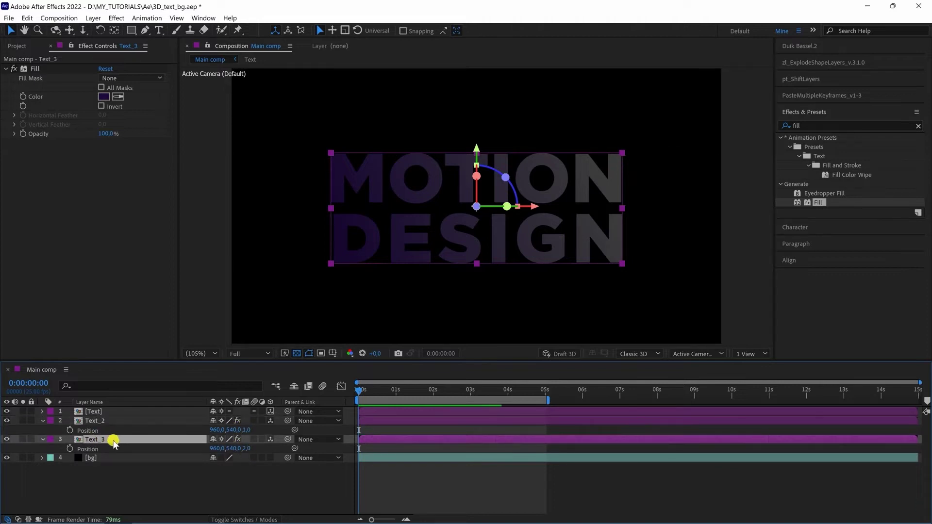
- Add Text_4 at Z position 3 and Text_5 at Z position 4, each stacked below the previous
key("ctrl+d")
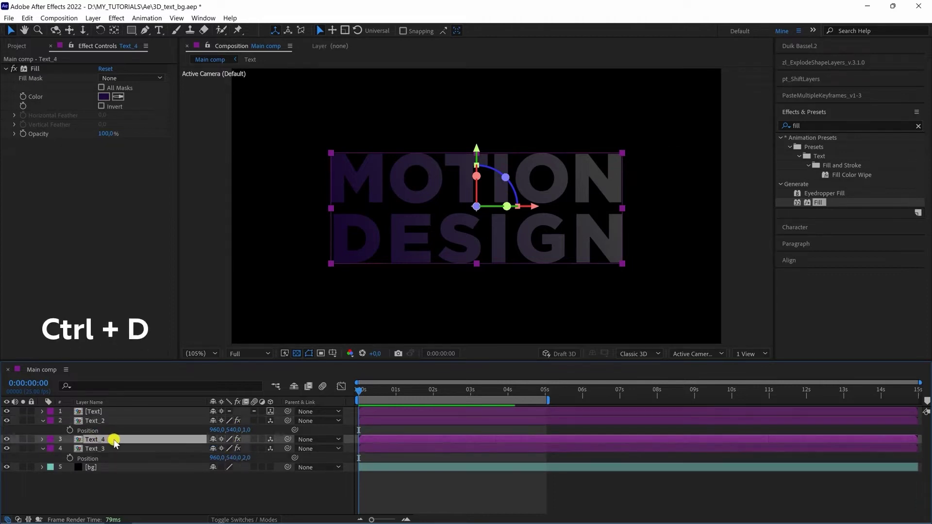
left_click_drag(123, 442, 175, 459)
key("p")
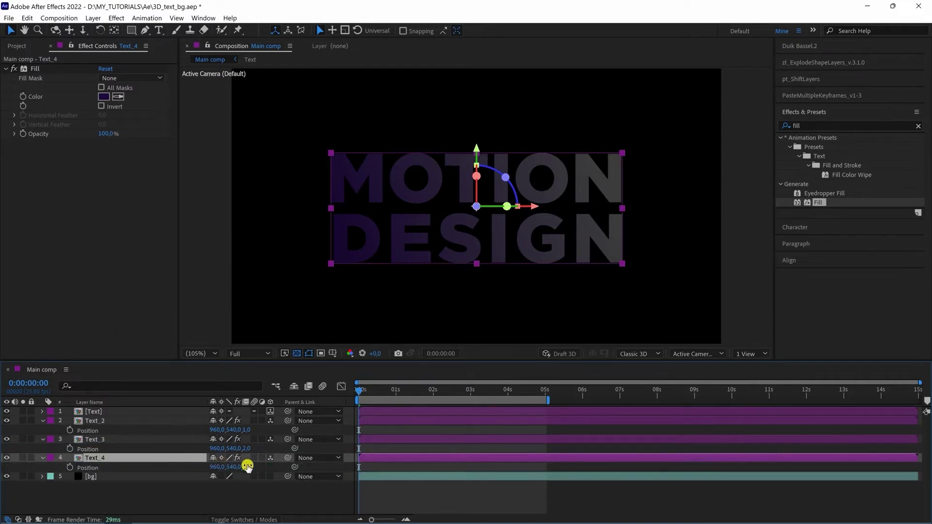
type("3")
key("Return")
key("ctrl+d")
left_click_drag(115, 457, 115, 478)
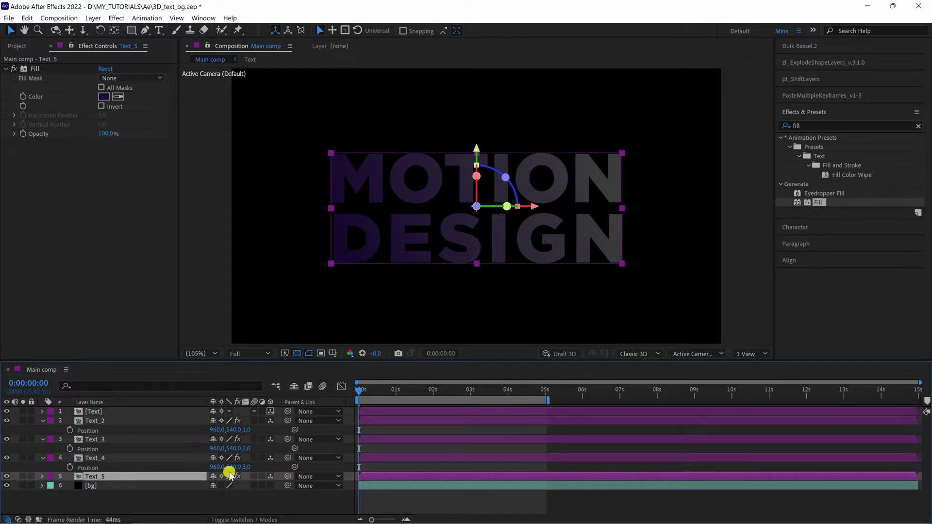
key("p")
left_click(246, 485)
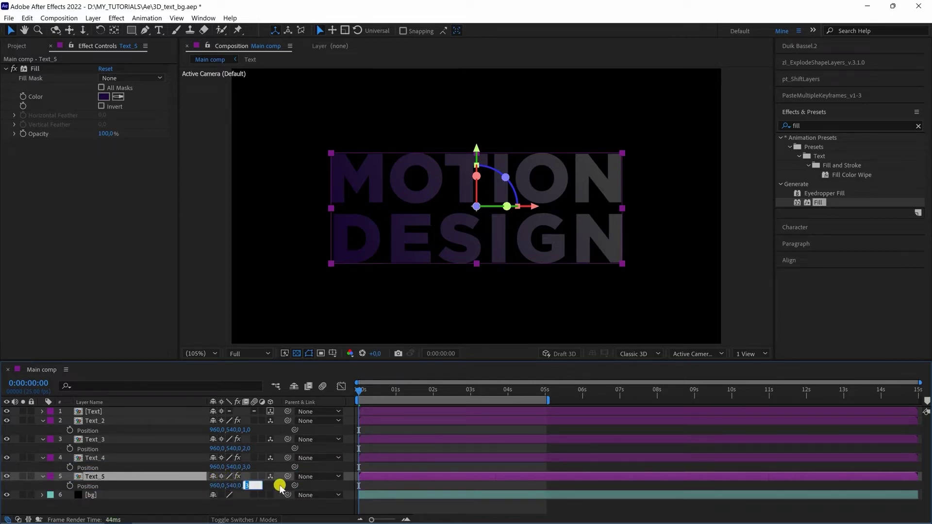
key("Return")
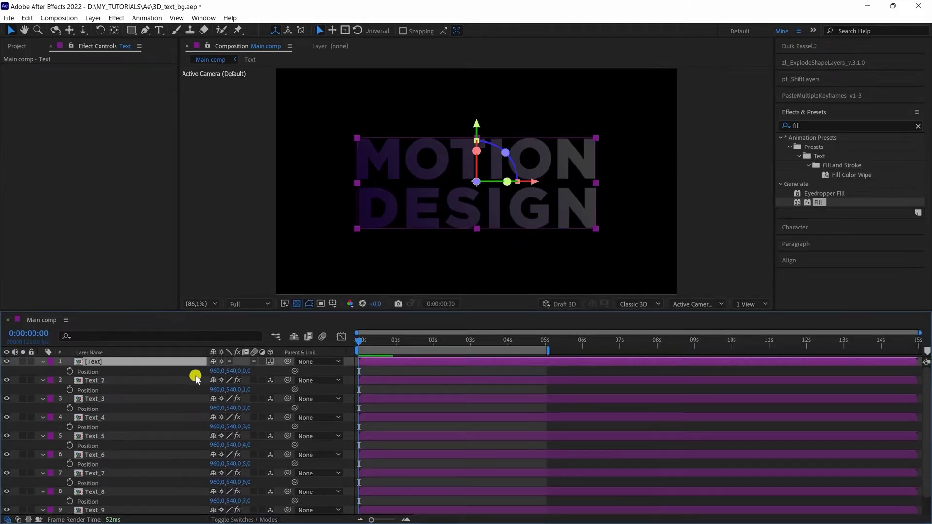
scroll(158, 408, "down", 1)
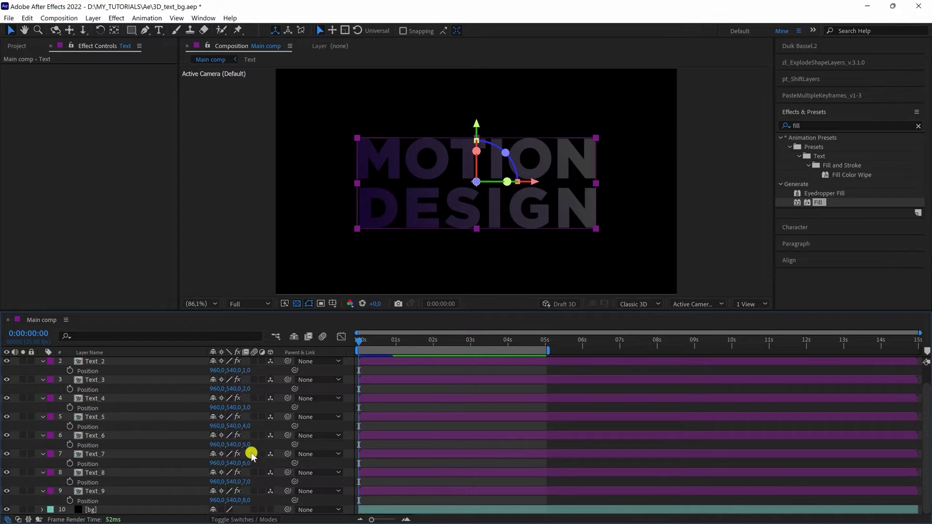
- Select all layers and collapse their expanded properties
key("ctrl+Down")
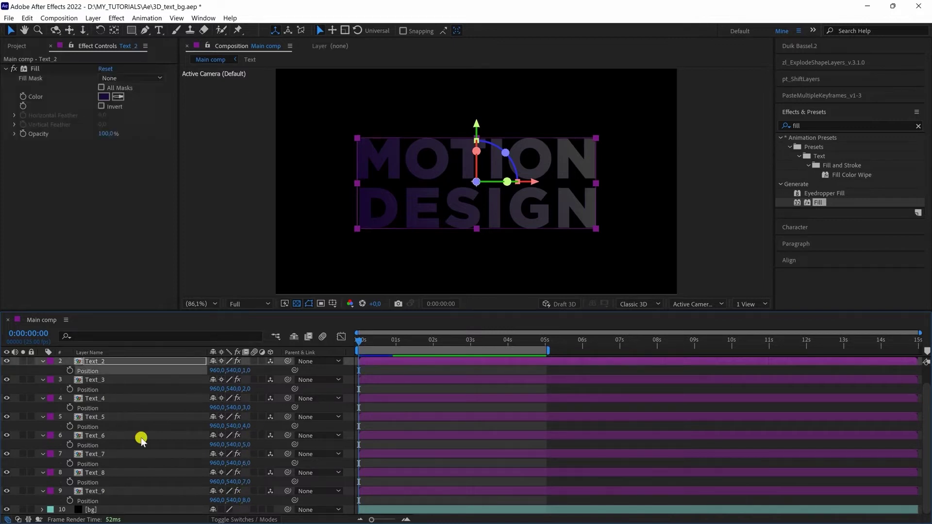
key("ctrl+a")
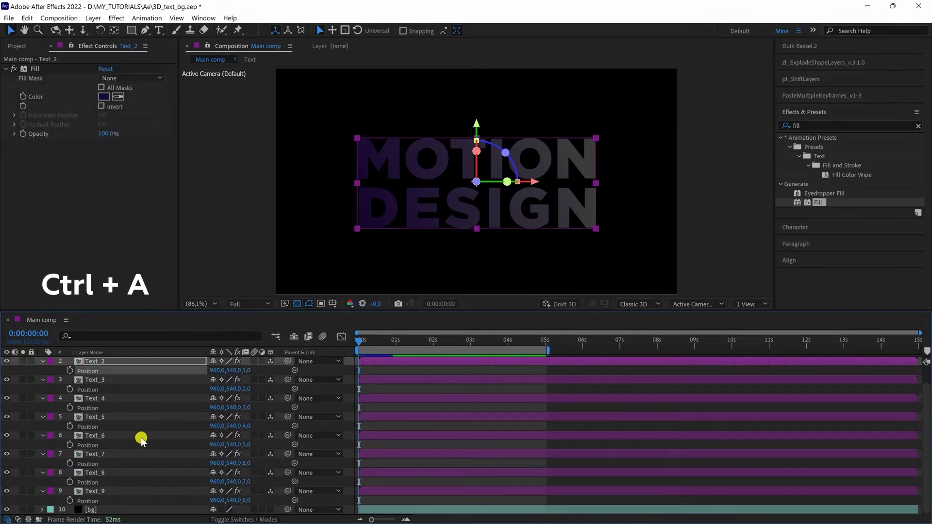
left_click(42, 361)
- Move the Text_10 copy below Text_9, give it a Green label and set Z position 9
left_click(127, 435)
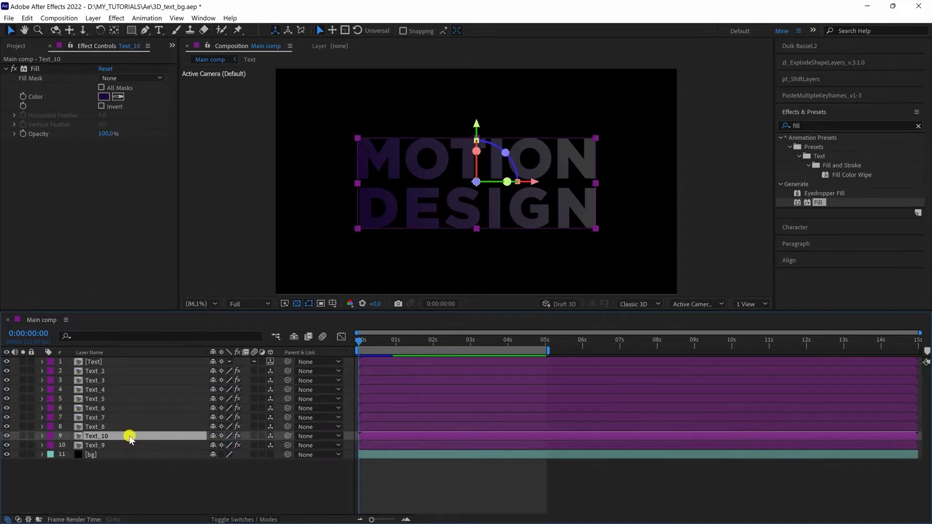
left_click_drag(128, 436, 57, 449)
left_click(57, 446)
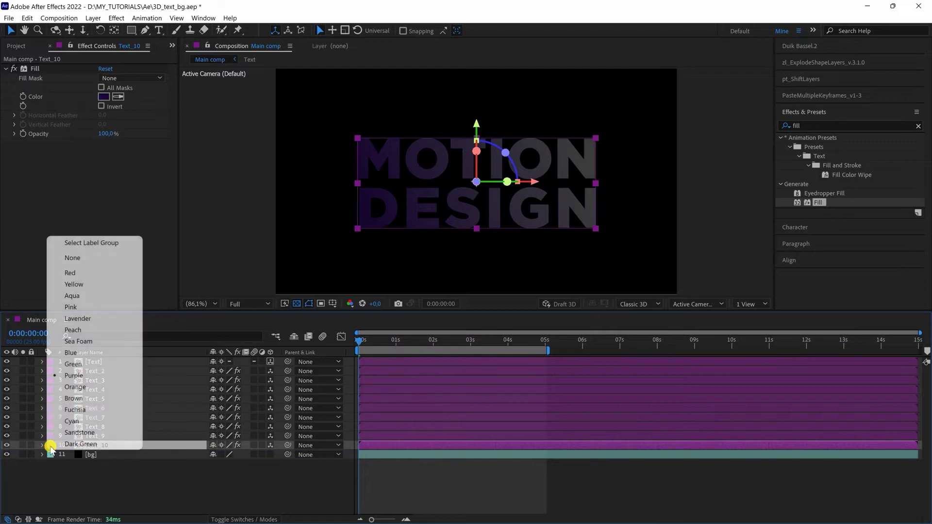
left_click(72, 364)
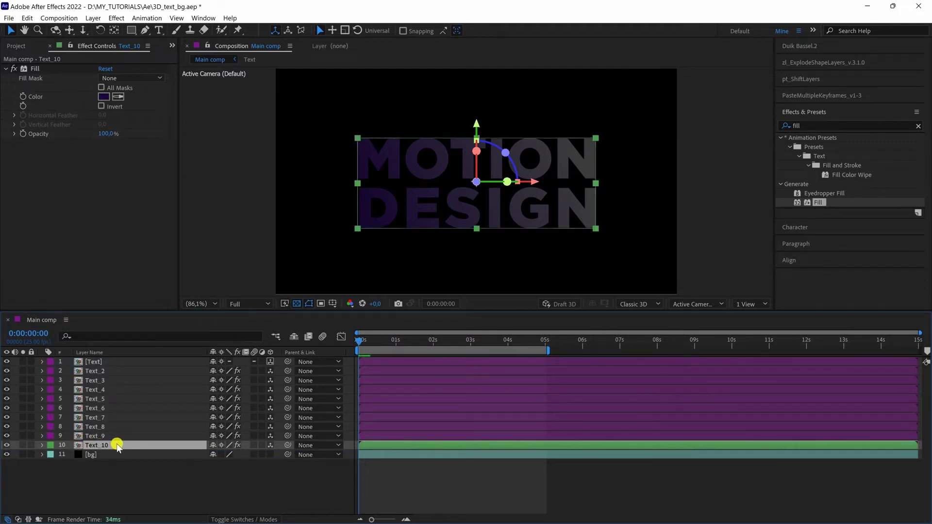
key("p")
left_click(245, 454)
key("Return")
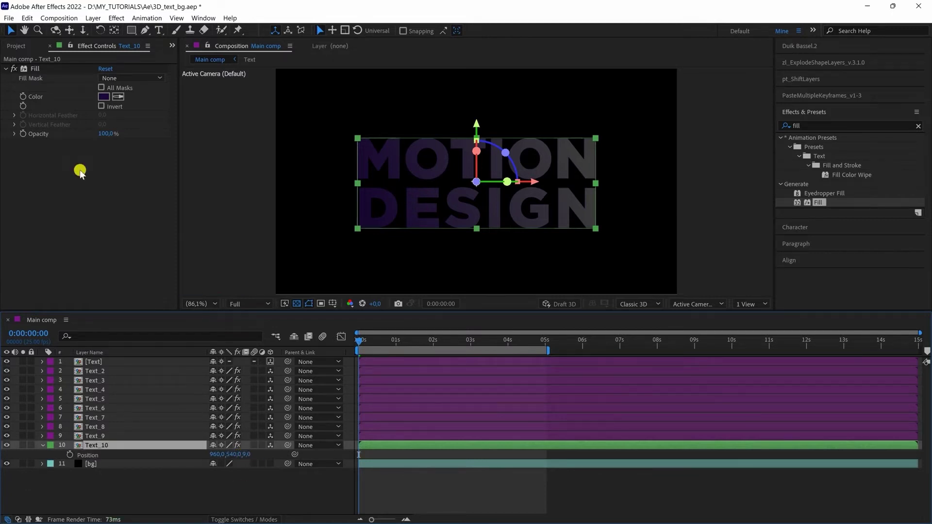
- Recolour Text_10's fill to bright purple B119D1
left_click(101, 97)
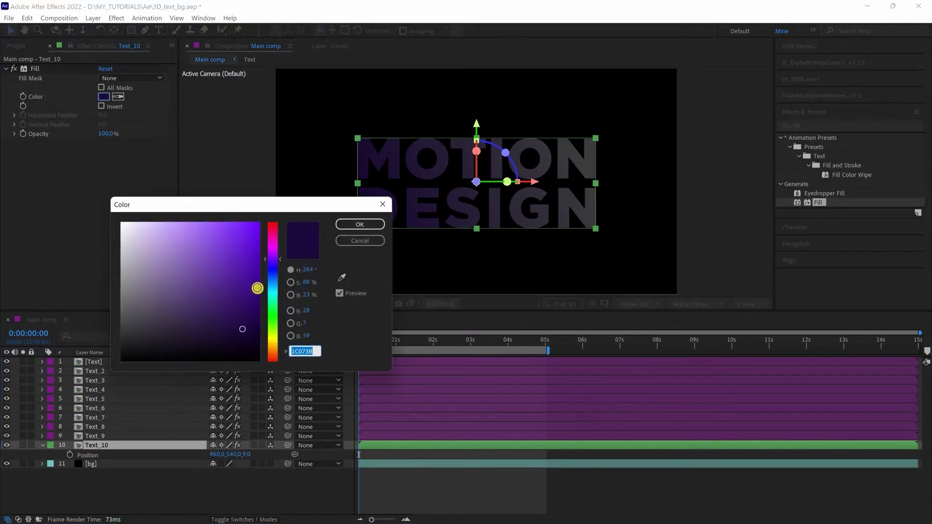
left_click(274, 253)
left_click_drag(237, 284, 237, 257)
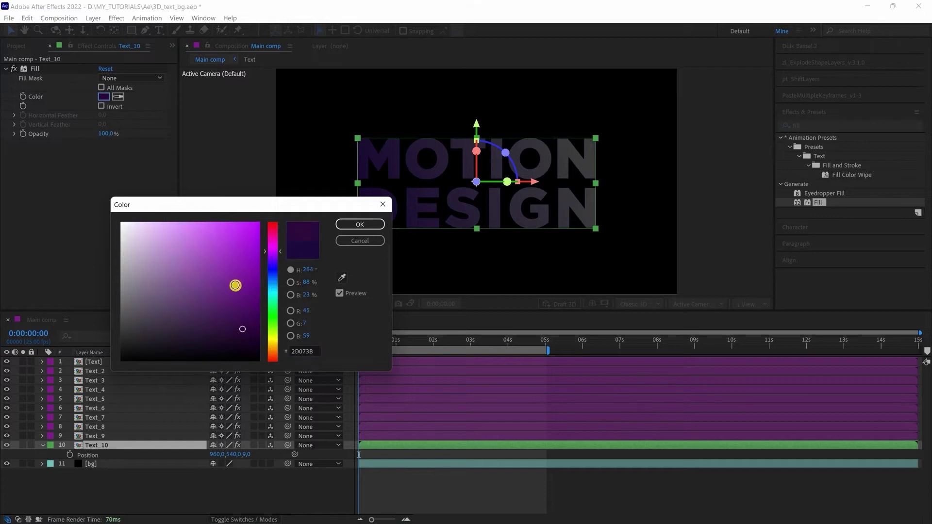
left_click(269, 257)
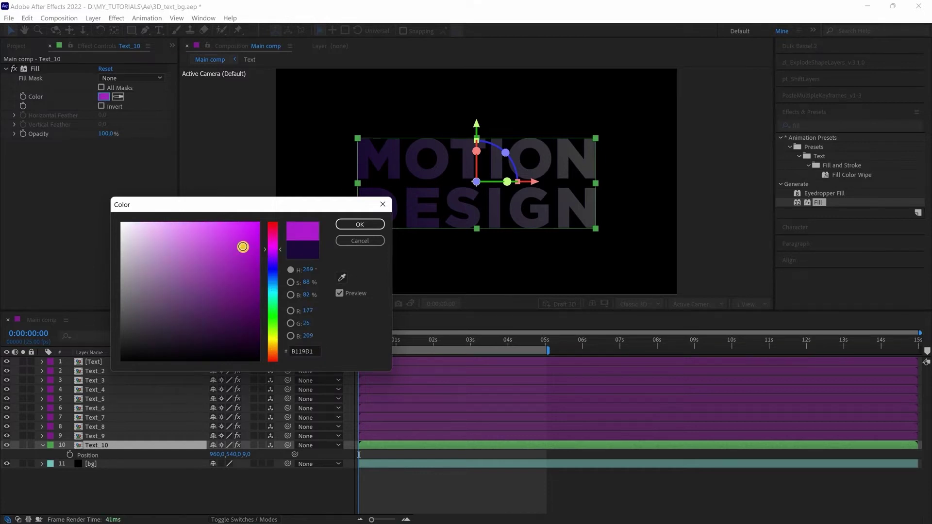
left_click(359, 224)
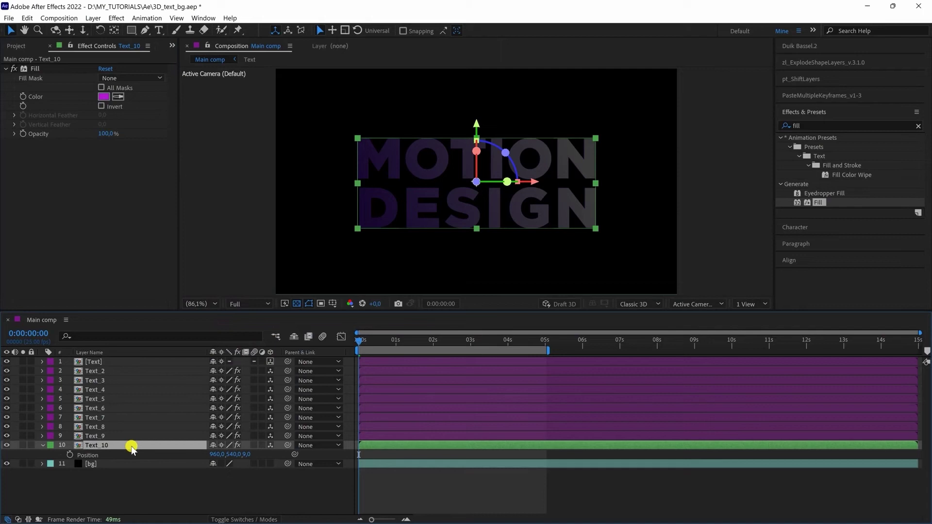
- Duplicate Text_10 as Text_11 below it at Z 10, then duplicate that as Text_12
key("ctrl+d")
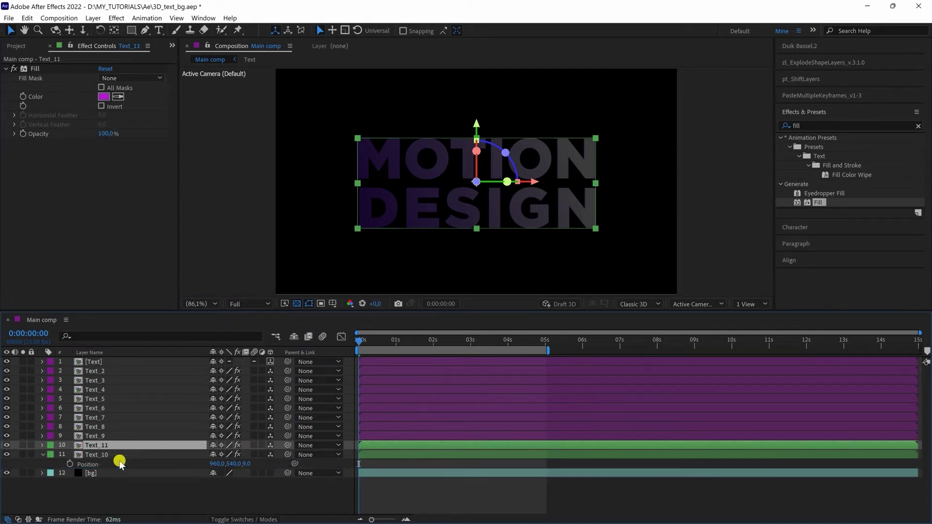
left_click_drag(119, 451, 119, 462)
key("p")
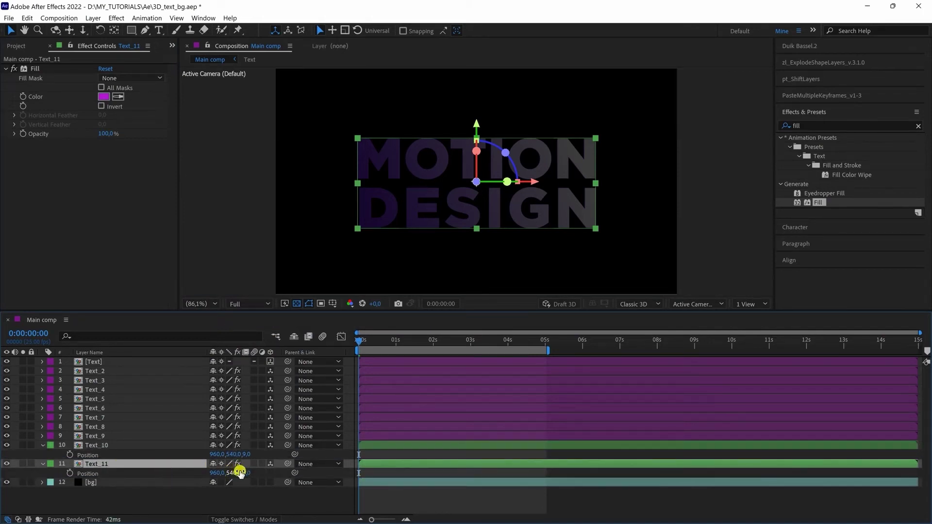
left_click(258, 478)
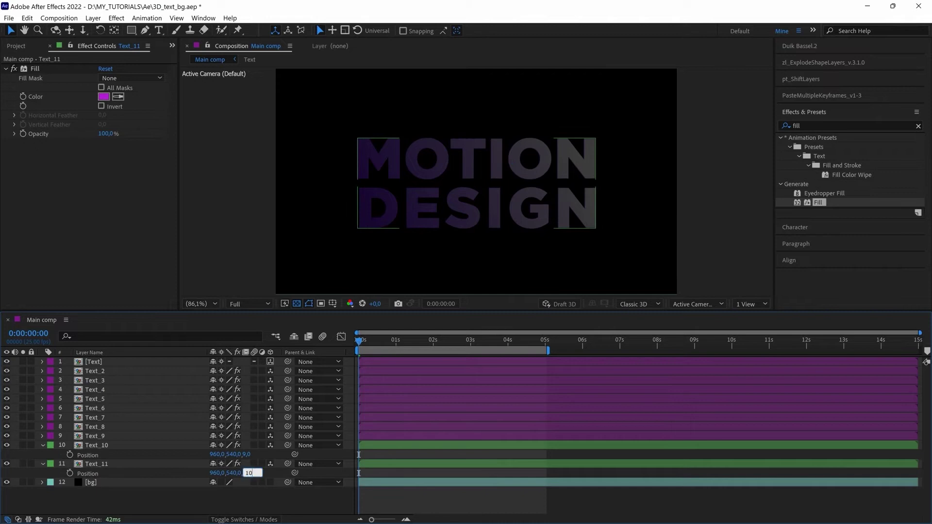
key("Return")
left_click(89, 466)
key("ctrl+d")
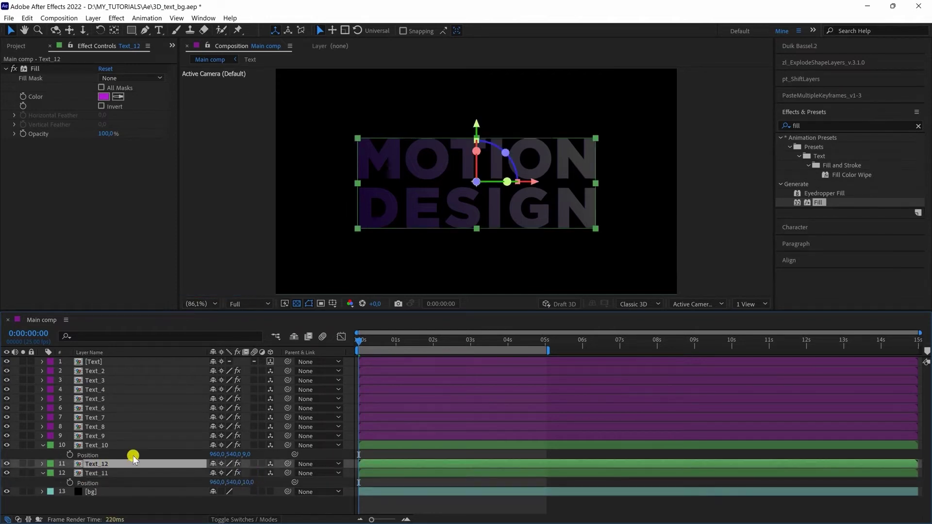
- Move Text_12 below Text_11 and set its Z position to 11
left_click_drag(118, 465, 121, 482)
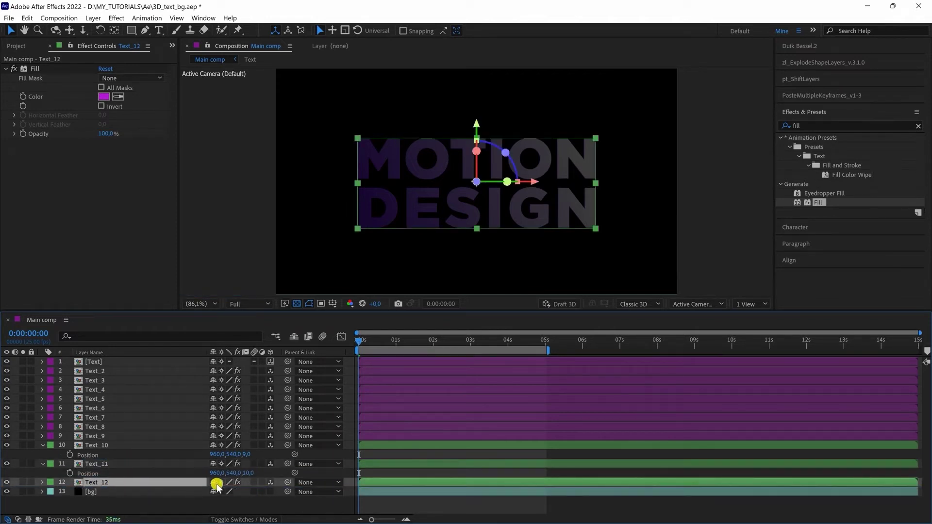
key("p")
left_click(250, 491)
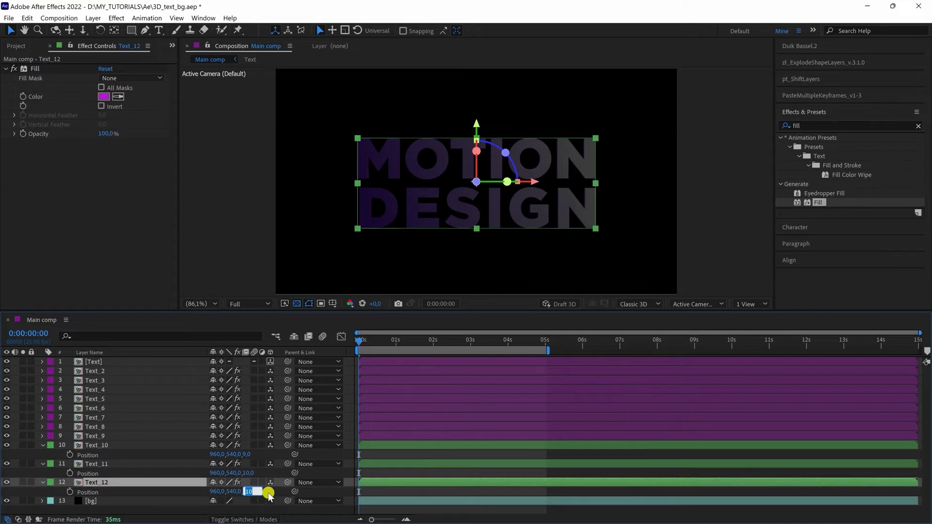
type("1")
left_click(267, 490)
left_click(98, 480)
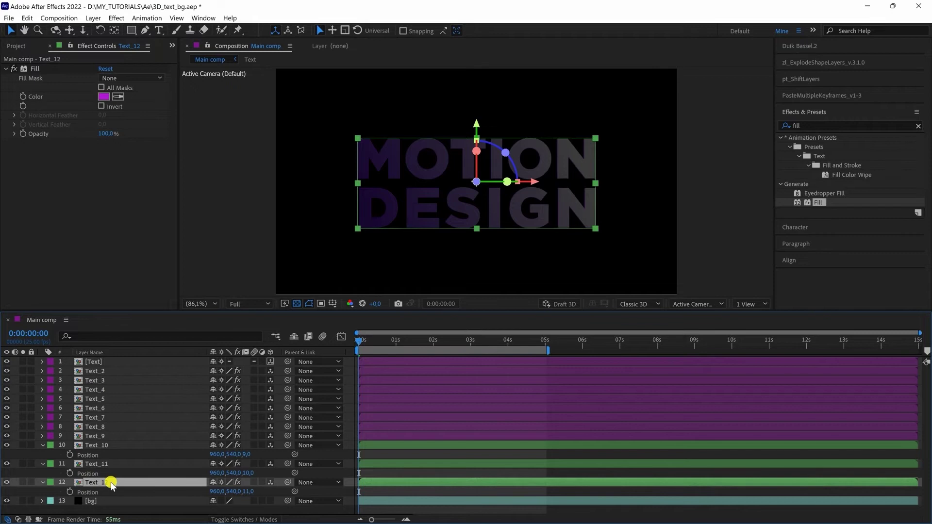
- Collapse all layers, select Text_2 through Text_14 and duplicate them
scroll(111, 484, "down", 2)
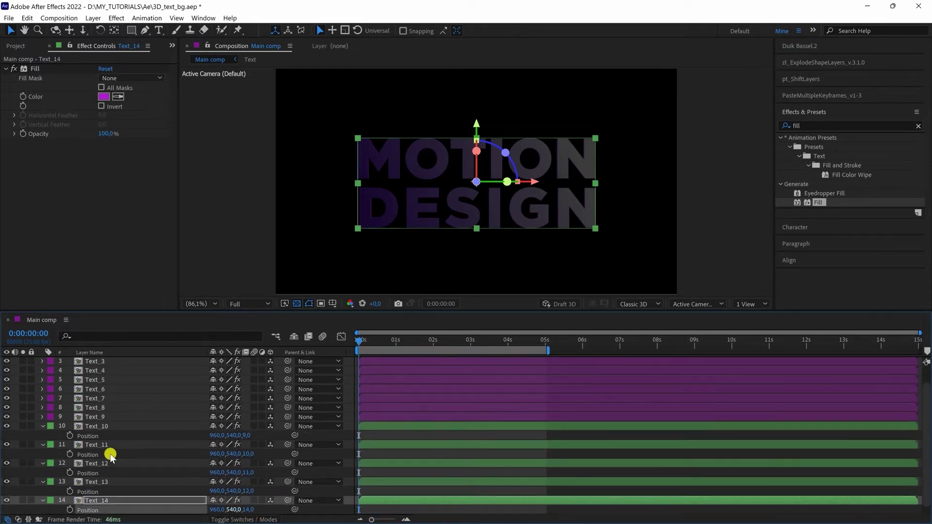
left_click(101, 427)
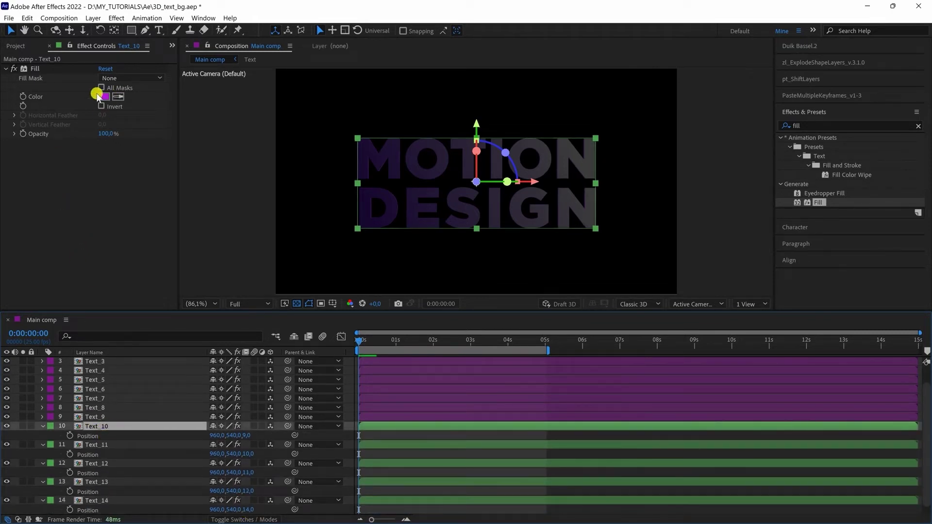
key("ctrl+a")
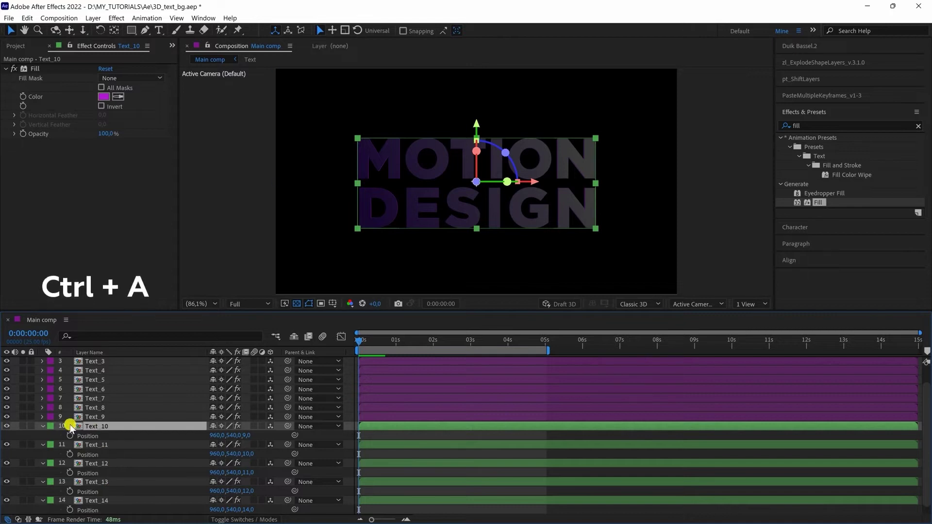
left_click(42, 427)
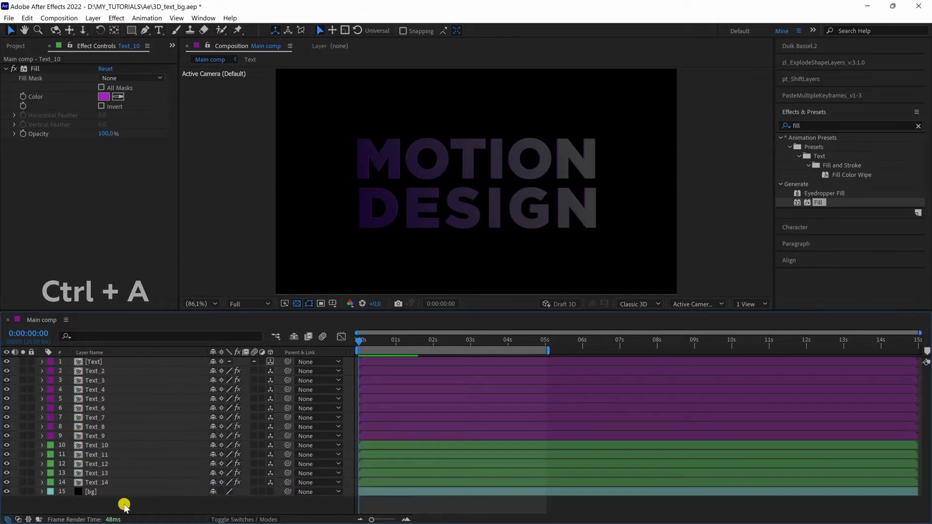
left_click(105, 380)
left_click(97, 371)
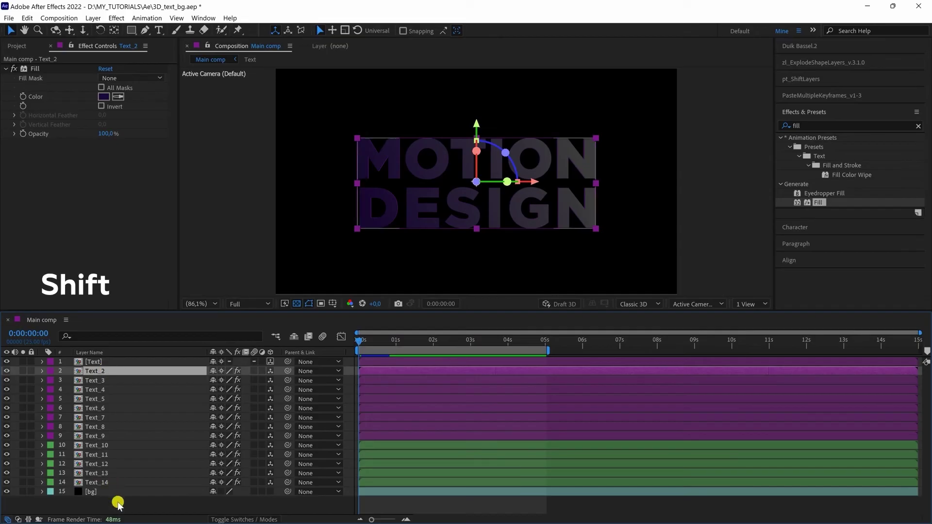
left_click(104, 483, "shift")
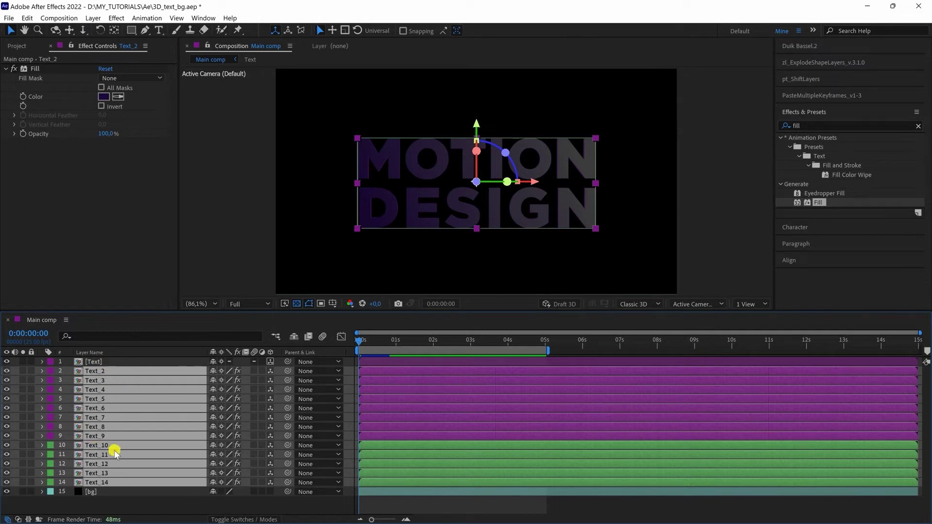
key("ctrl+d")
- Enlarge the timeline and move the duplicated copies to just above bg
left_click_drag(144, 310, 141, 195)
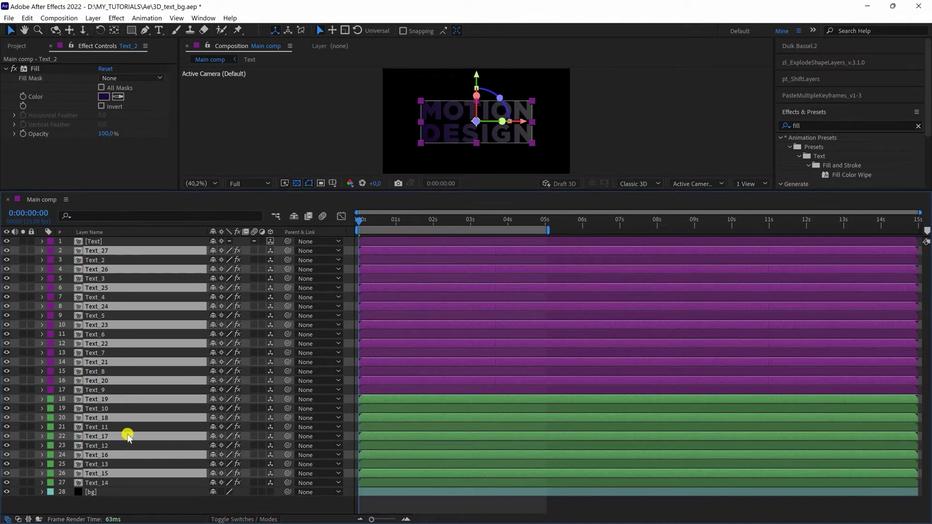
left_click_drag(110, 482, 109, 488)
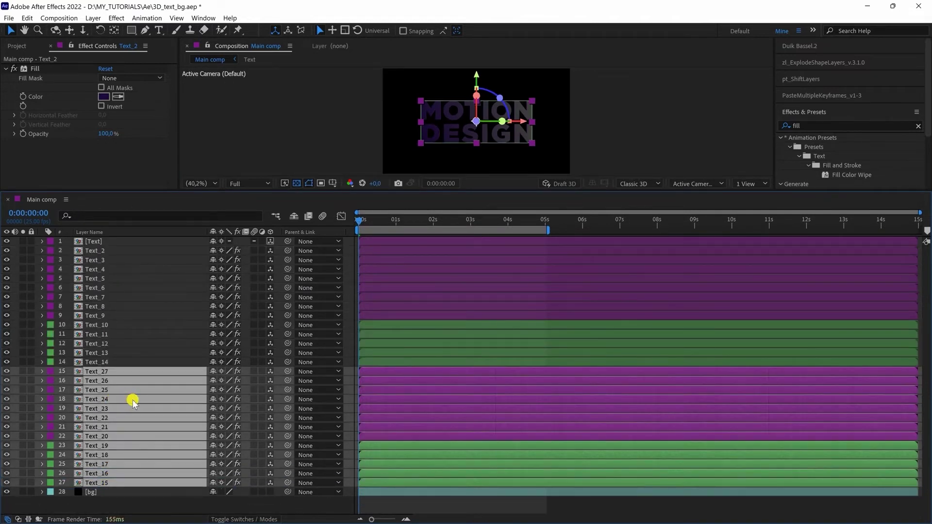
key("p")
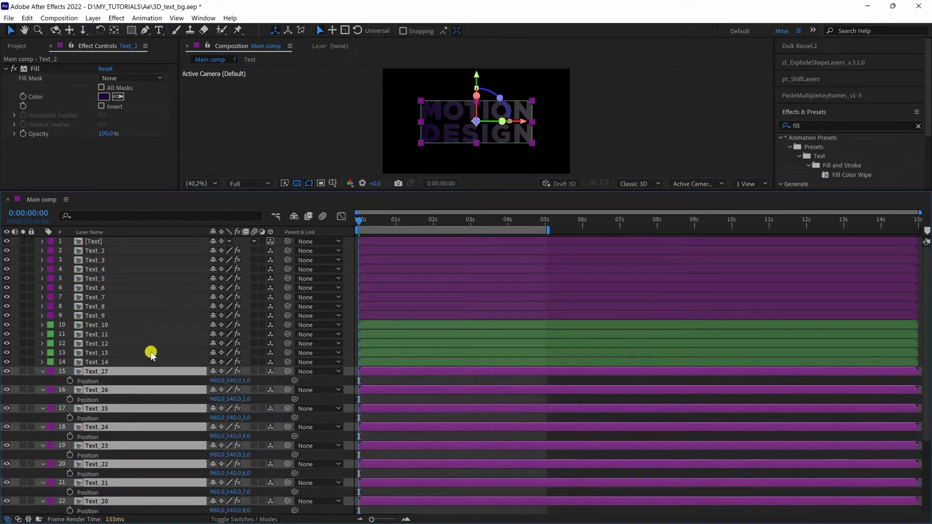
left_click(108, 361)
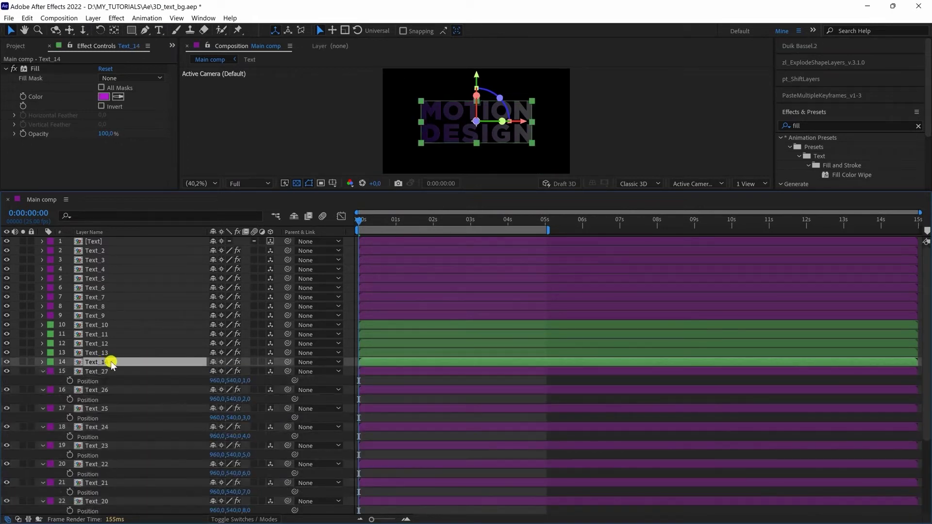
key("p")
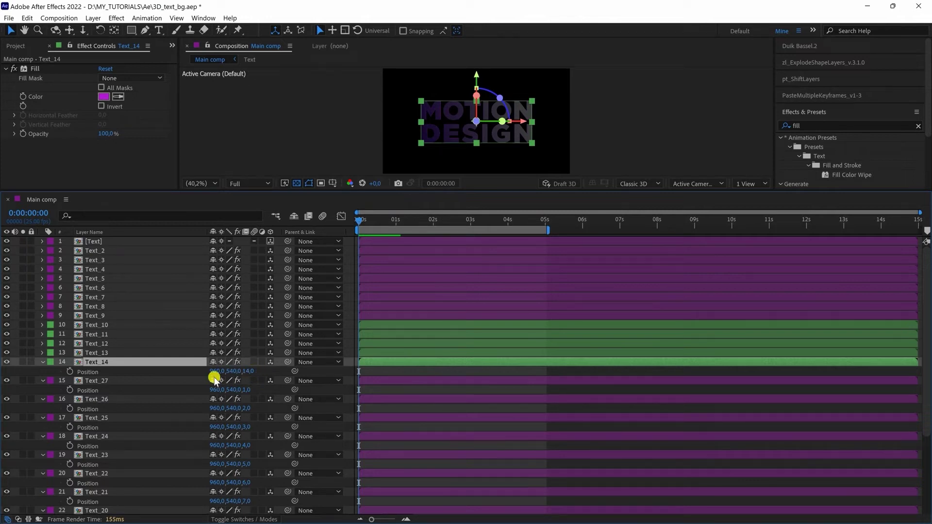
- Push copies Text_27 through Text_15 14 units further back in Z
left_click(121, 381)
scroll(120, 408, "down", 5)
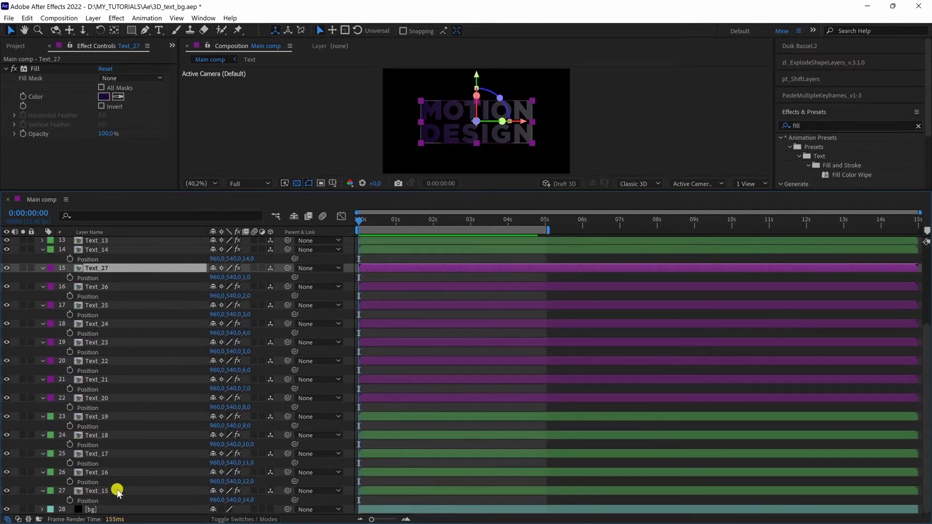
left_click(118, 493, "shift")
scroll(259, 363, "up", 4)
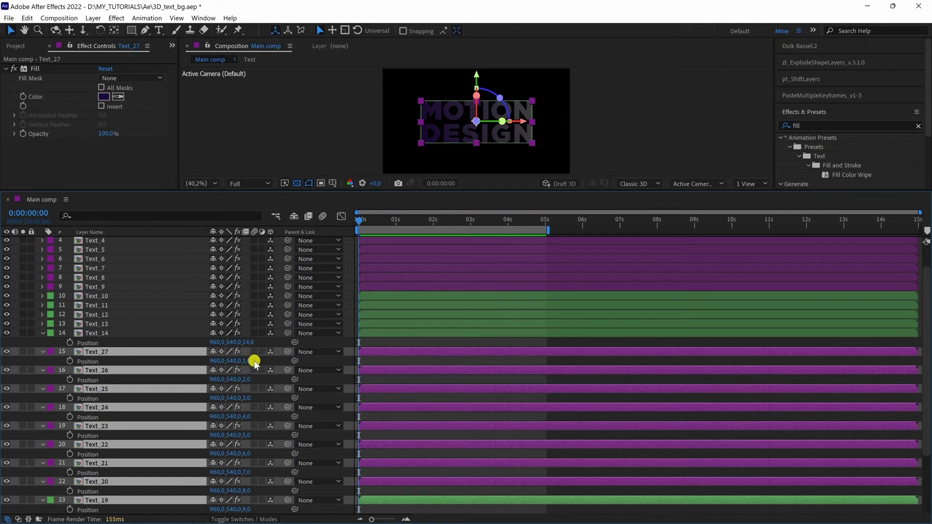
left_click_drag(251, 362, 256, 361)
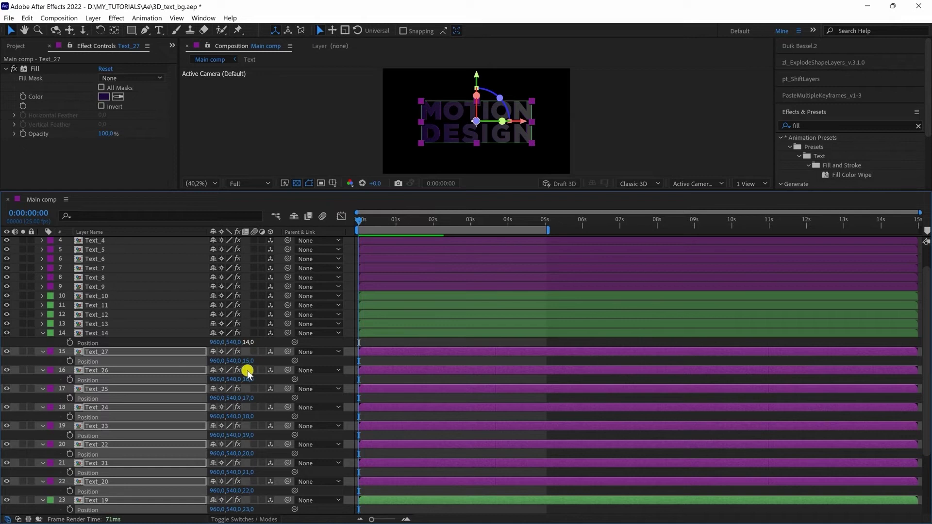
scroll(252, 457, "up", 3)
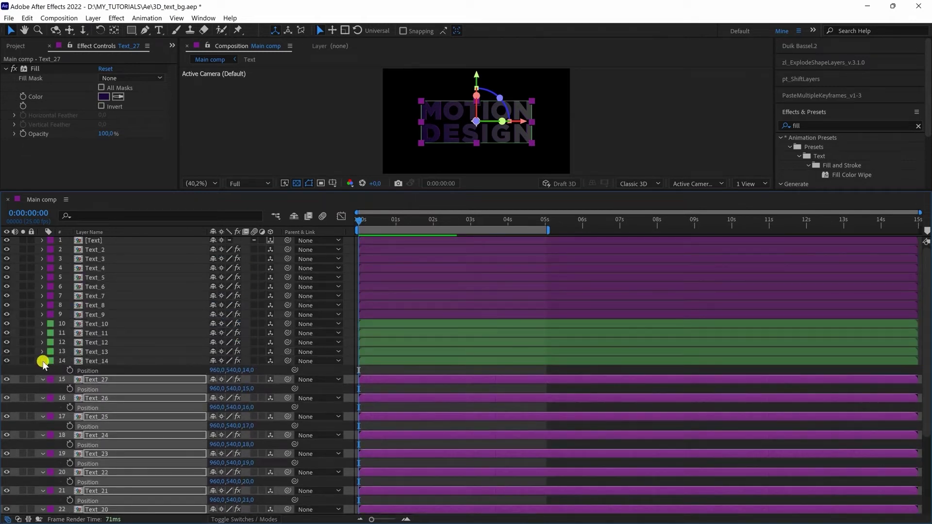
left_click(115, 374)
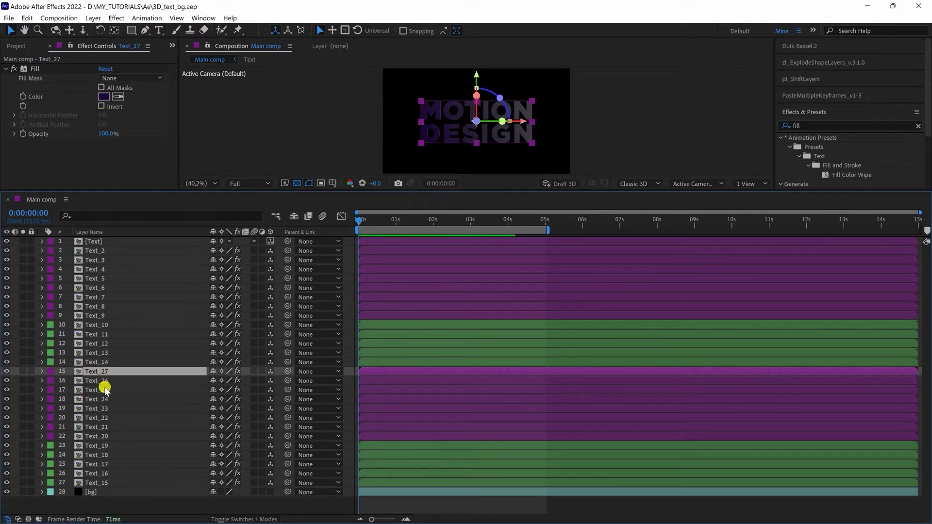
- Duplicate Text_27–Text_20 and move the eight copies to just above bg
left_click(97, 437, "shift")
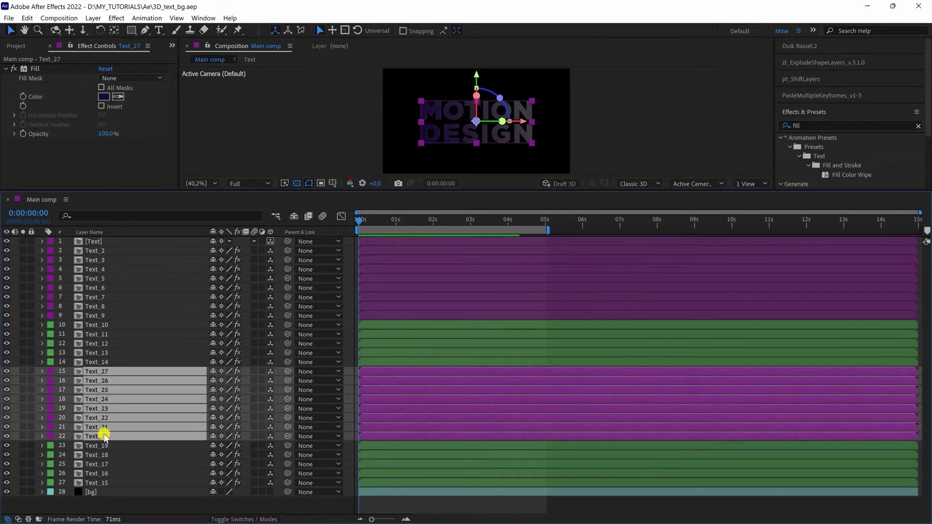
key("ctrl+d")
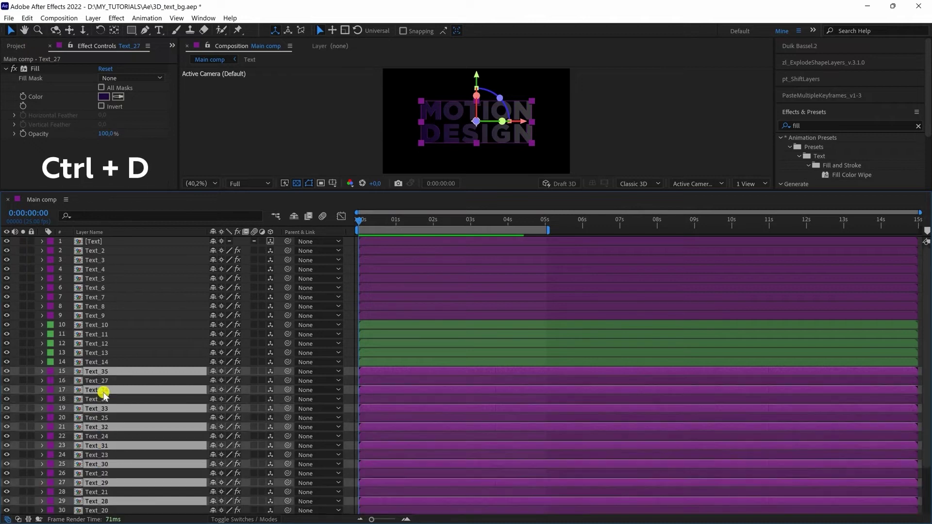
left_click_drag(104, 456, 100, 505)
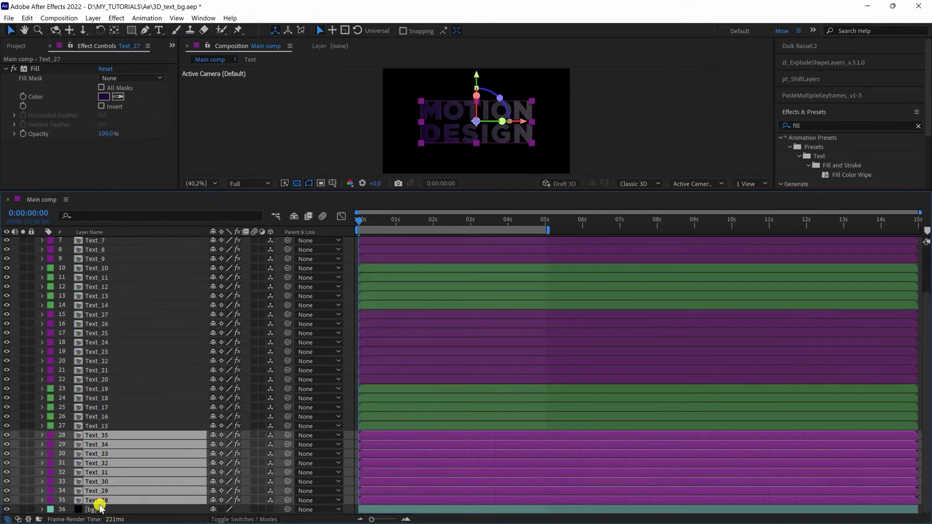
key("p")
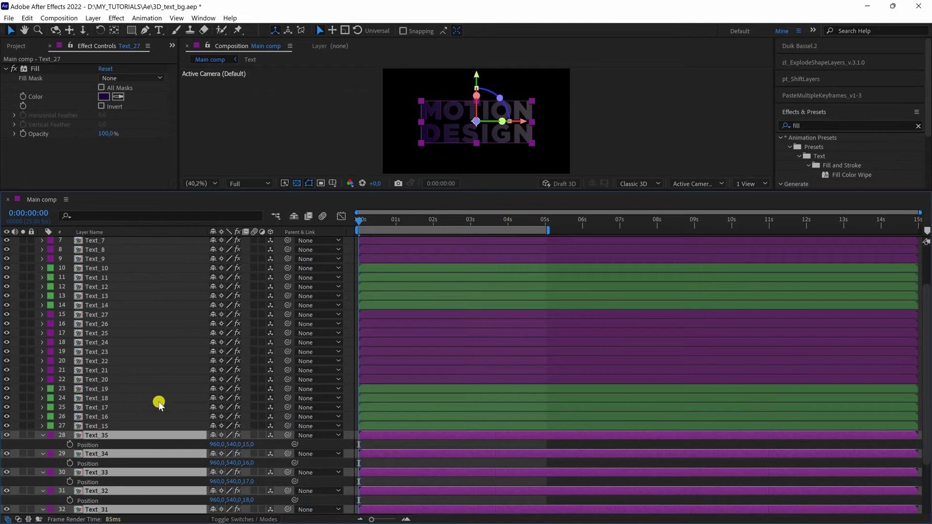
left_click(113, 352)
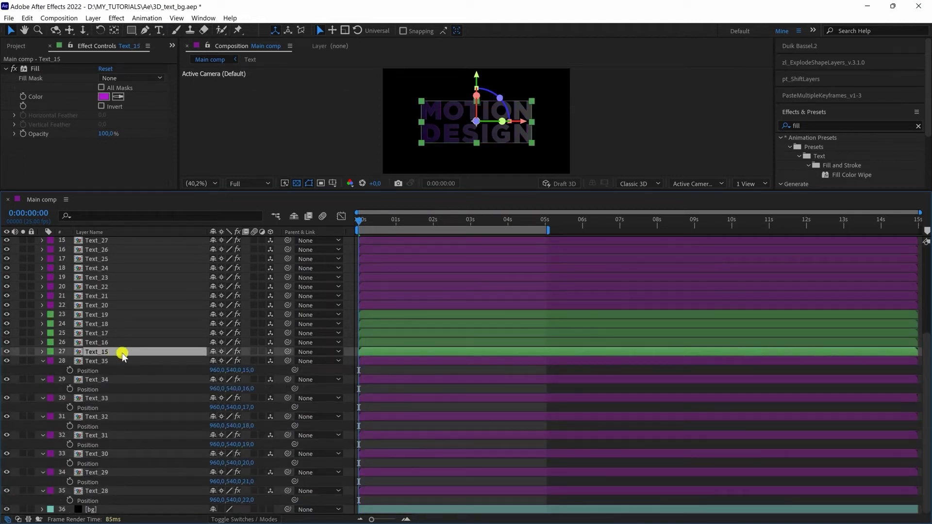
key("p")
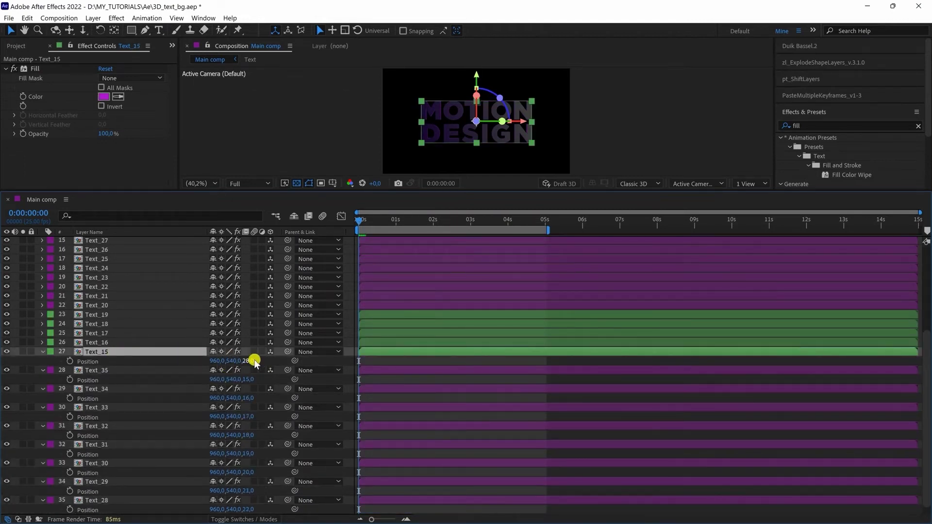
- Push copies Text_35 through Text_28 back to Z positions 29–36
left_click(100, 371)
scroll(114, 434, "down", 1)
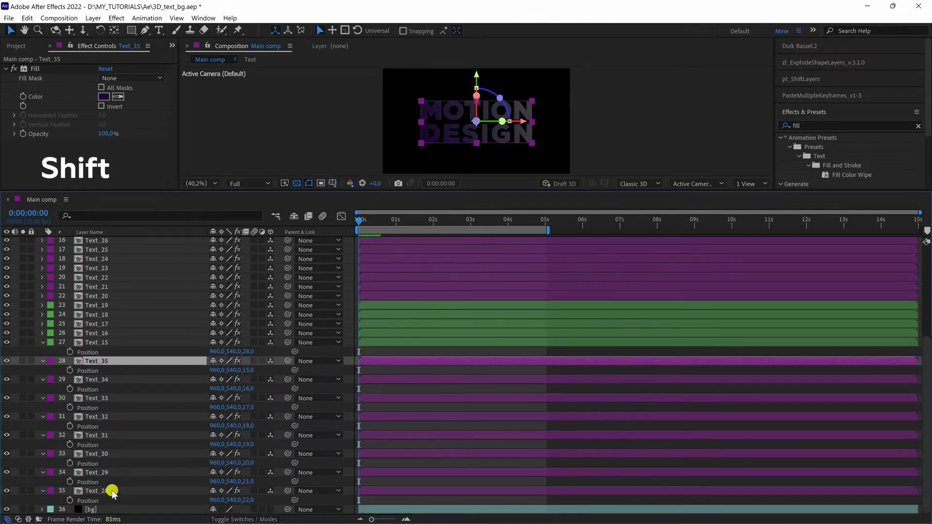
left_click(112, 491, "shift")
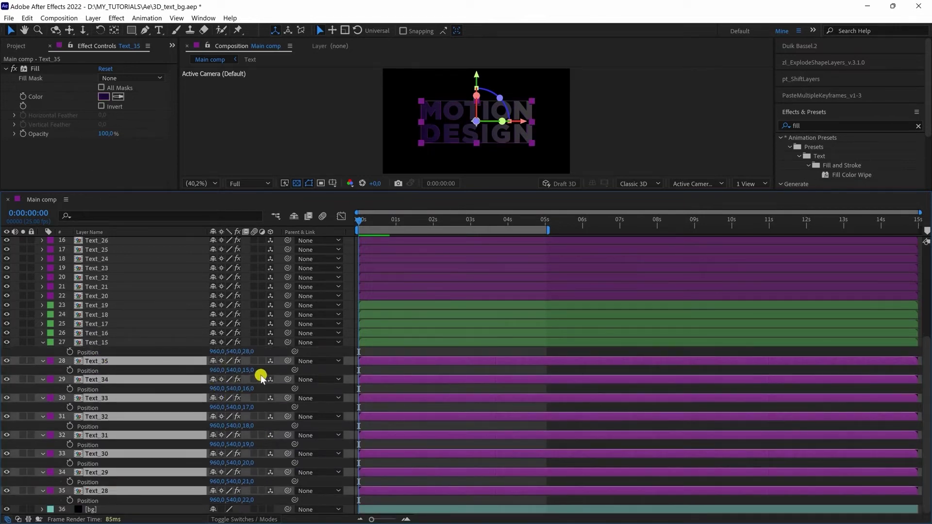
left_click_drag(255, 371, 255, 372)
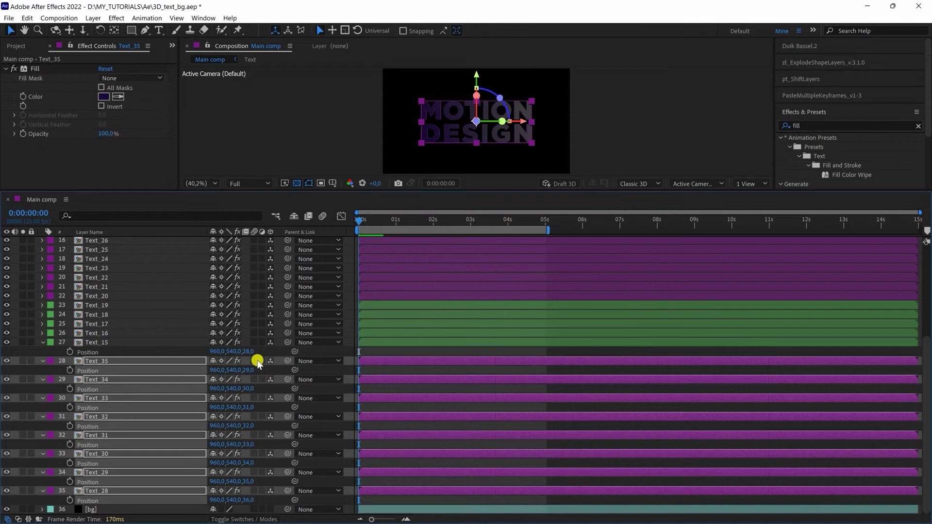
left_click(41, 362)
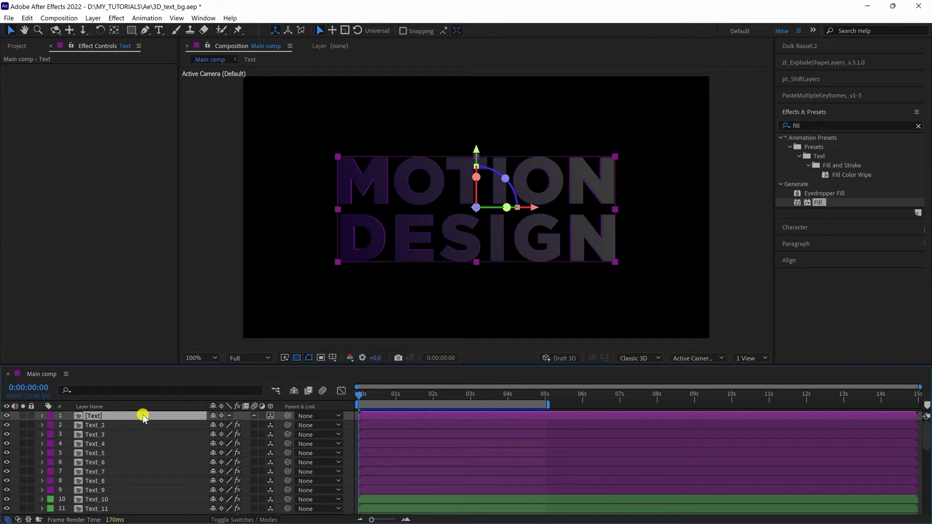
- Add Camera 1 with the 35mm preset to Main comp as the active camera
left_click(92, 19)
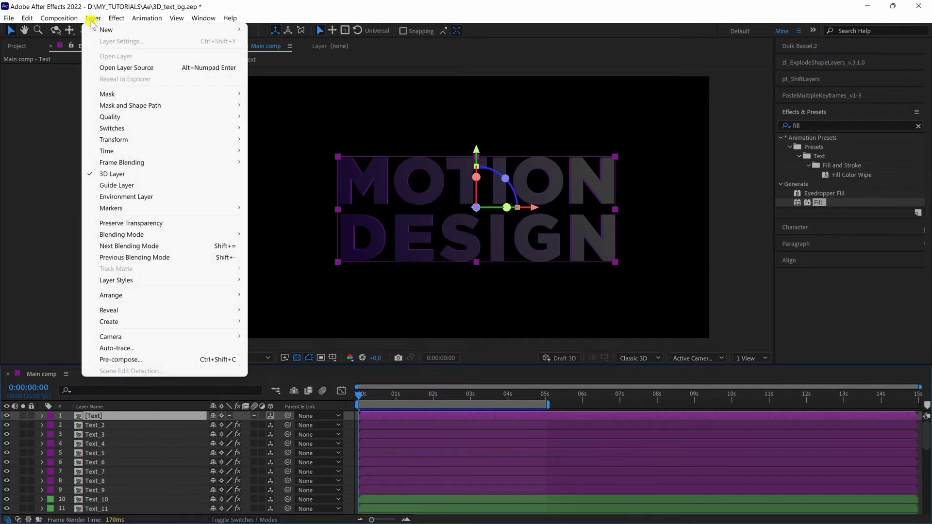
mouse_move(117, 31)
left_click(274, 63)
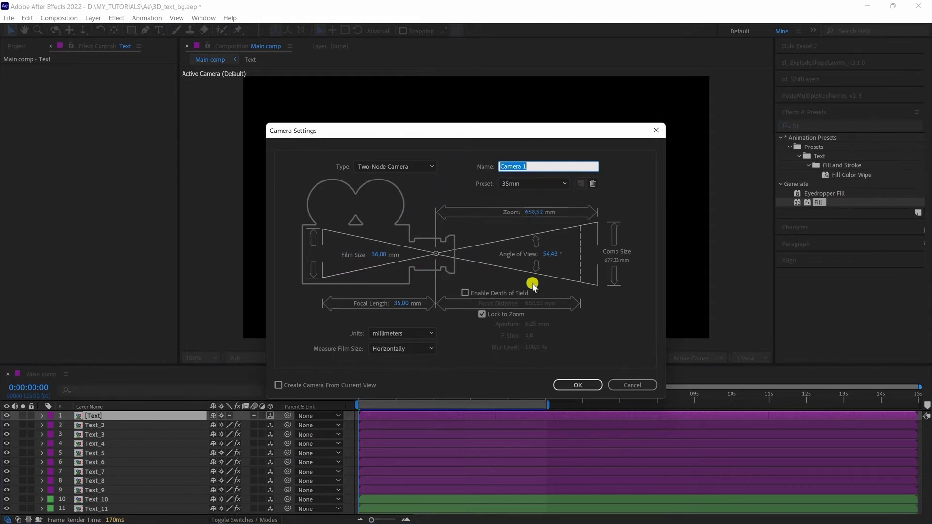
left_click(577, 384)
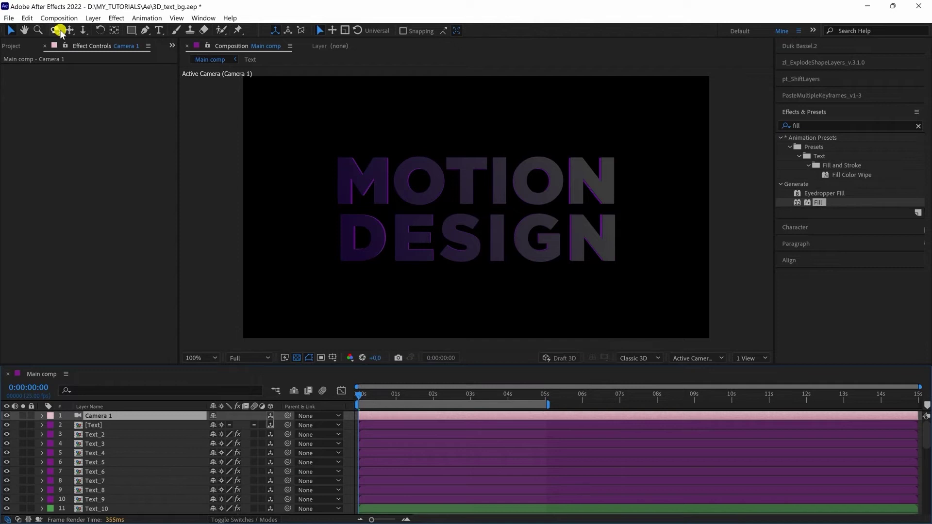
left_click(56, 30)
- Dolly Camera 1 in until the letters fill the frame, with preview resolution at Quarter
key("c")
key("c")
key("c")
key("c")
key("c")
key("c")
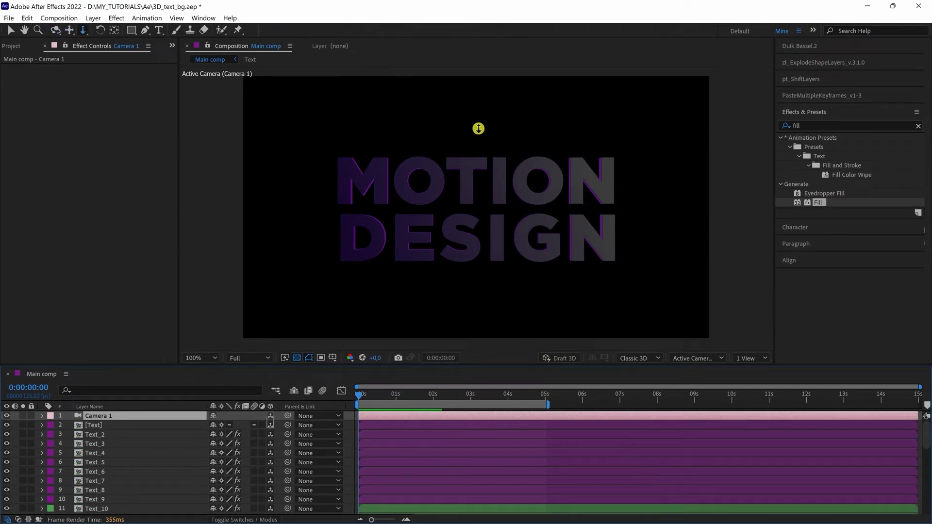
left_click_drag(479, 191, 477, 151)
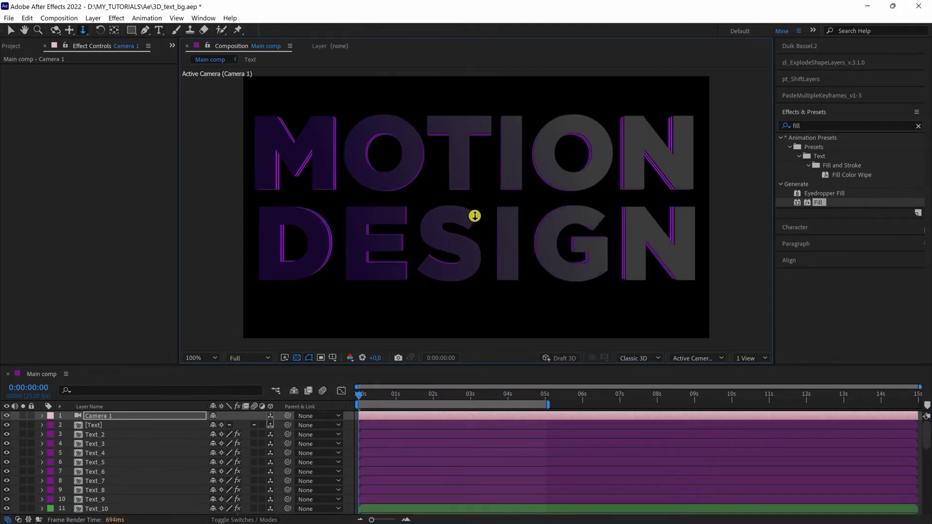
left_click_drag(481, 210, 482, 192)
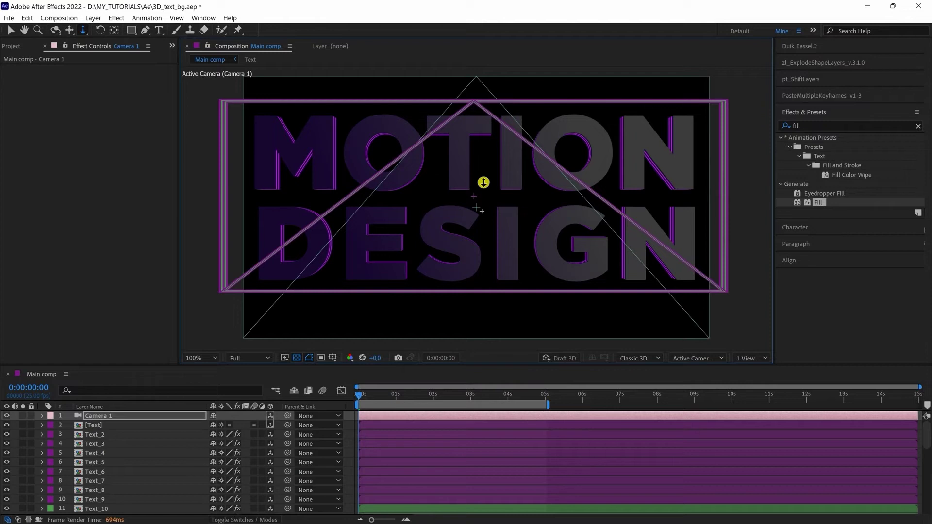
left_click_drag(483, 182, 488, 168)
left_click(250, 358)
left_click(245, 421)
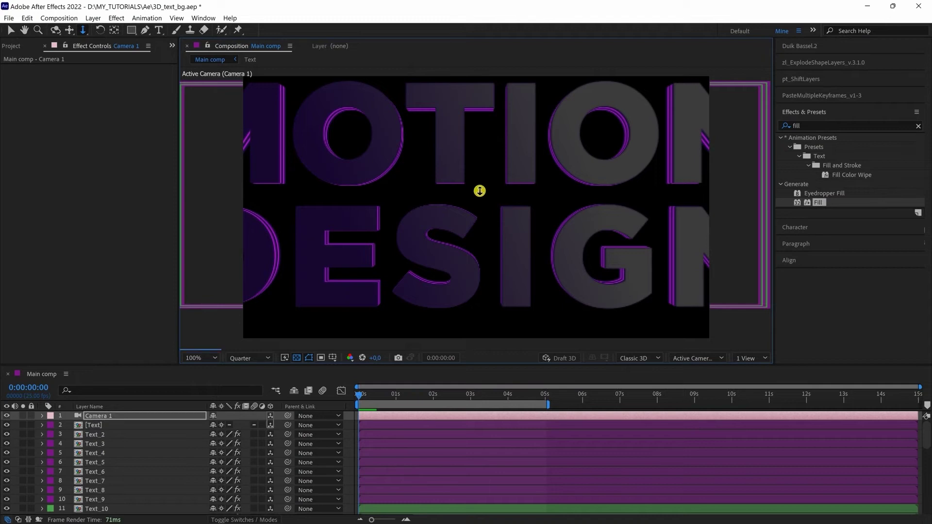
left_click_drag(479, 191, 478, 177)
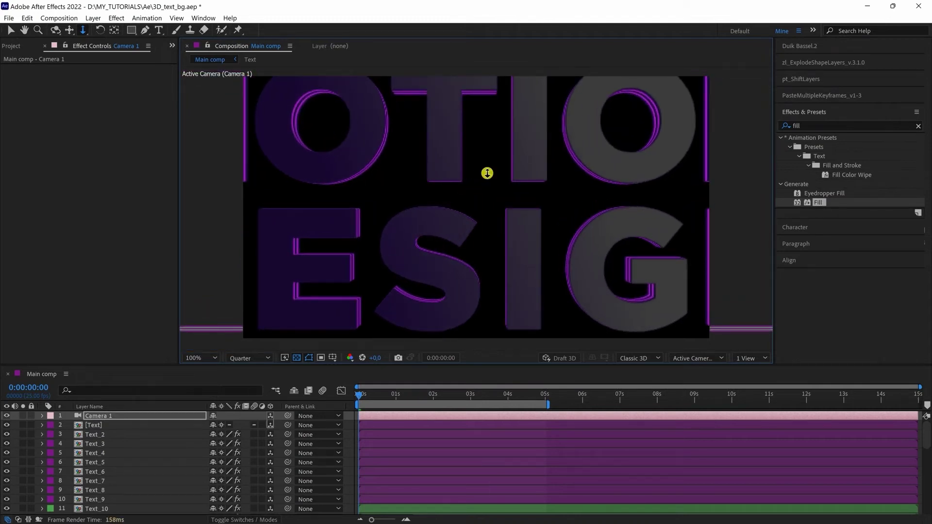
key("c")
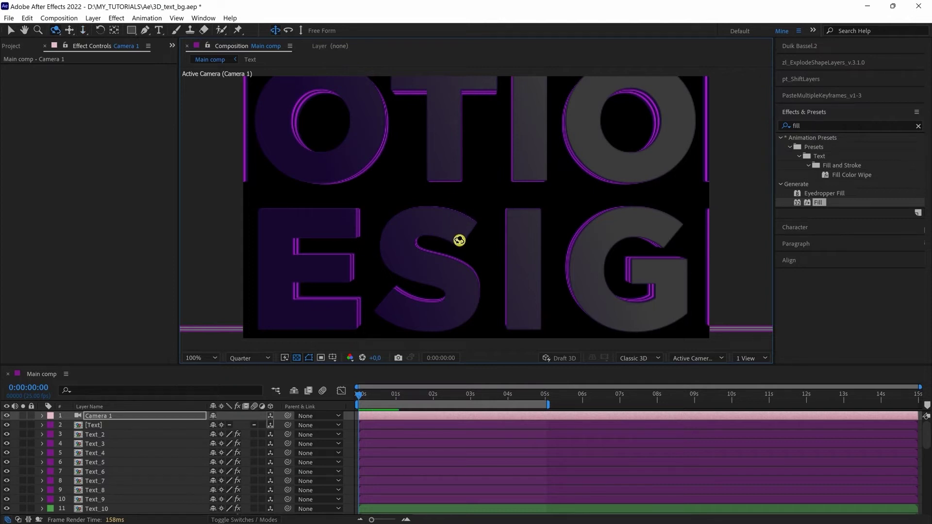
- Tilt, pan and dolly Camera 1 to view the stacked purple letters from above
mouse_move(459, 240)
left_mouse_down()
mouse_move(473, 216)
mouse_move(467, 200)
mouse_move(383, 205)
mouse_move(485, 140)
left_mouse_up()
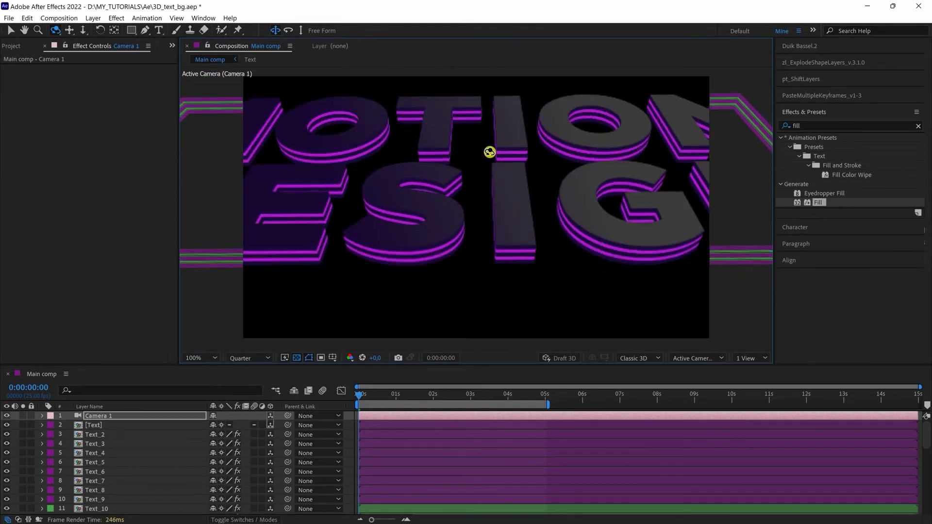
key("c")
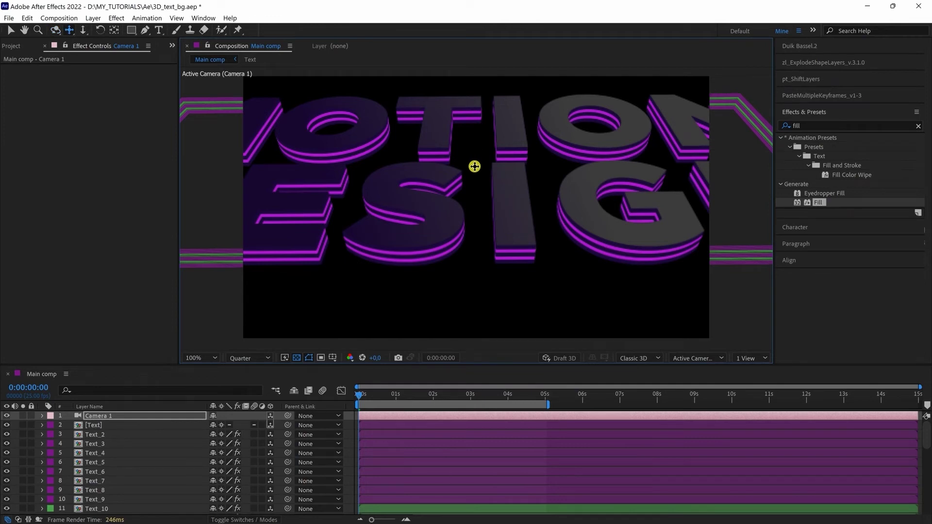
left_click_drag(474, 165, 472, 193)
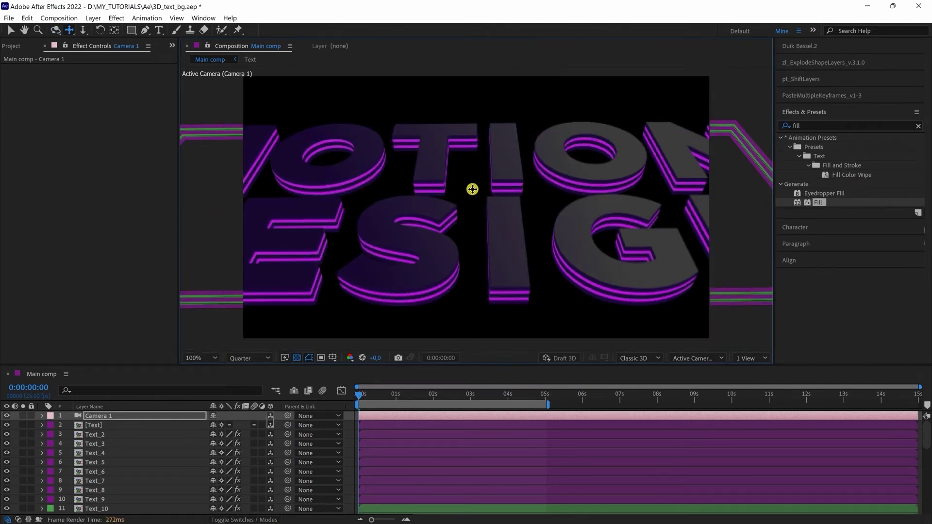
mouse_move(471, 194)
left_mouse_down()
mouse_move(475, 159)
mouse_move(466, 173)
left_mouse_up()
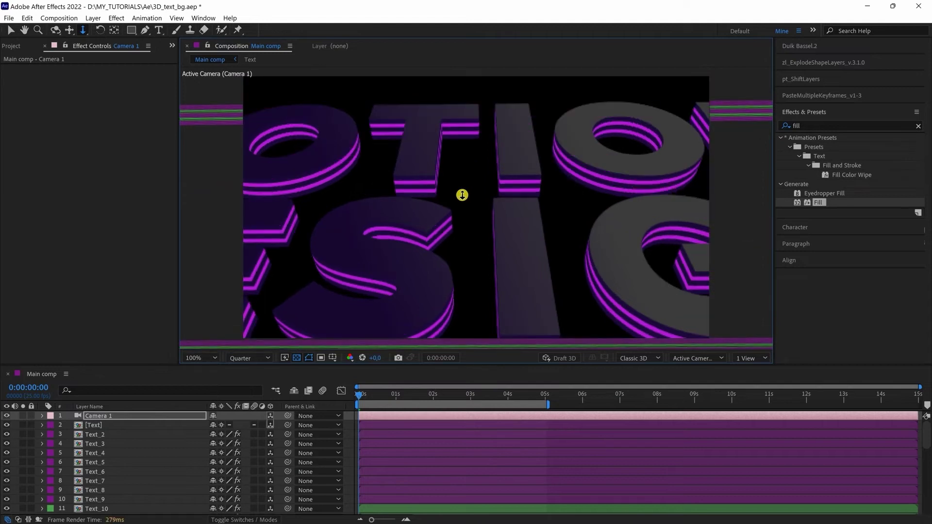
key("c")
key("c")
left_click_drag(469, 192, 469, 183)
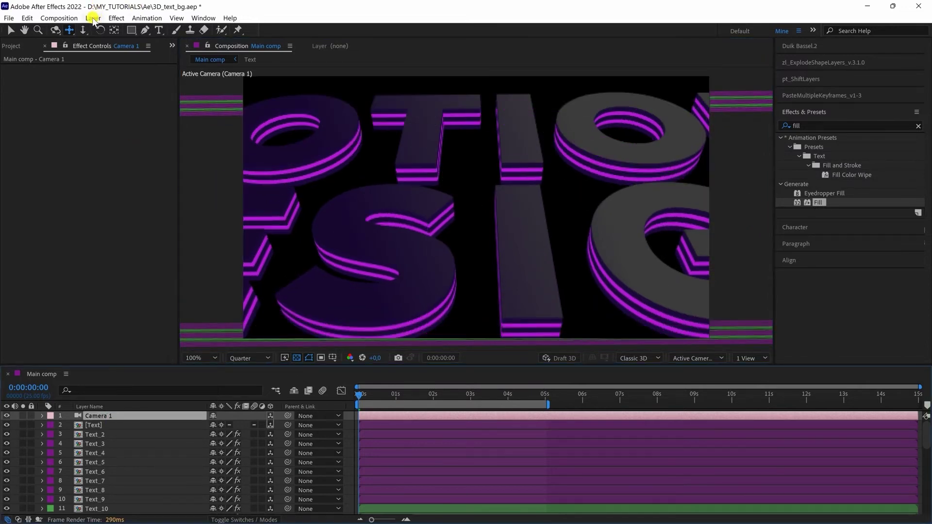
- Create a new Null 1 layer from the Layer menu
left_click(93, 20)
mouse_move(158, 29)
left_click(272, 72)
- Parent Camera 1 to Null 1, make the null 3D and set Z Rotation to 16°
left_click(129, 424)
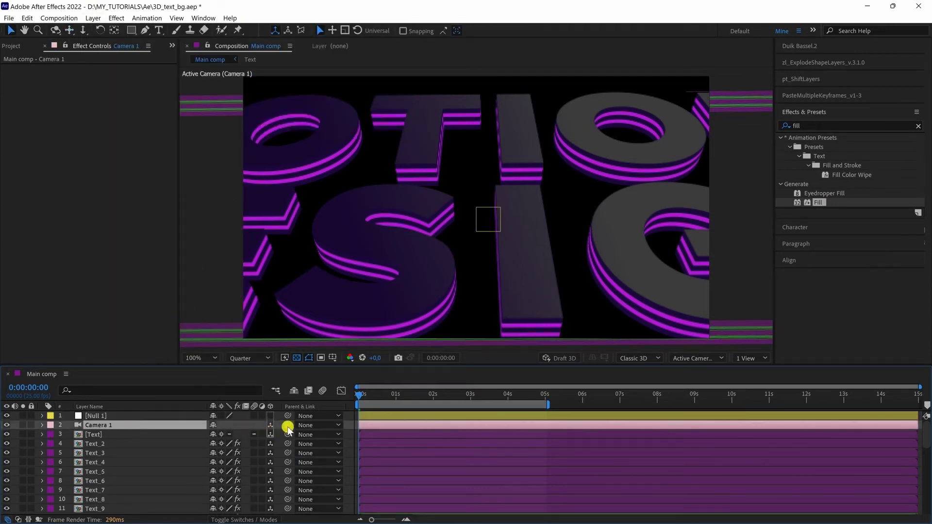
left_click_drag(288, 425, 125, 416)
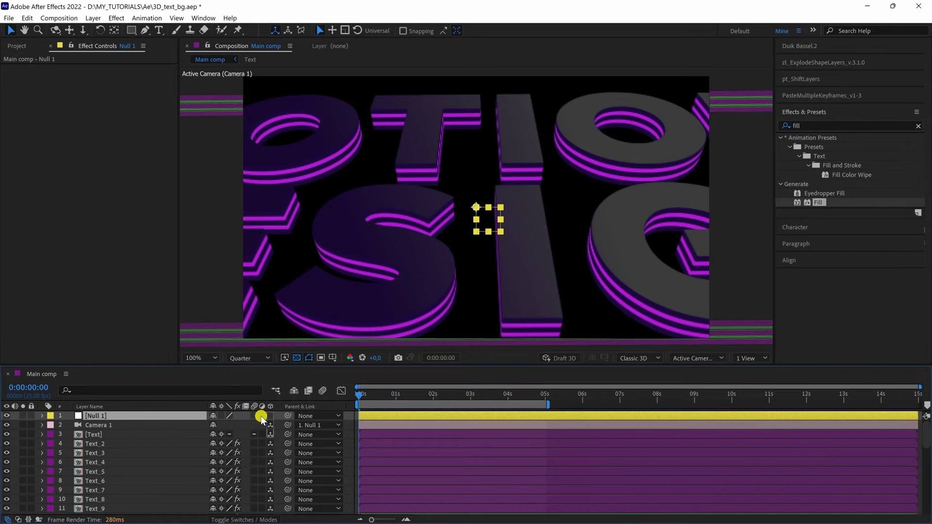
left_click(271, 416)
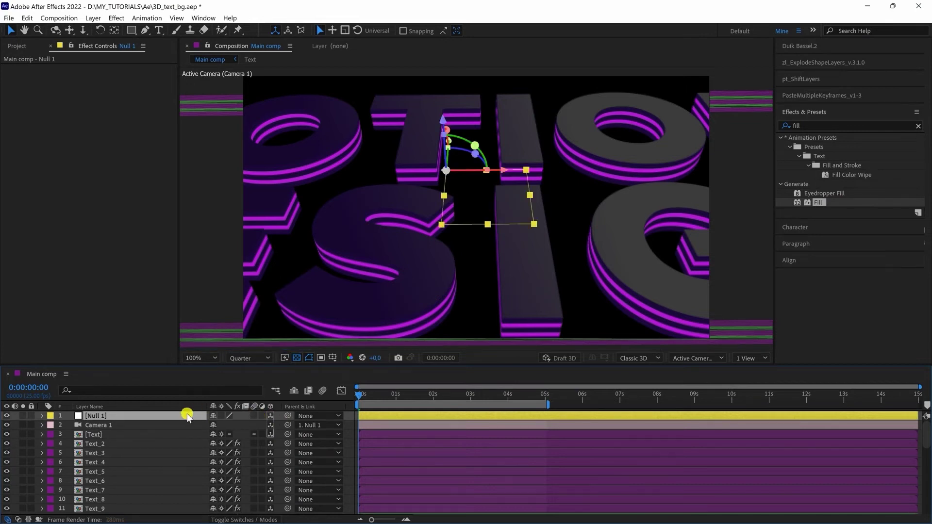
key("r")
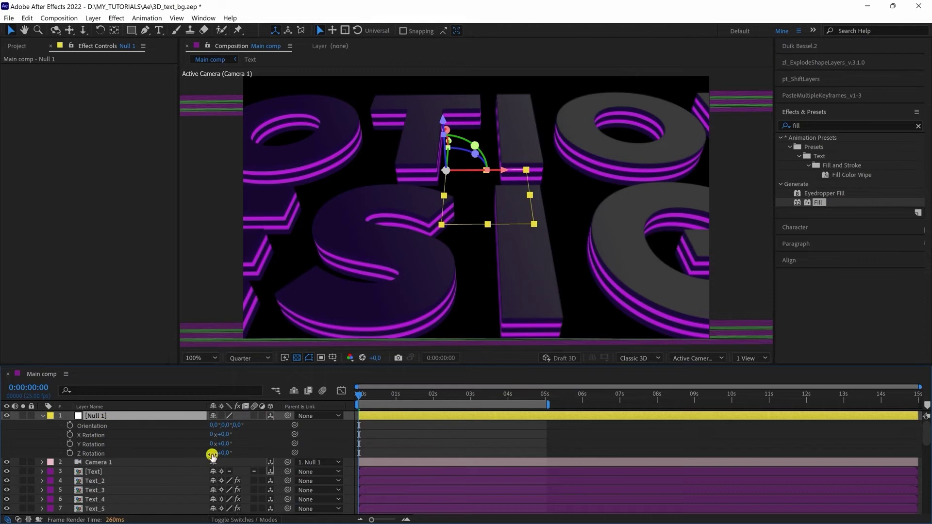
left_click(224, 453)
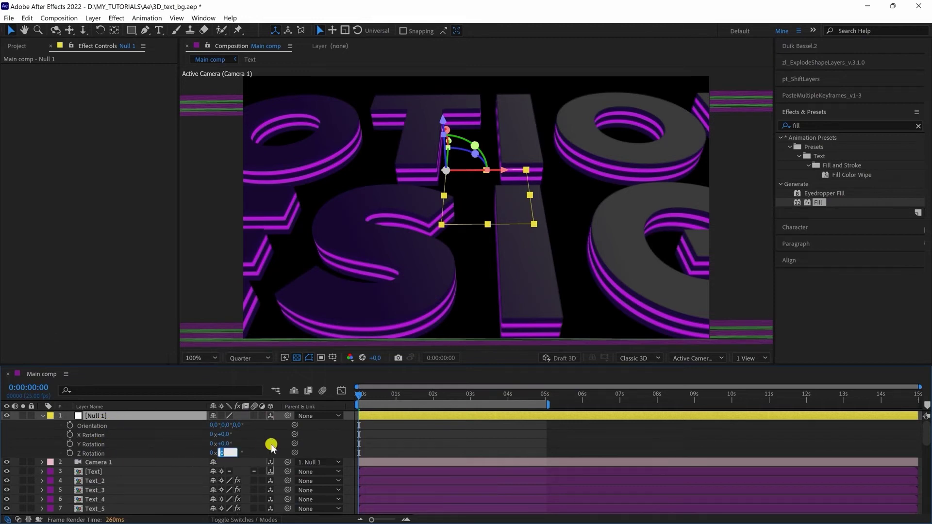
type("16")
key("Return")
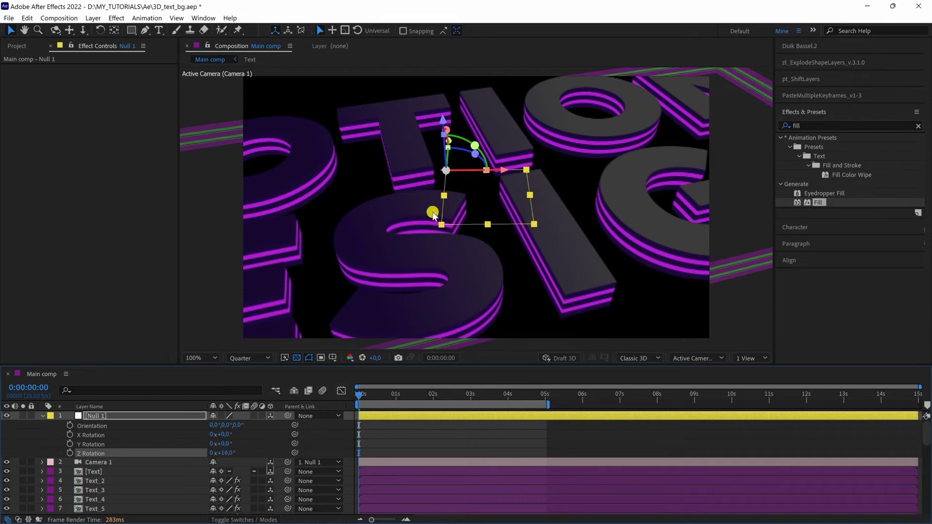
- Undo a trial camera orbit and change Null 1's Z Rotation to 40°
left_click(54, 29)
left_click(54, 29)
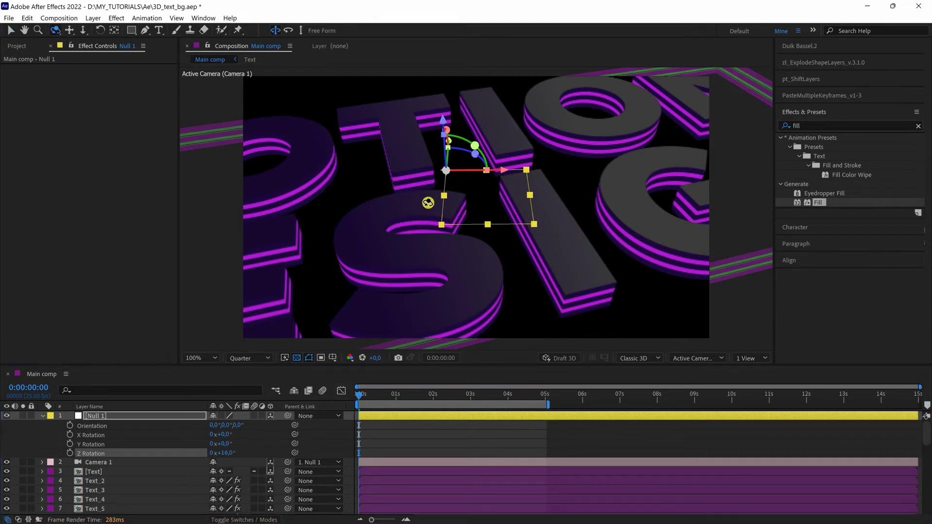
left_click_drag(478, 214, 460, 212)
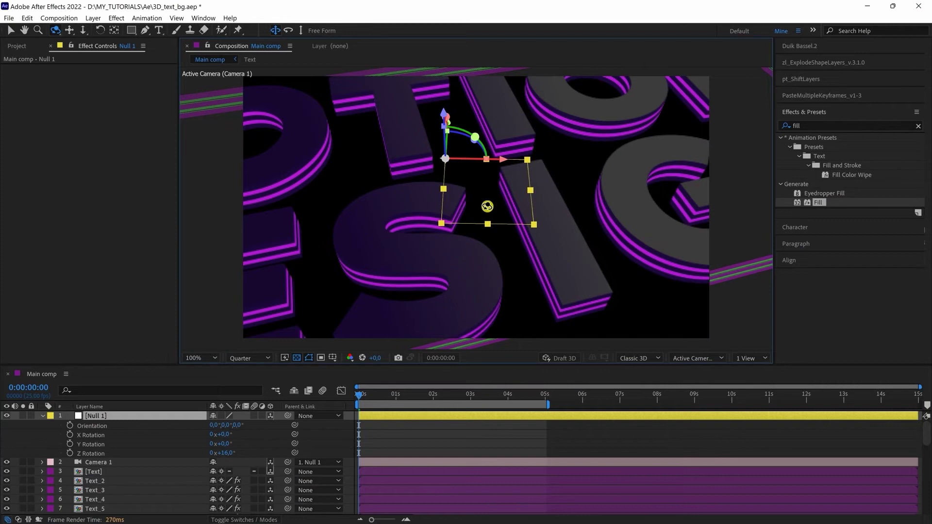
key("ctrl+z")
key("v")
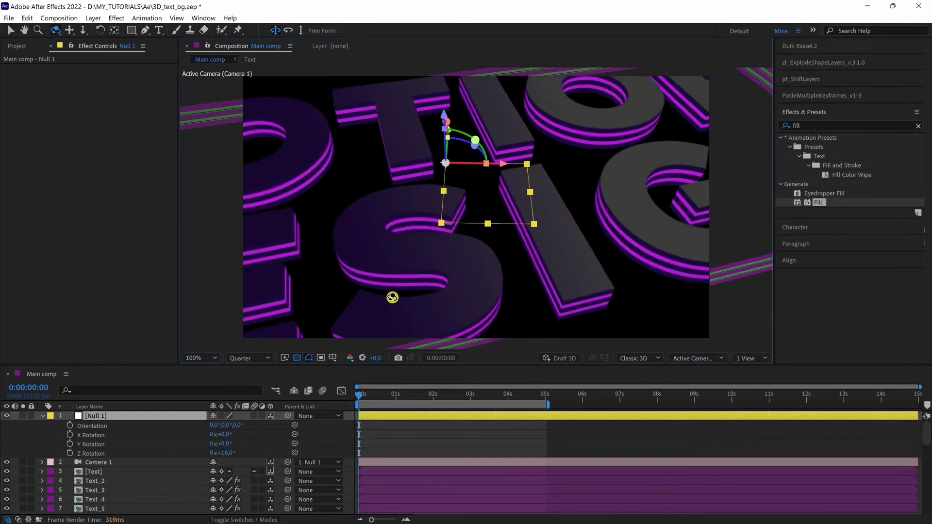
left_click(225, 453)
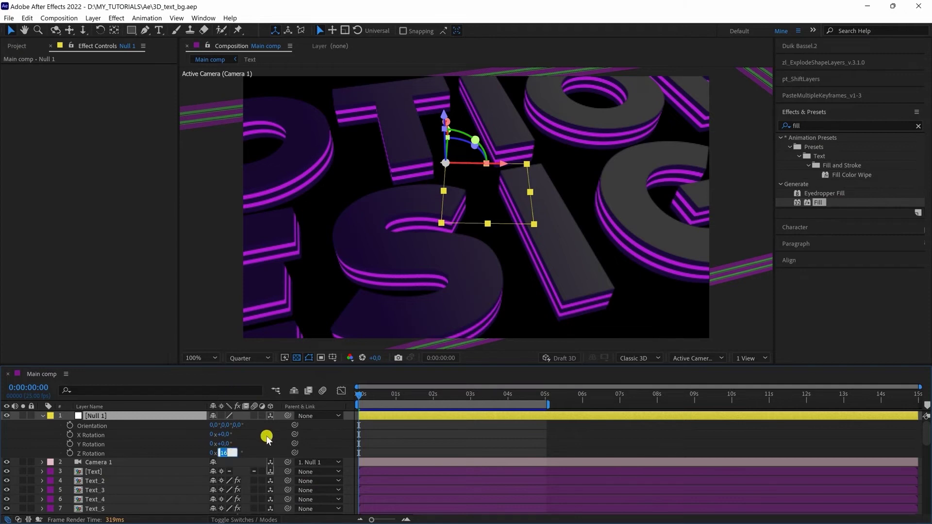
type("0")
key("Return")
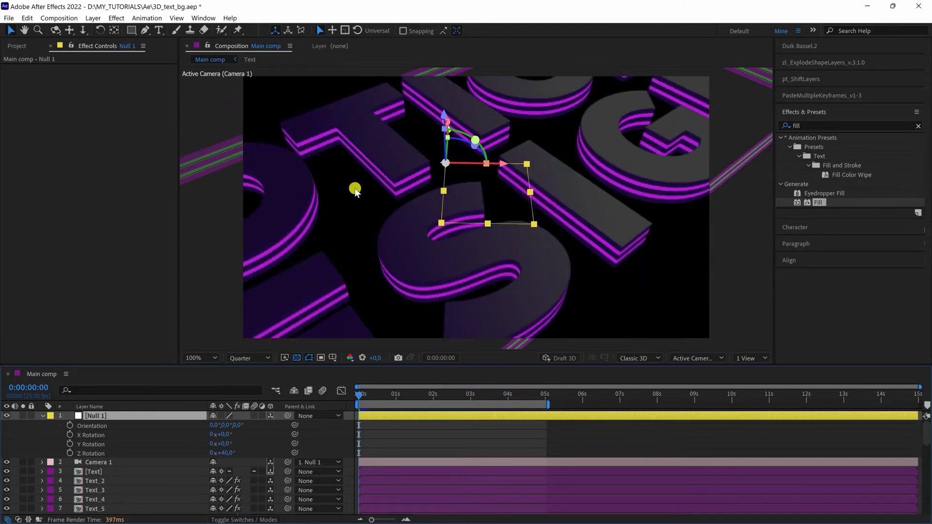
left_click(42, 415)
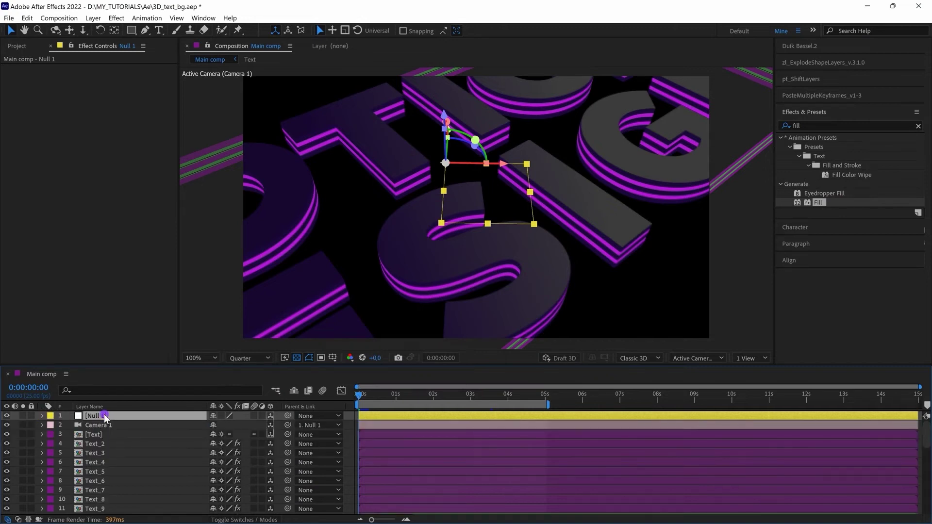
- Add Adjustment Layer 1 and place it between Text_9 and Text_10
left_click(93, 18)
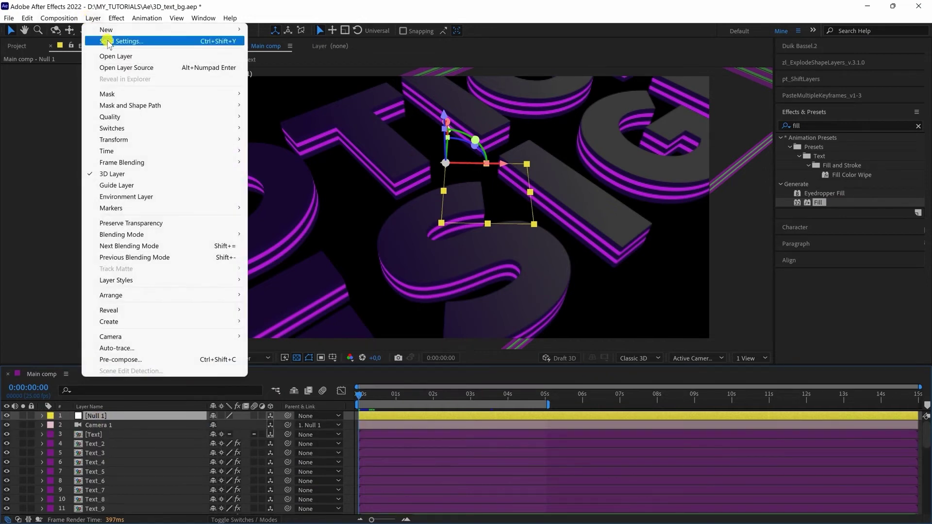
mouse_move(111, 30)
left_click(285, 96)
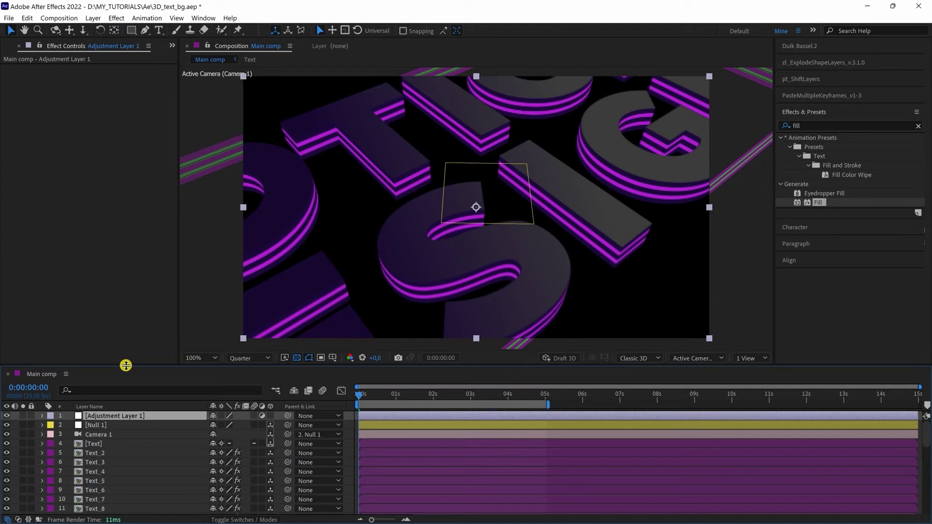
left_click_drag(130, 308, 132, 287)
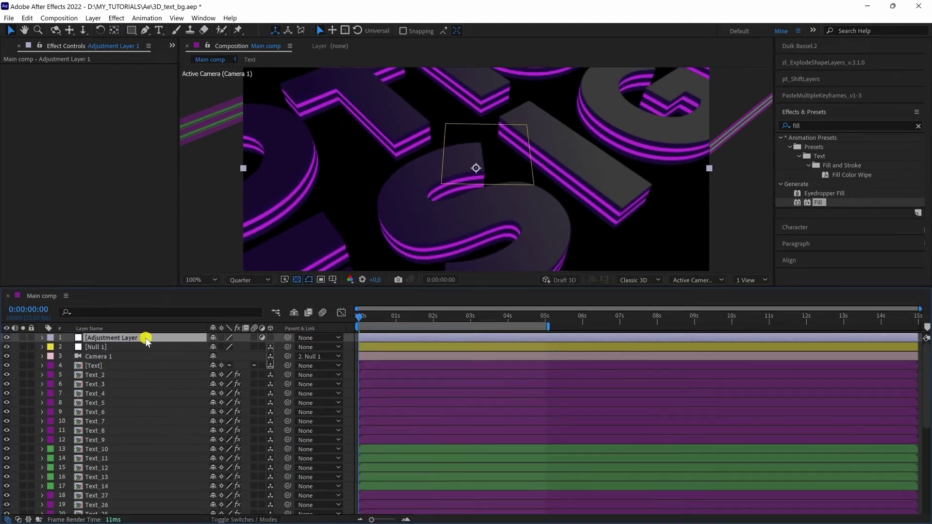
left_click_drag(149, 341, 136, 447)
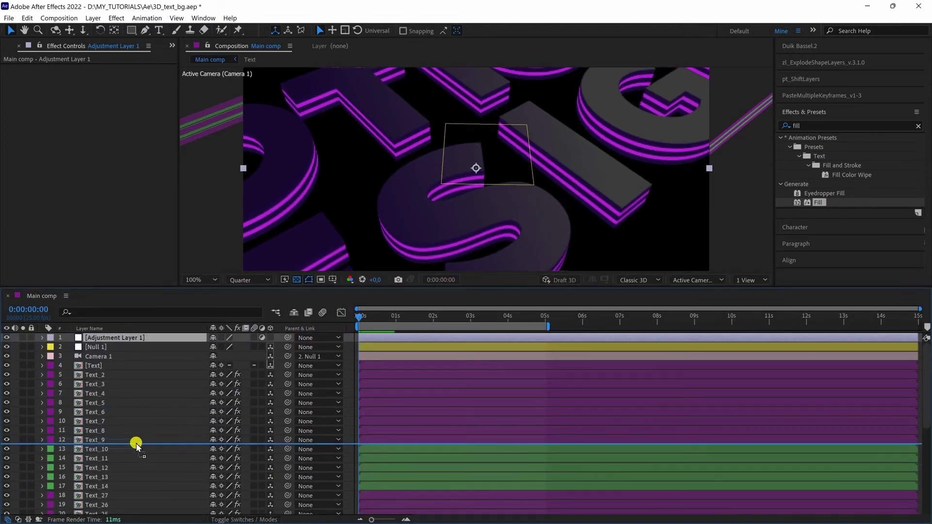
left_click_drag(135, 442, 135, 441)
left_click(99, 430)
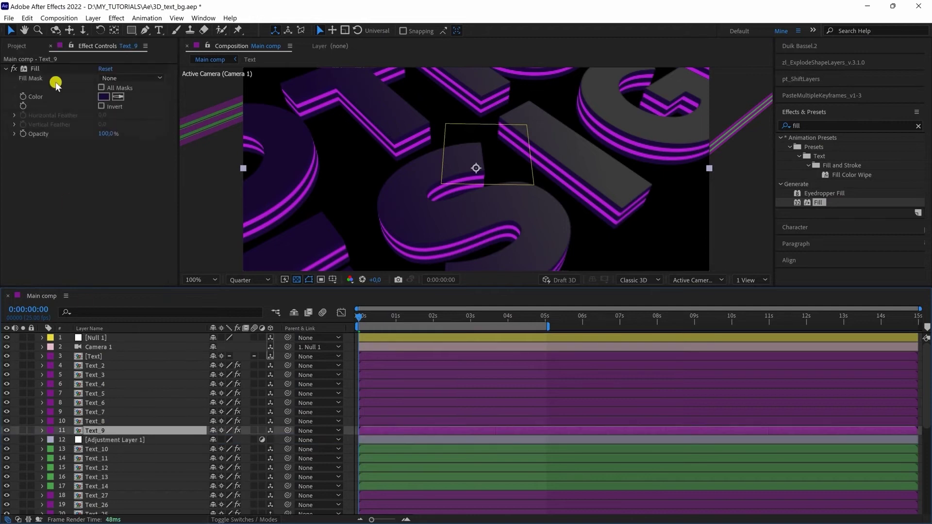
left_click(105, 439)
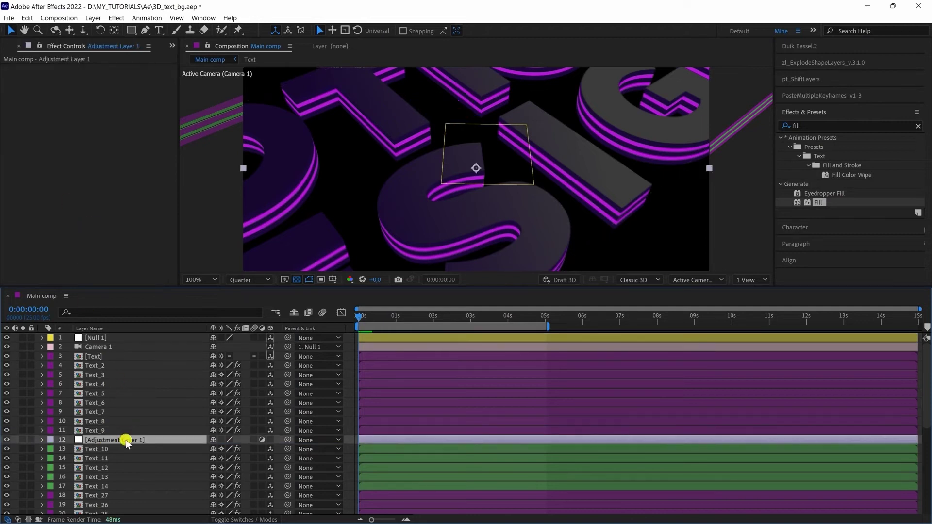
left_click(818, 126)
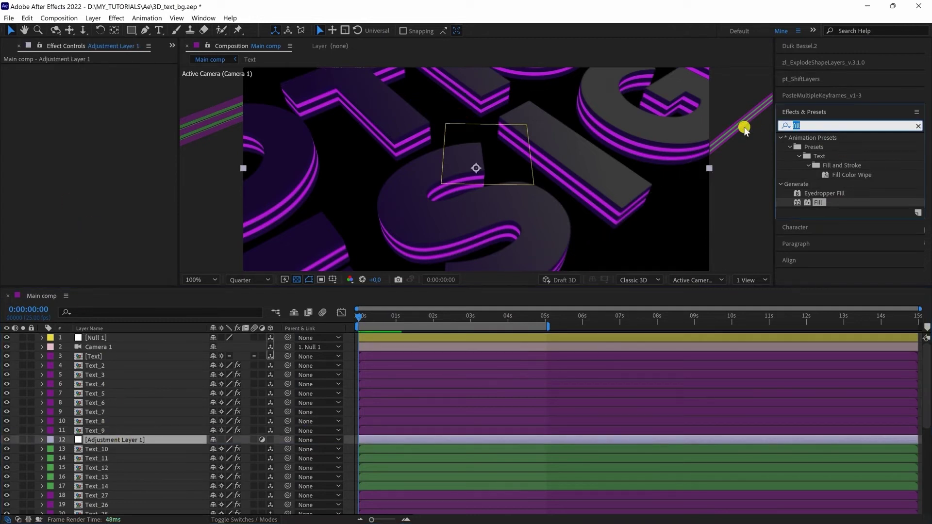
- Apply a Glow effect to Adjustment Layer 1 with a Glow Threshold of 75%
type("glow")
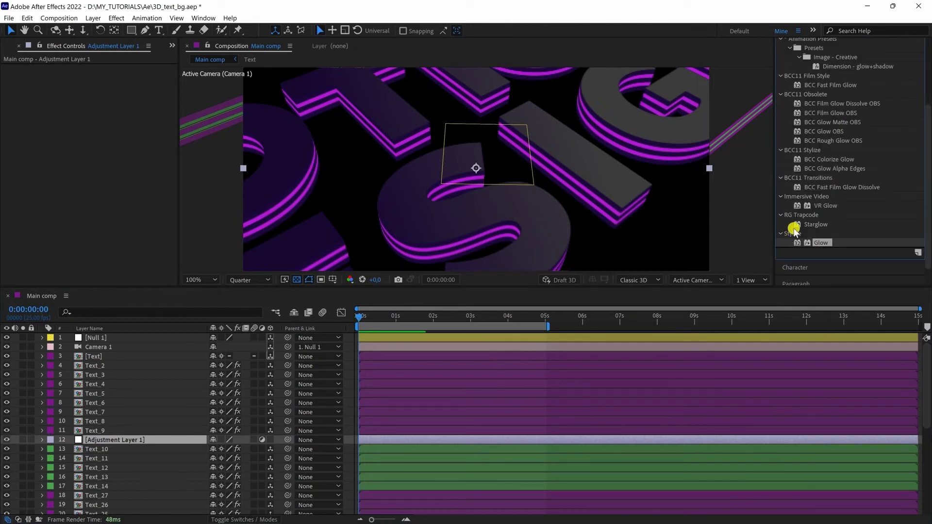
left_click_drag(817, 241, 125, 441)
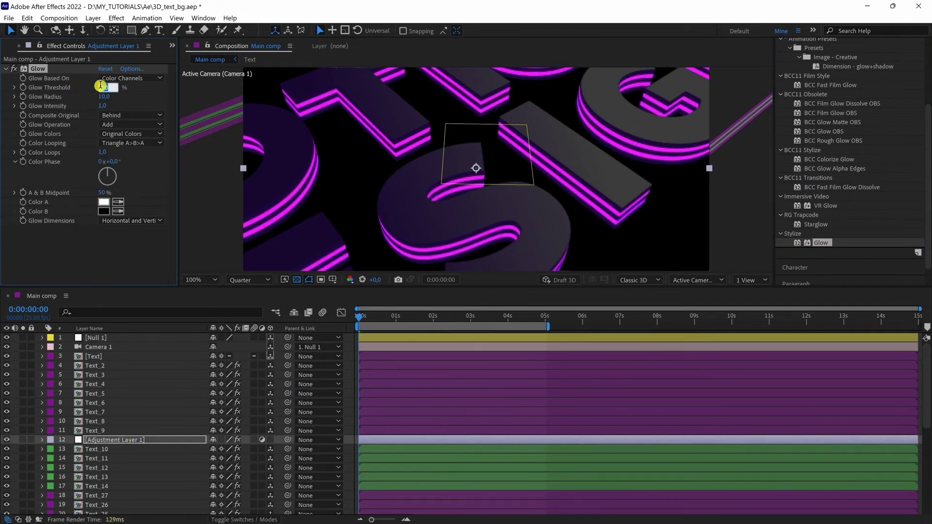
key("Return")
- Duplicate the Glow and give Glow 2 a radius of 20 driven by wiggle(2,30)
left_click(36, 68)
key("ctrl+d")
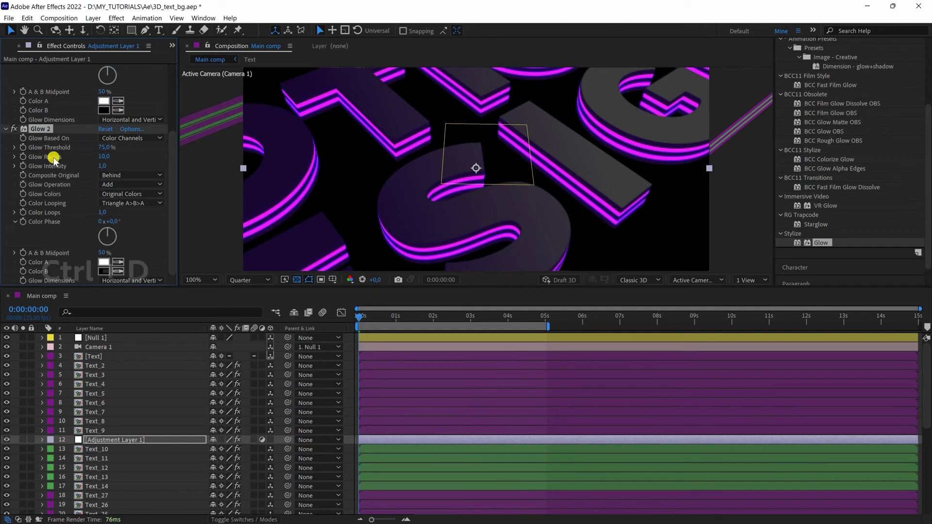
left_click(104, 156)
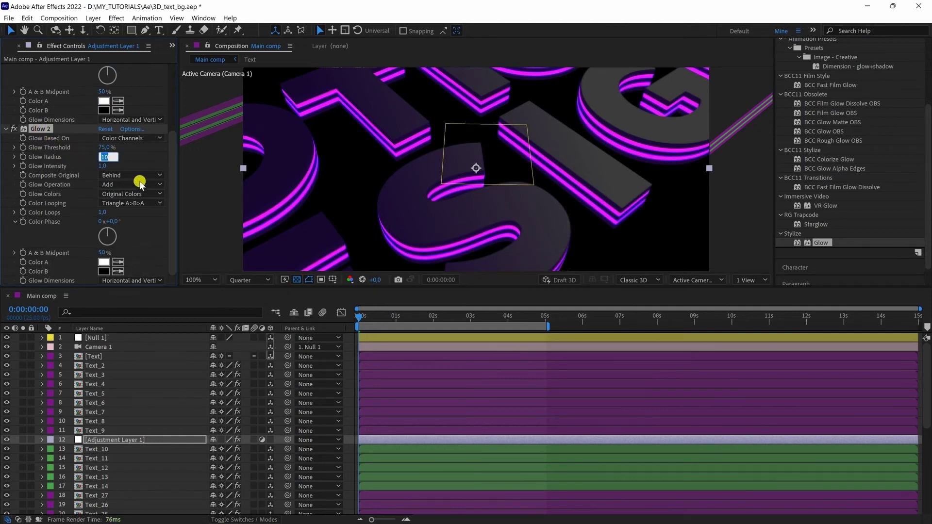
type("20")
key("Return")
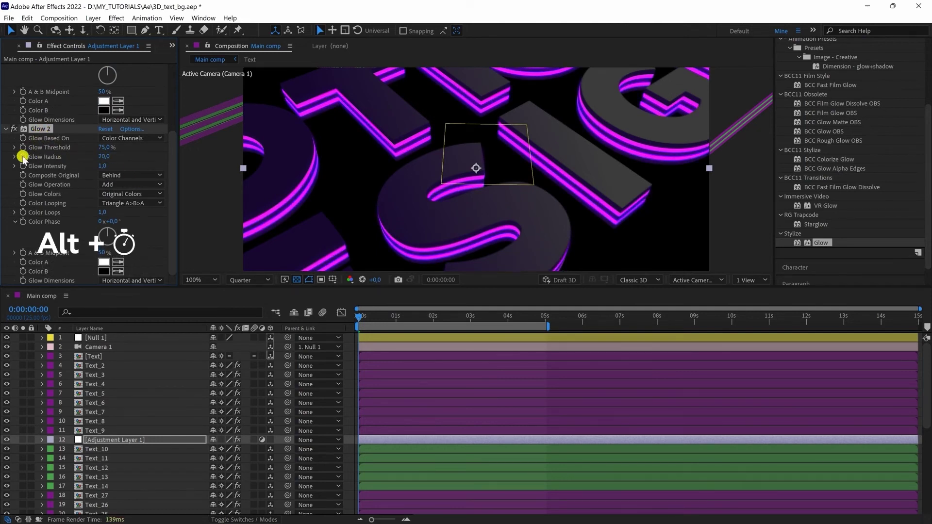
left_click(23, 156, "alt")
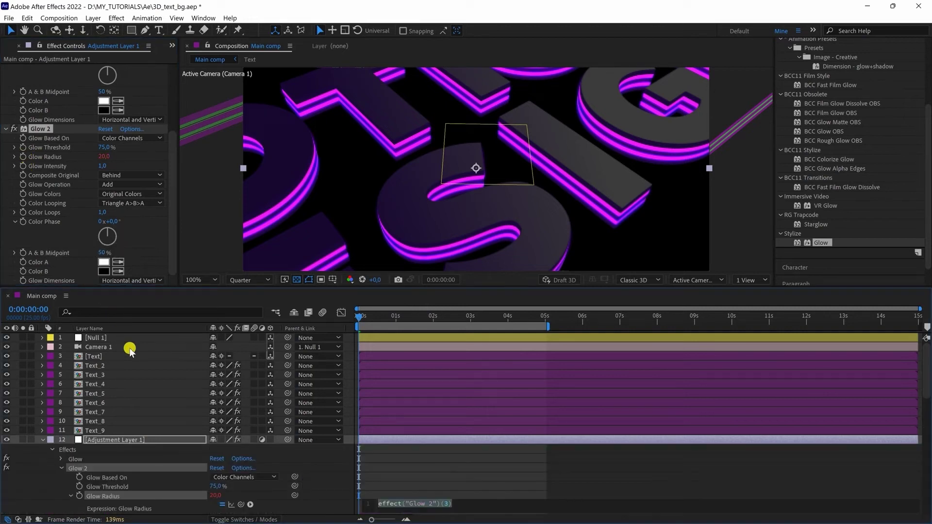
type("wi")
key("Down")
key("Return")
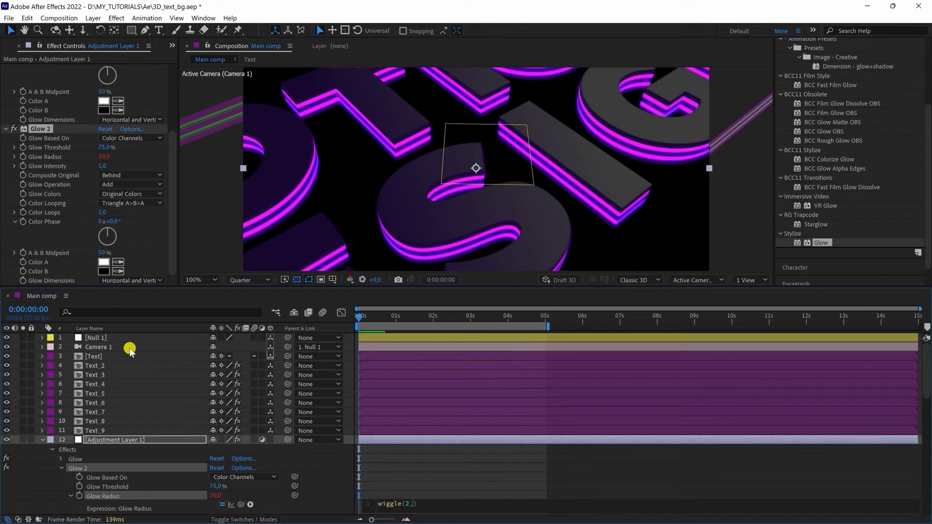
left_click(388, 482)
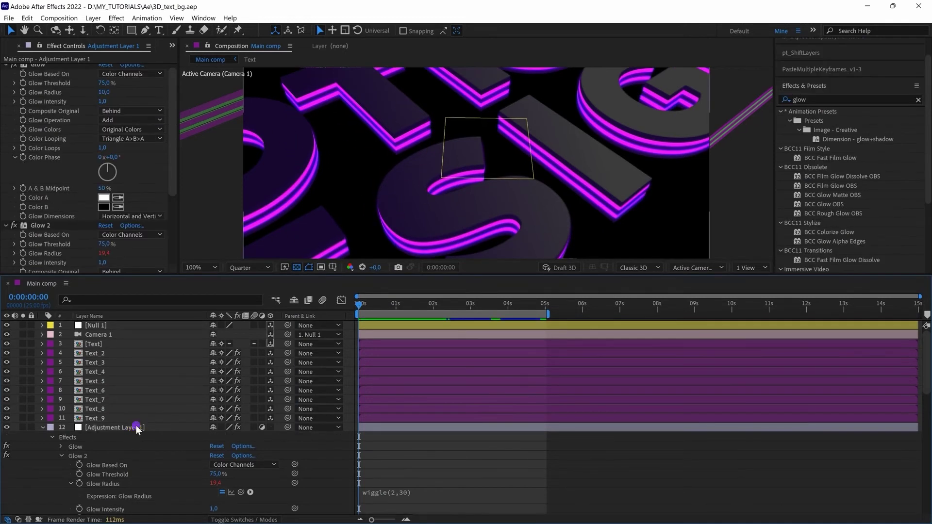
- Collapse Adjustment Layer 1, enlarge the timeline panel, and select the bg solid layer
left_click(136, 429)
left_click(43, 428)
mouse_move(191, 275)
left_mouse_down()
mouse_move(164, 441)
mouse_move(164, 364)
left_mouse_up()
scroll(116, 486, "down", 10)
left_click(115, 509)
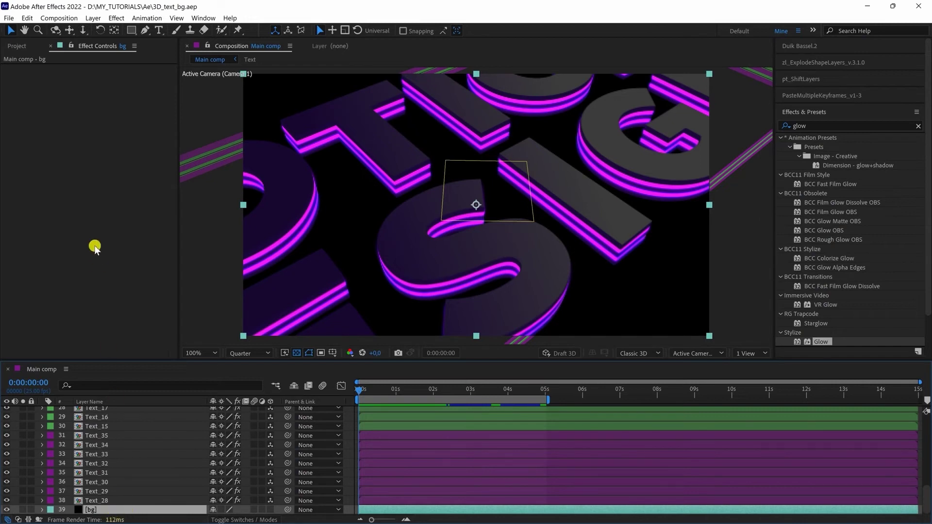
- In Solid Settings, recolour the bg solid from black to very dark purple 0A0316
left_click(93, 19)
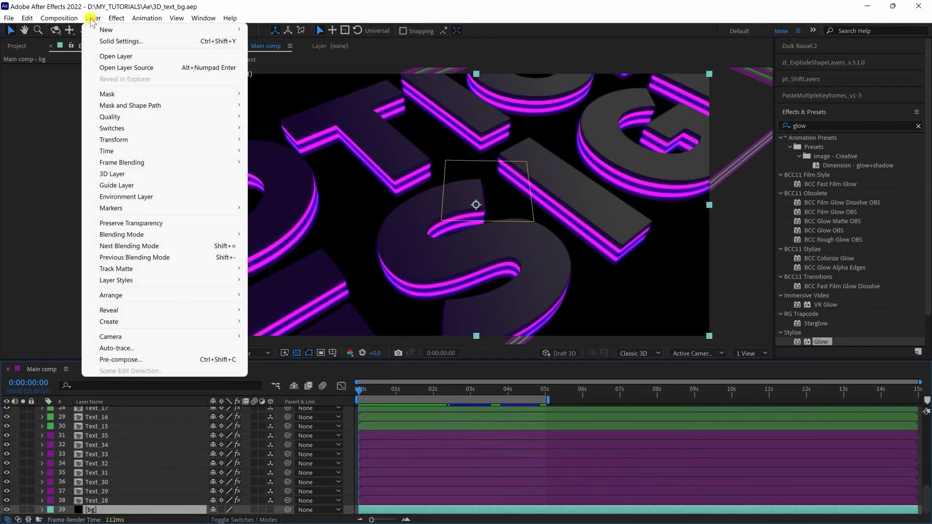
left_click(123, 43)
left_click(256, 280)
left_click(386, 243)
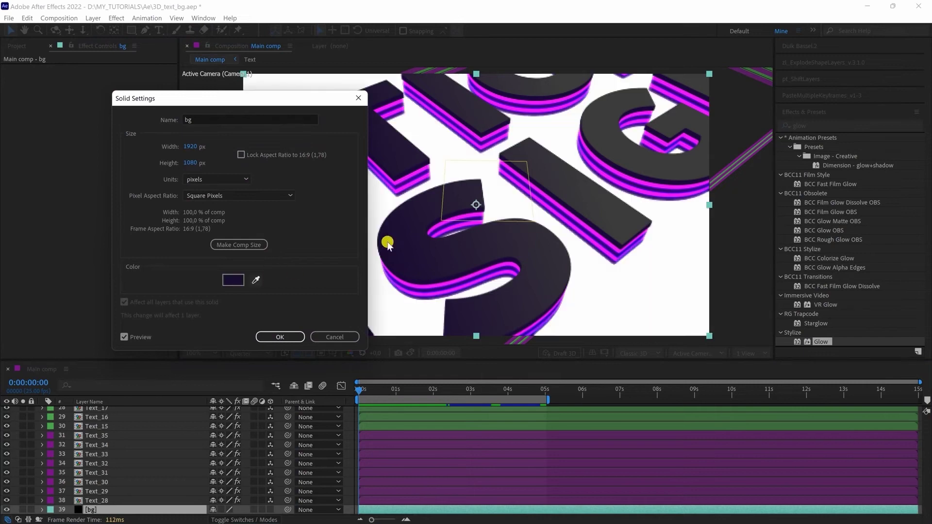
left_click(234, 281)
left_click_drag(229, 342, 237, 345)
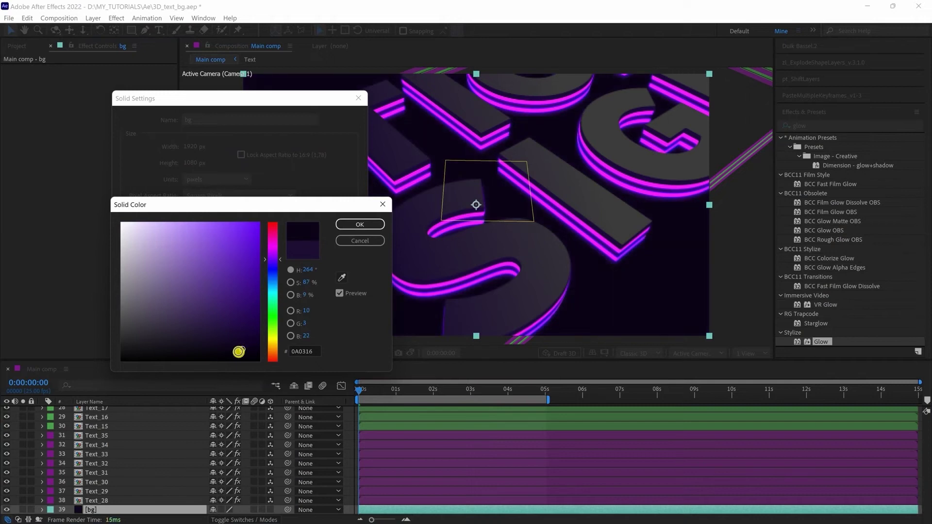
left_click_drag(251, 204, 225, 190)
left_click(332, 212)
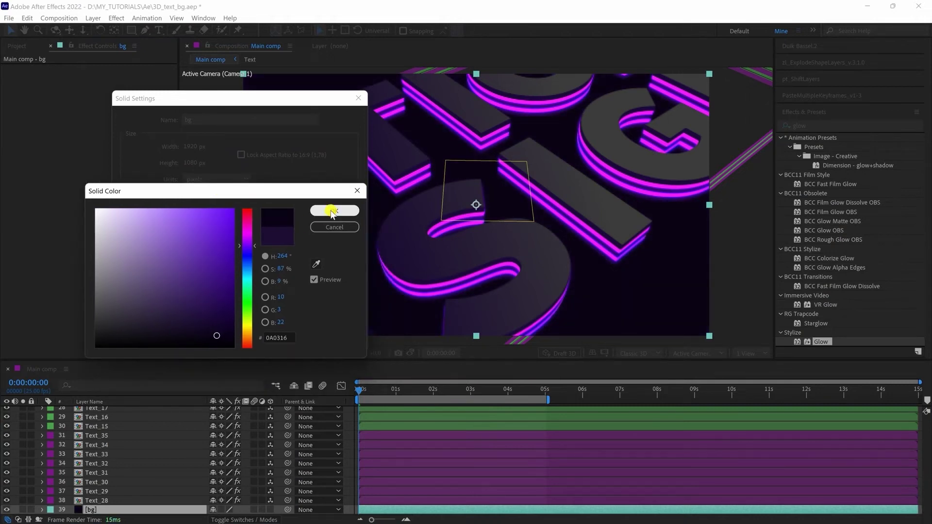
left_click(276, 334)
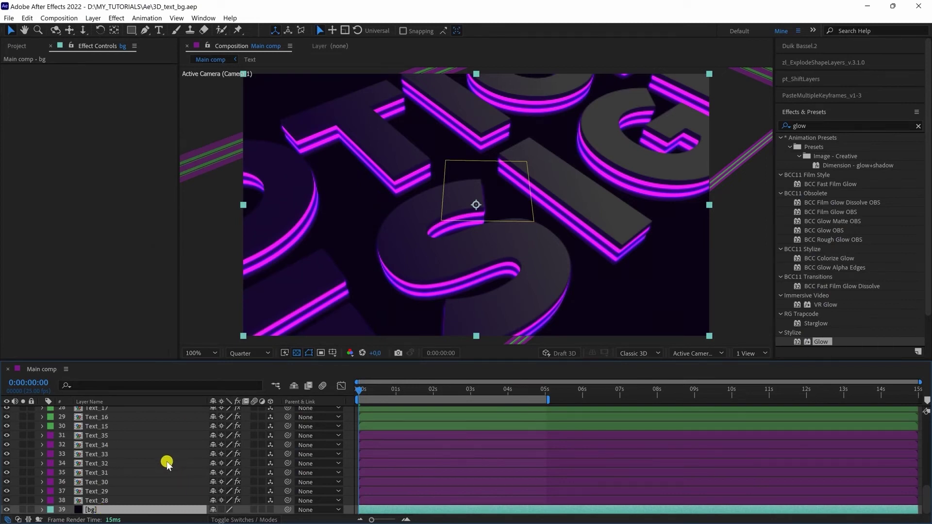
- Select all layers in Main comp and pre-compose them into a composition named Text_BG
key("ctrl+a")
left_click(92, 18)
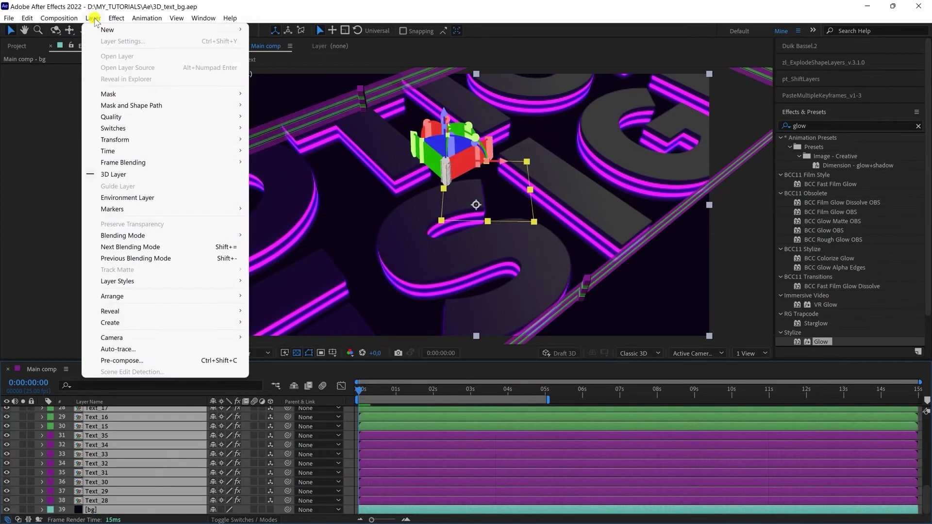
left_click(152, 360)
type("Text_BG")
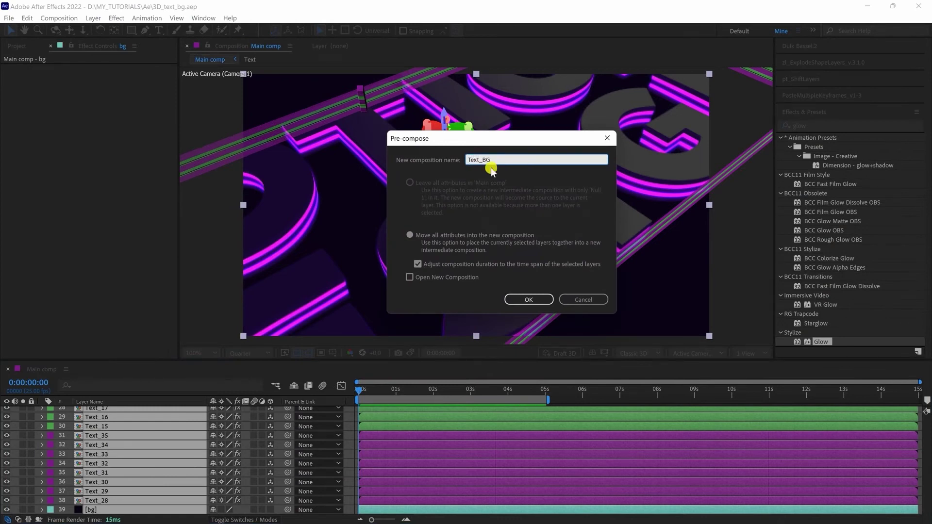
left_click(532, 299)
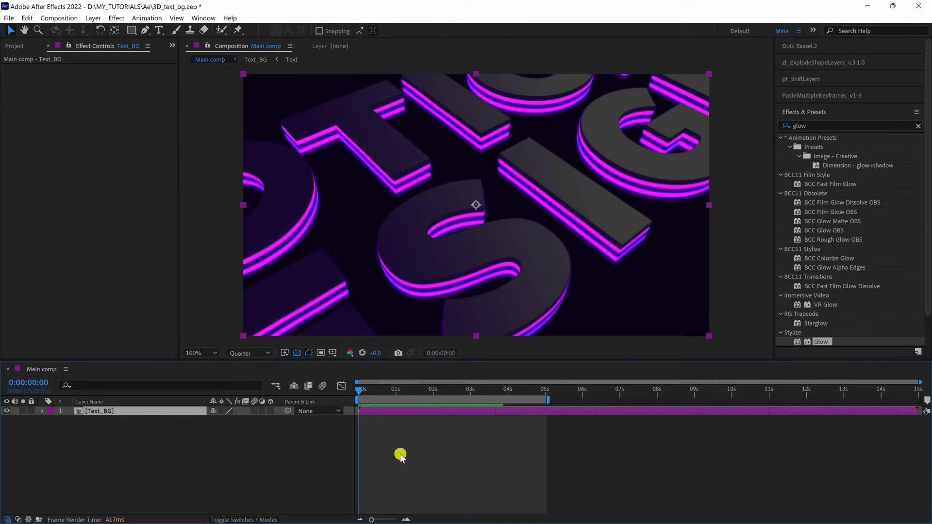
- Play a preview of the composition, then select the Text_BG layer
key("space")
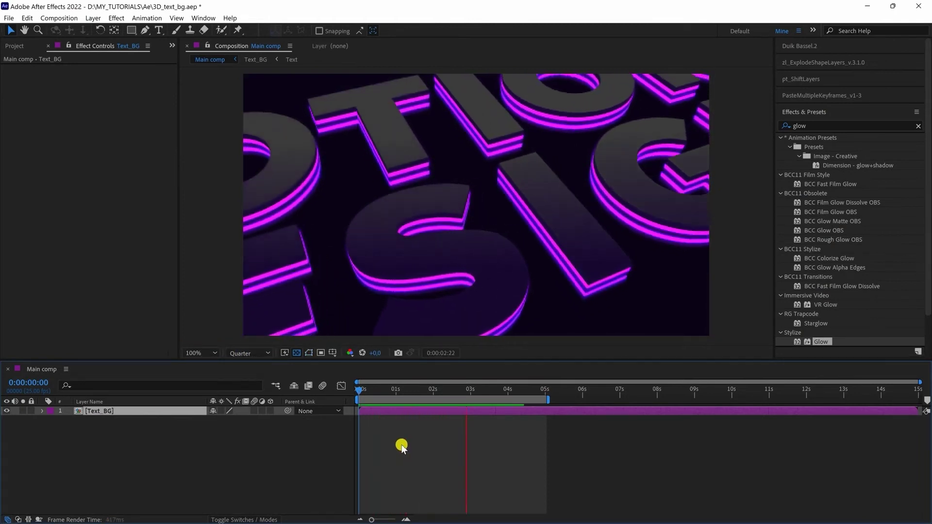
left_click(140, 411)
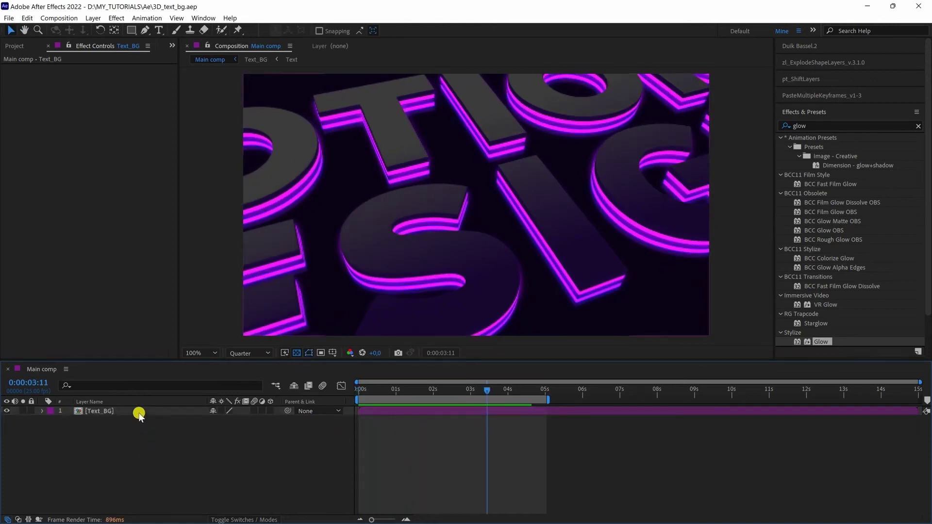
left_click(126, 412)
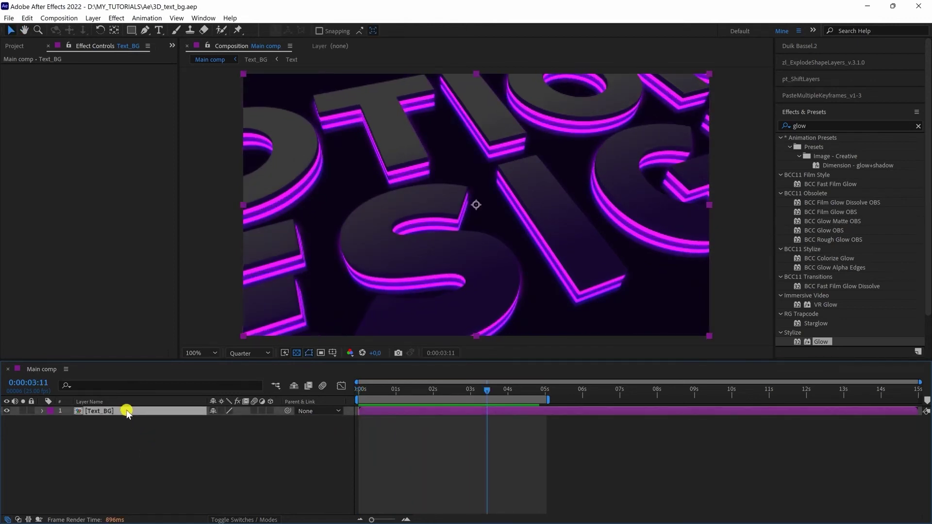
- Inside Text_BG, dolly the camera closer to the letters and pan it slightly right and down
double_click(127, 411)
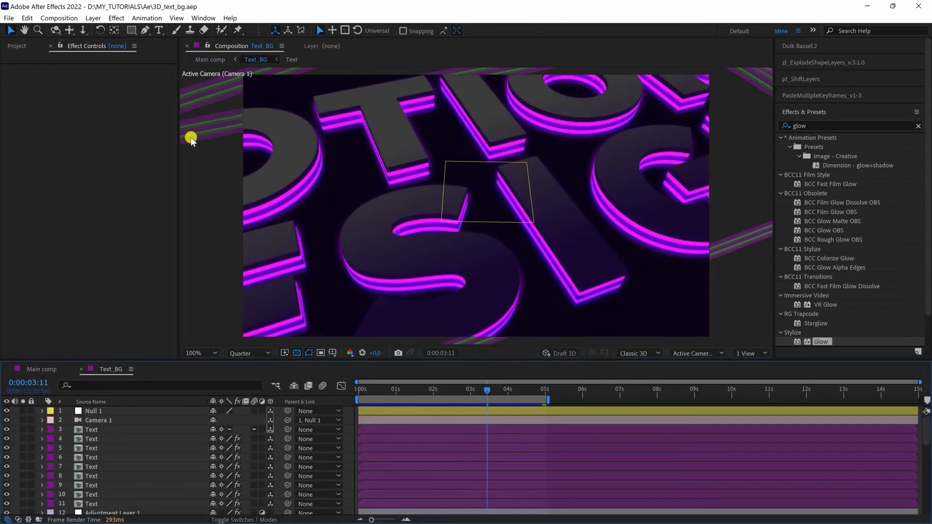
key("c")
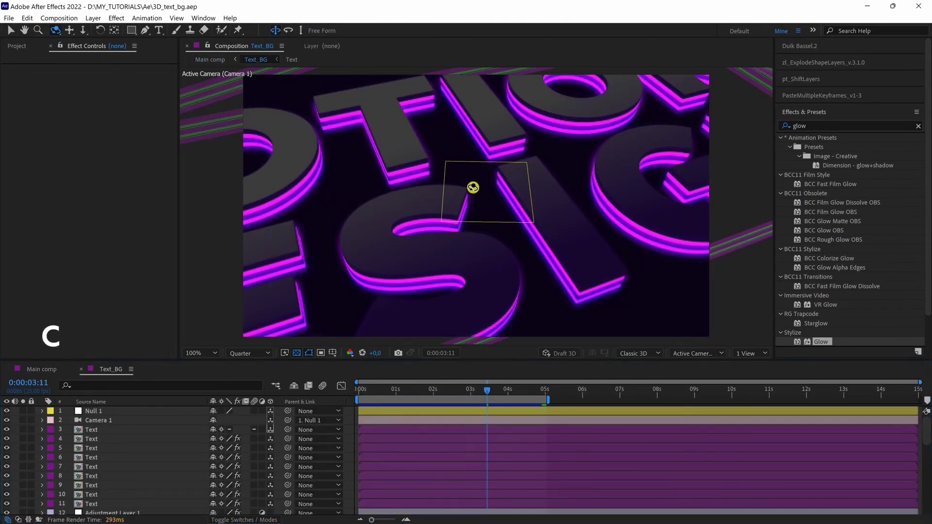
key("c")
left_click_drag(473, 187, 475, 170)
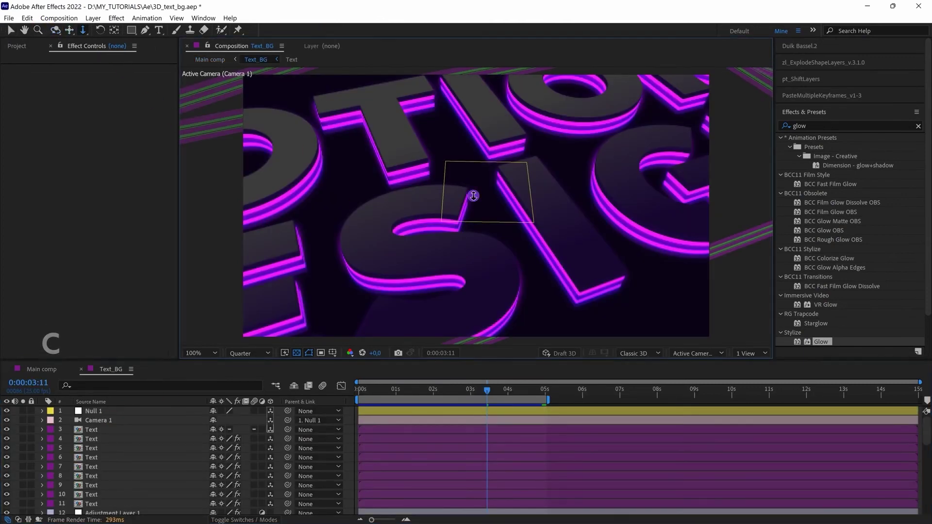
mouse_move(474, 166)
left_mouse_down()
mouse_move(472, 147)
mouse_move(473, 200)
left_mouse_up()
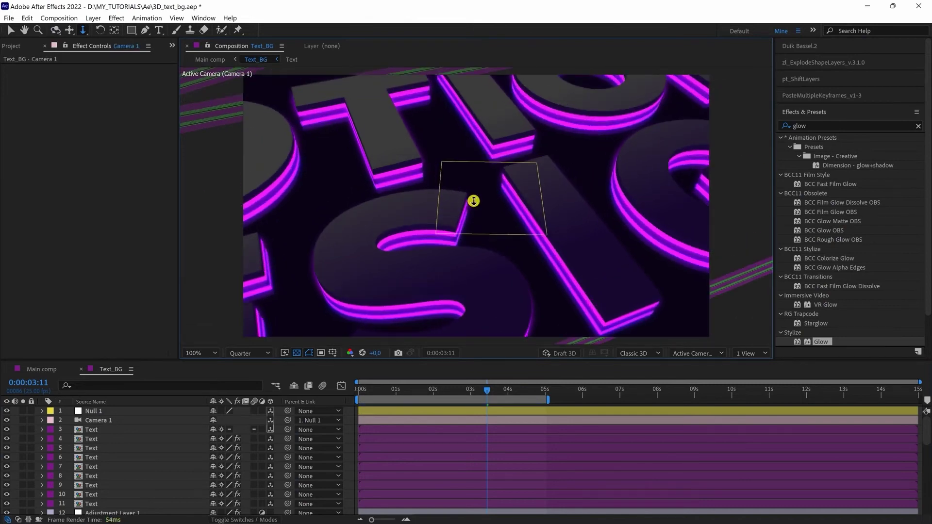
key("c")
left_click_drag(471, 191, 482, 196)
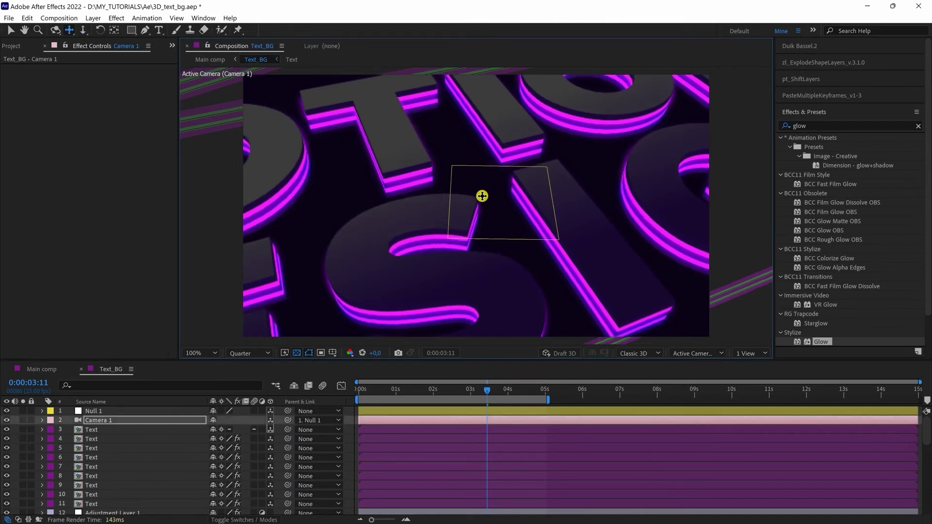
- Back in Main comp, add a new adjustment layer above Text_BG
left_click(42, 369)
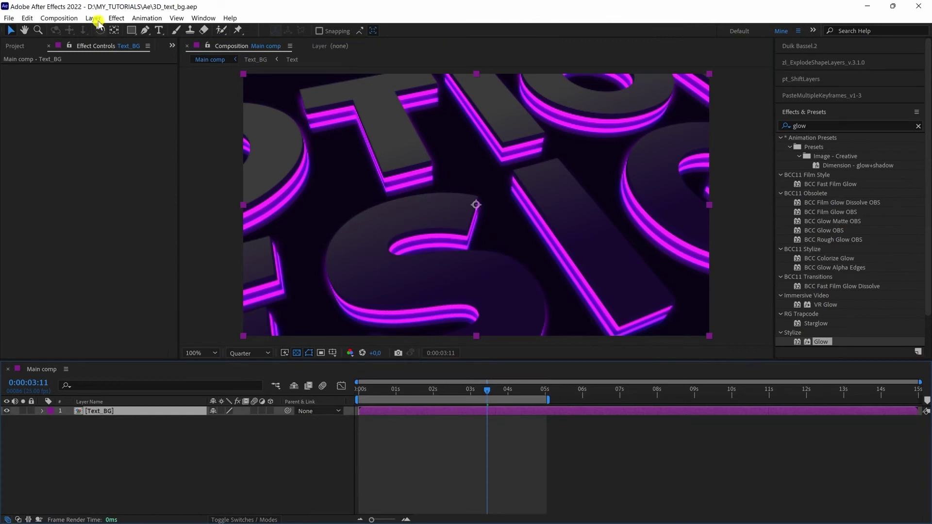
left_click(94, 18)
mouse_move(108, 29)
left_click(282, 100)
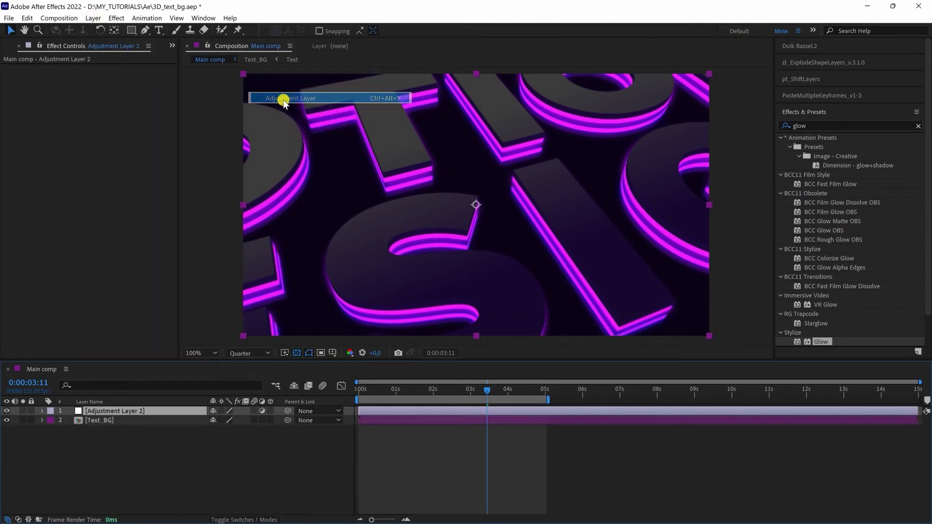
- Apply Noise to Adjustment Layer 2 at 12% amount with Use Color Noise turned off
left_click(810, 125)
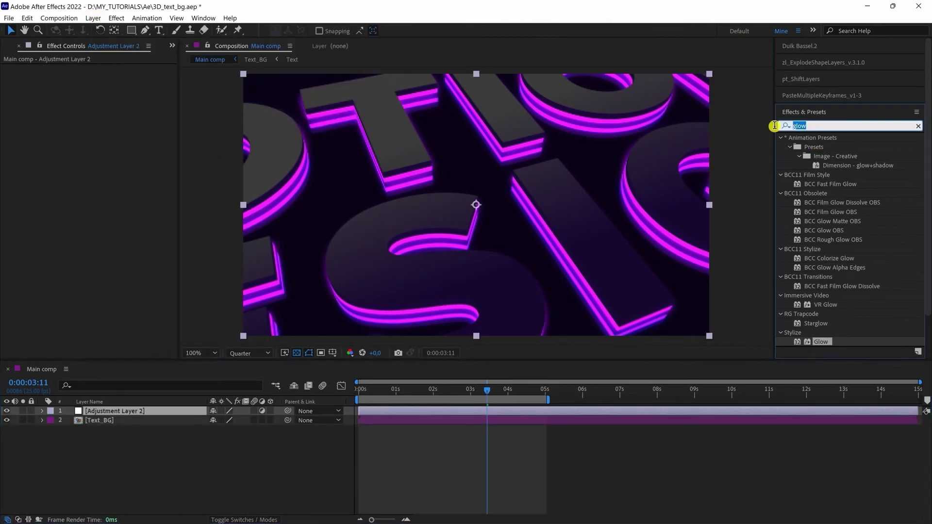
type("noise")
left_click(819, 292)
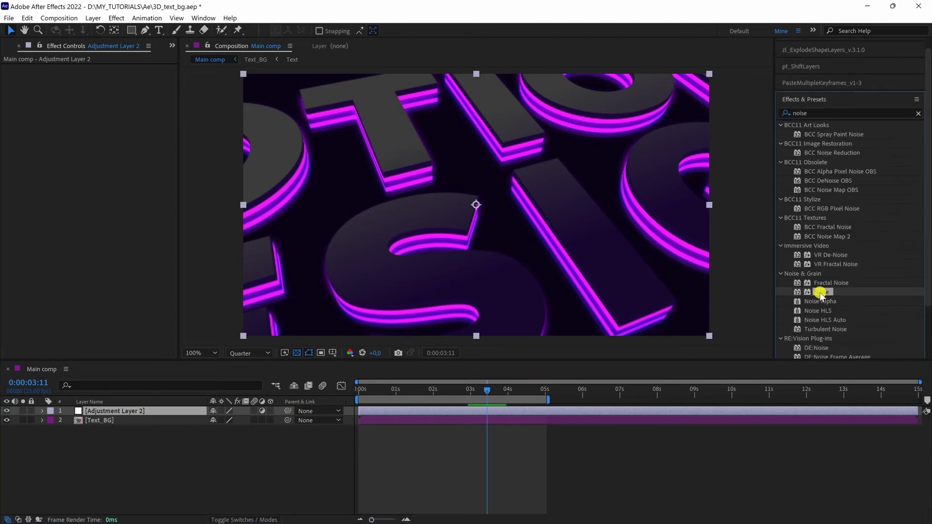
mouse_move(823, 295)
left_mouse_down()
mouse_move(156, 386)
mouse_move(137, 410)
left_mouse_up()
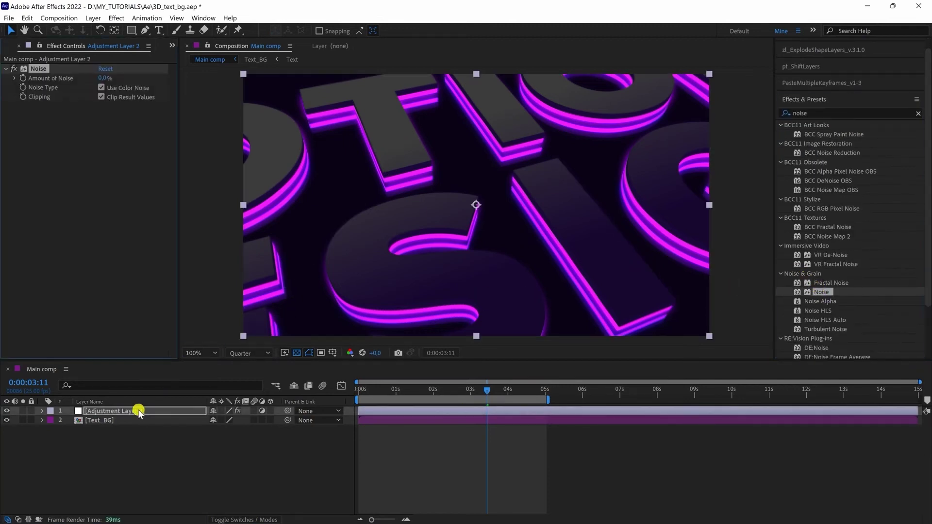
type("12")
key("Return")
left_click(100, 88)
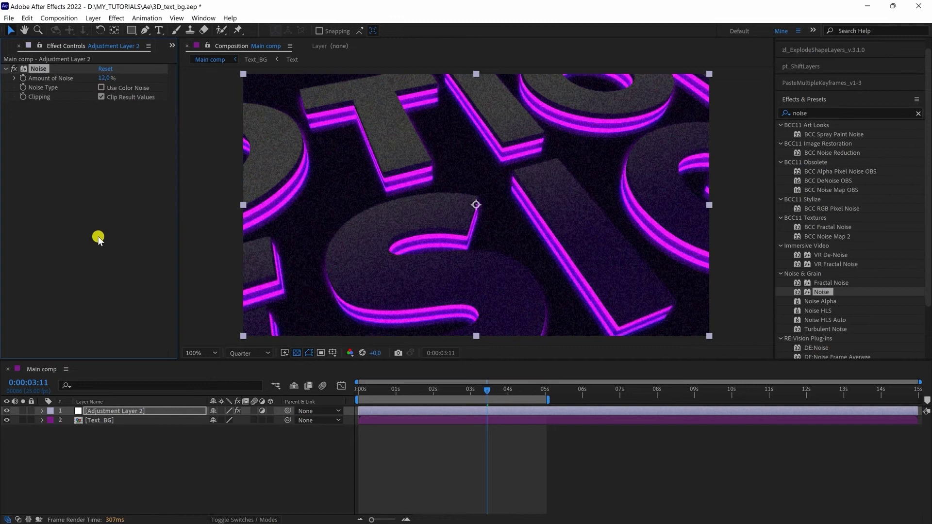
- Set the viewer resolution to Full and move the playhead back to the first frame
left_click(249, 354)
left_click(246, 379)
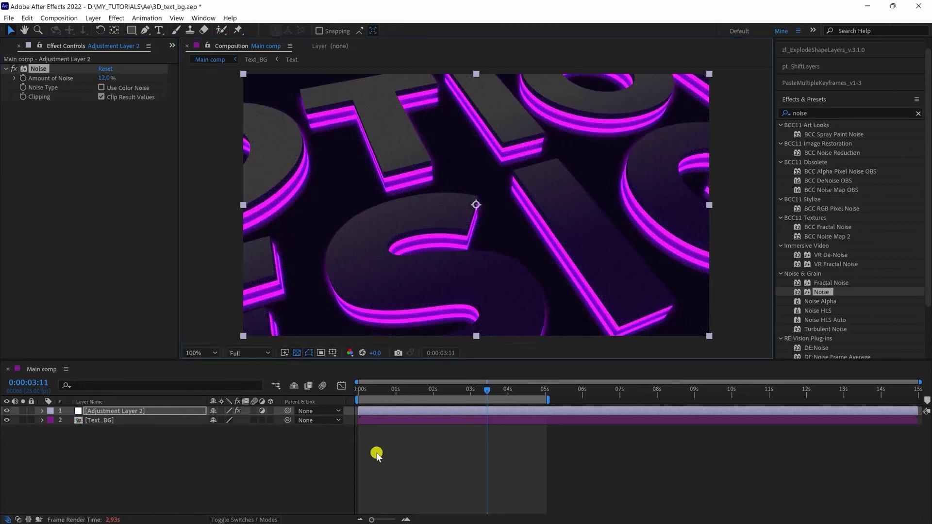
left_click_drag(376, 386, 358, 387)
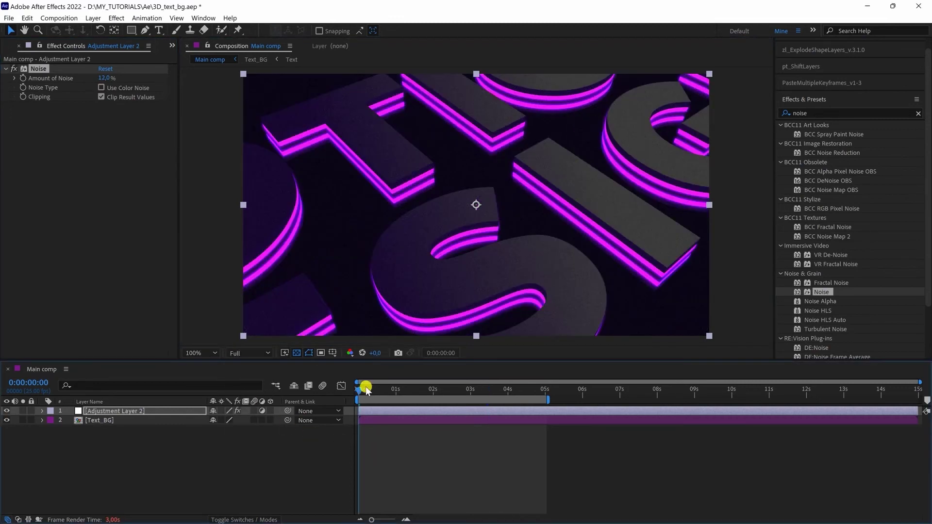
left_click(125, 415)
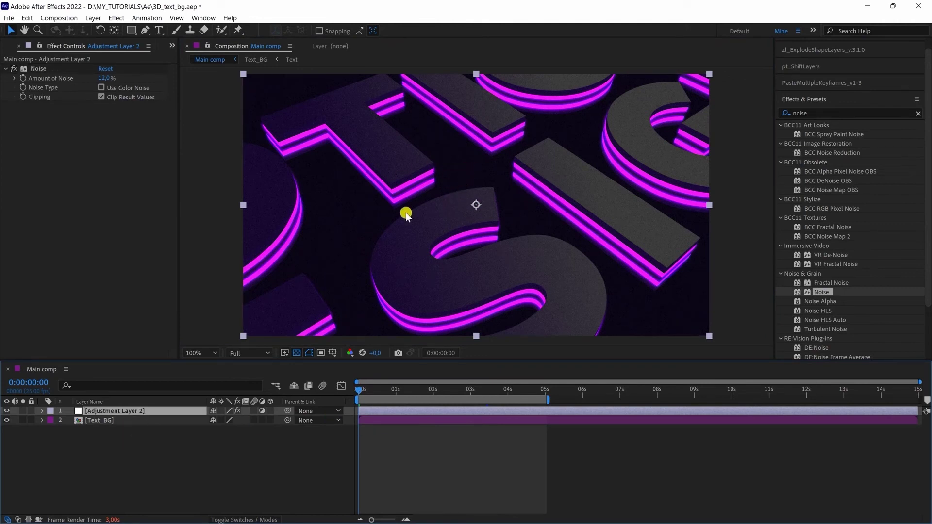
left_click(158, 29)
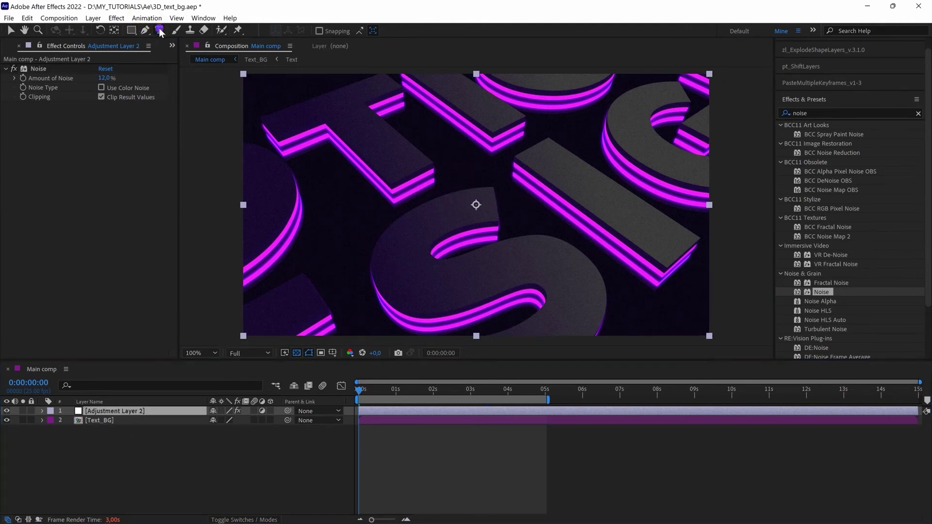
- Create a text layer reading 'Motion design' in the composition
left_click(449, 190)
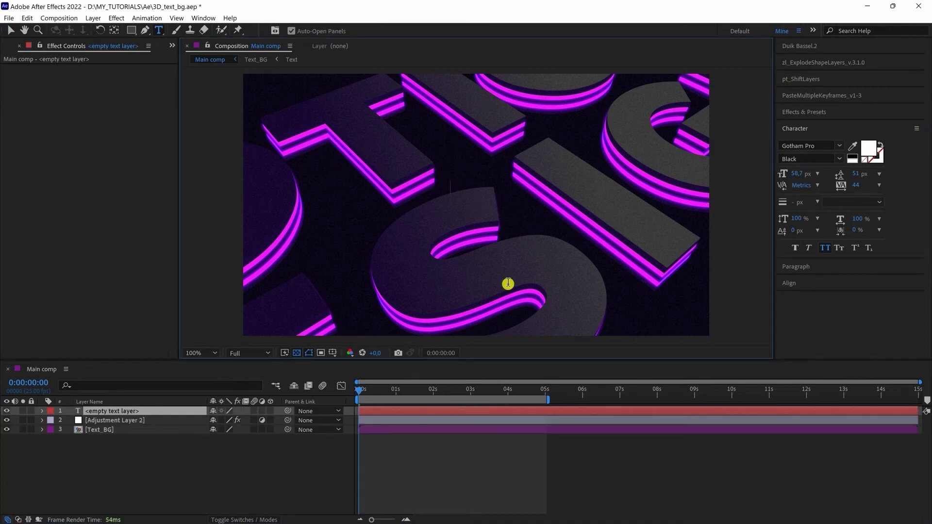
type("Motion design")
key("Escape")
key("v")
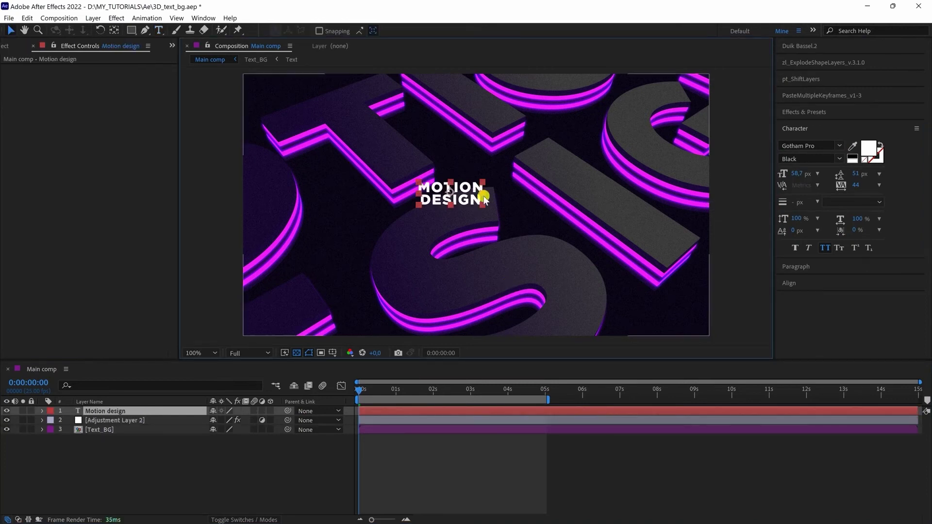
- Centre the title horizontally and vertically, scale it up about 2.5 times, and save the project
left_click(796, 280)
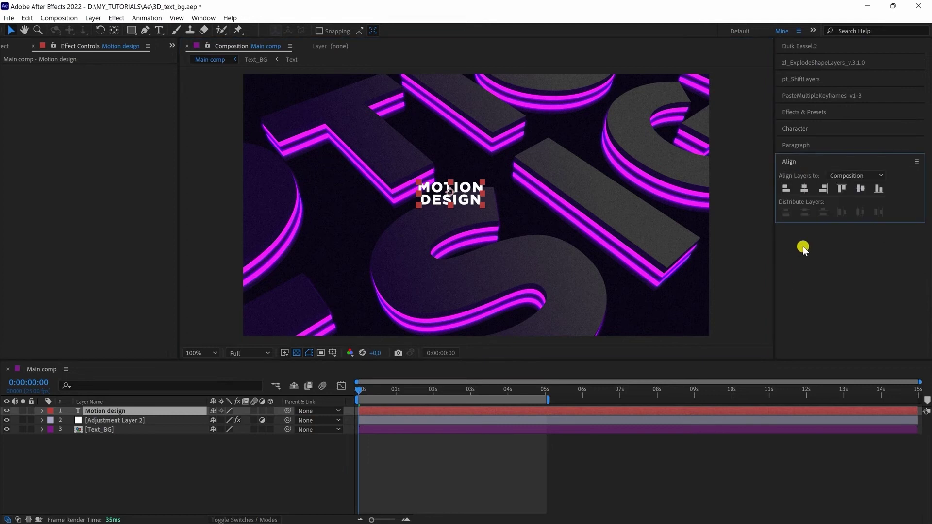
left_click(804, 188)
left_click(862, 188)
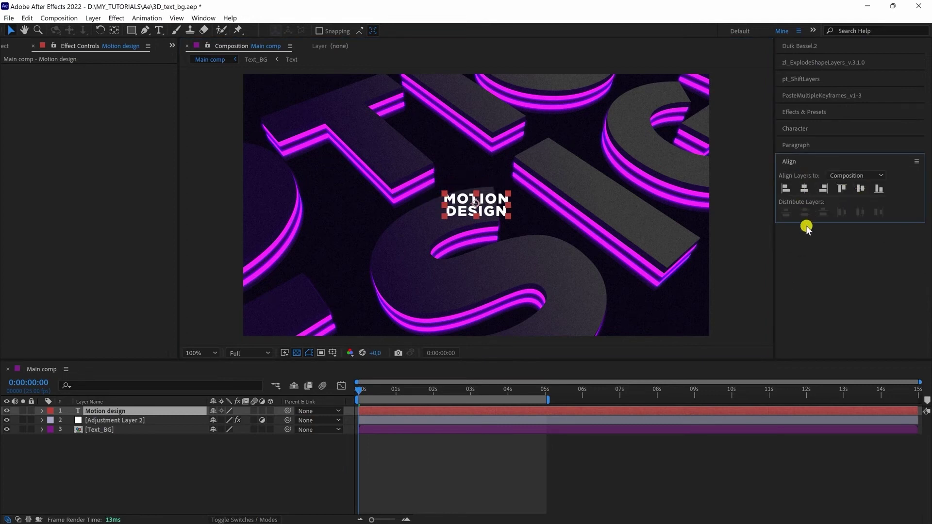
left_click(799, 162)
left_click_drag(508, 193, 558, 178)
key("ctrl+s")
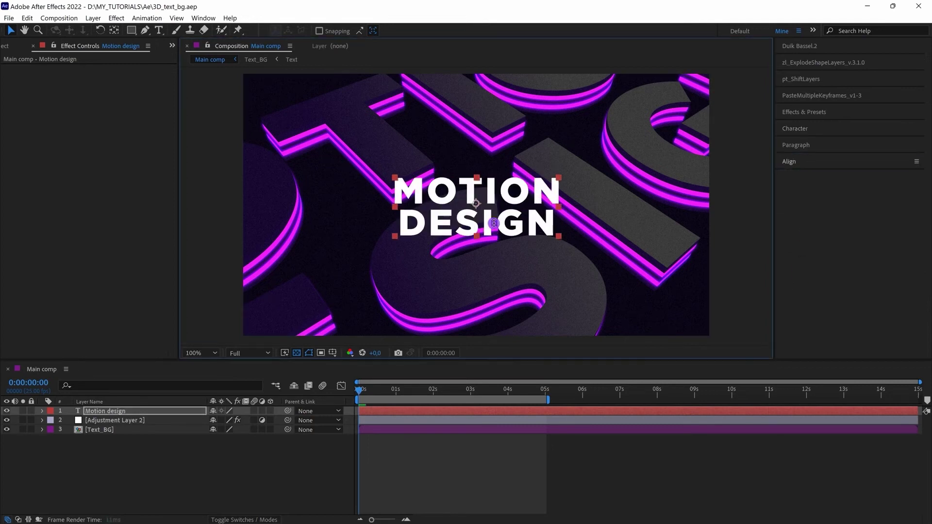
- Increase the tracking on the word DESIGN so it matches MOTION's width
double_click(493, 223)
double_click(494, 224)
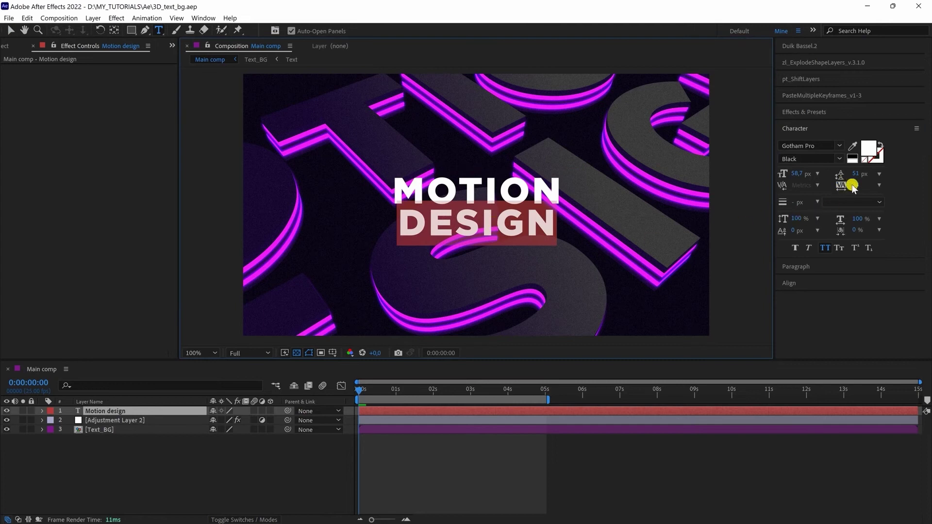
left_click_drag(855, 185, 888, 185)
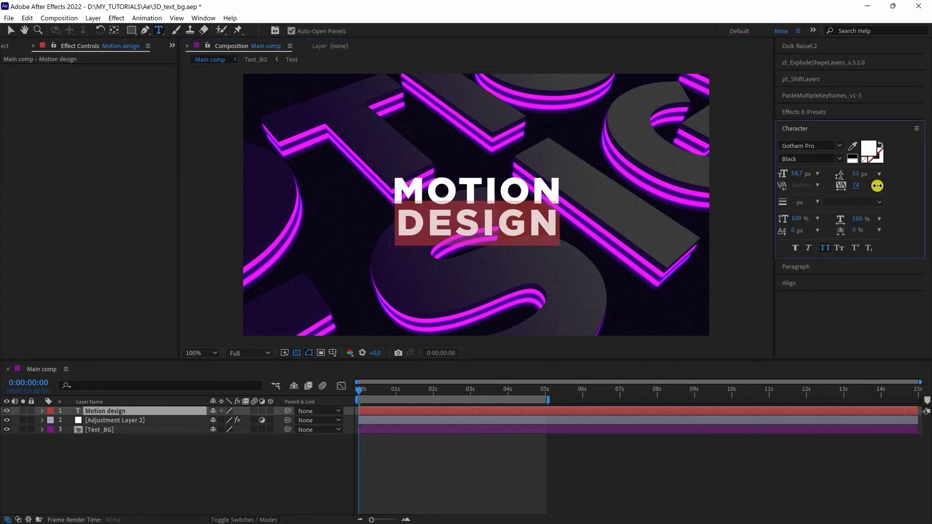
left_click(166, 410)
key("v")
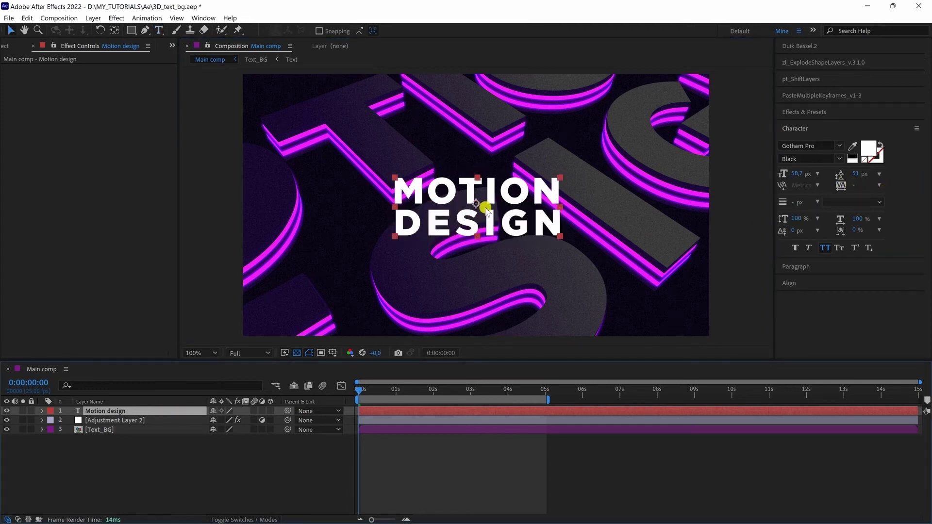
left_click(818, 113)
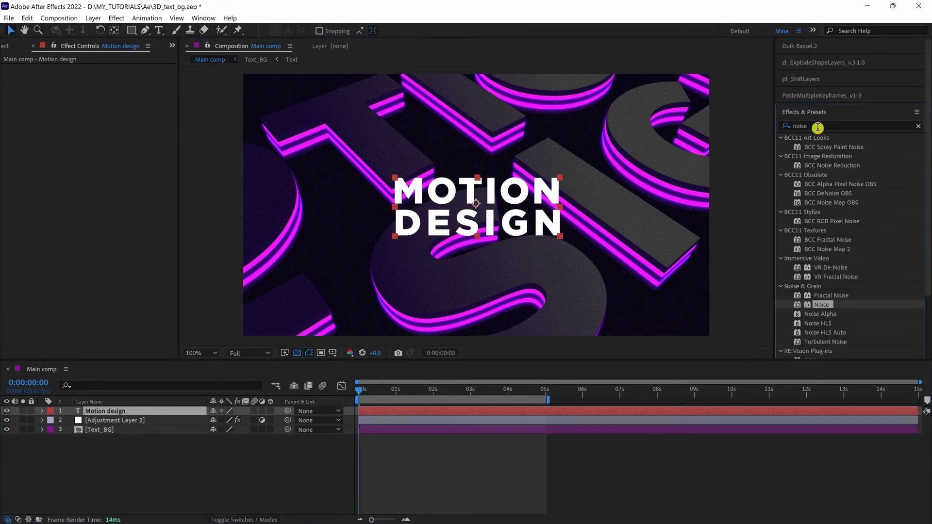
- Apply a Transform effect to the Motion design text layer with Skew set to -8
left_click(817, 126)
type("tran")
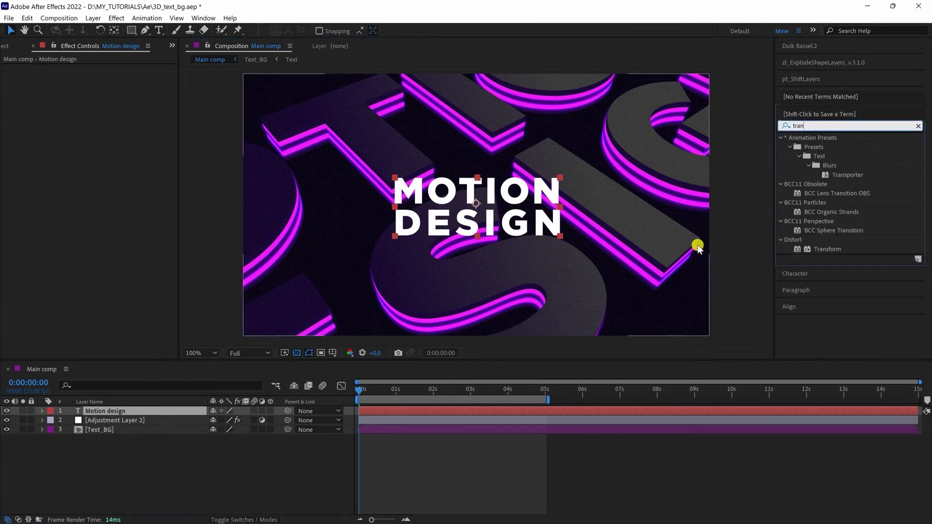
type("s")
left_click_drag(827, 230, 453, 208)
left_click(102, 124)
type("8")
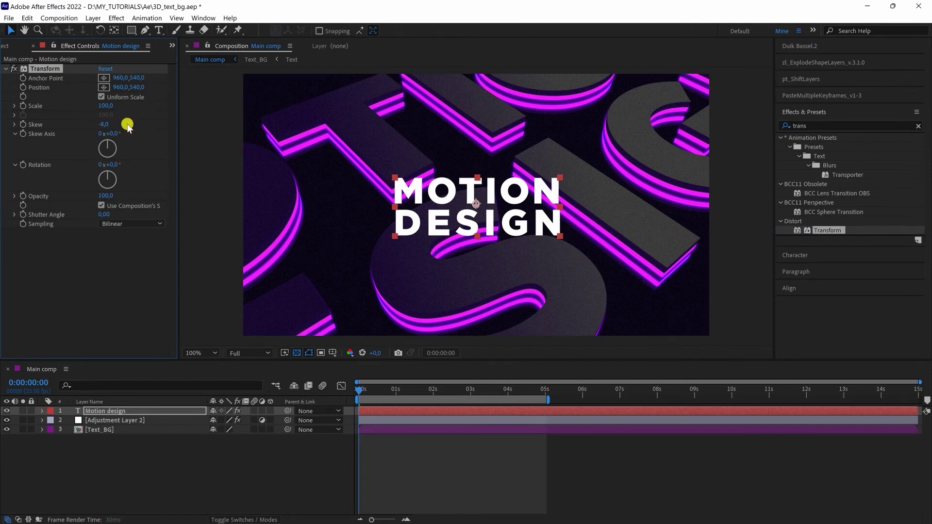
key("Return")
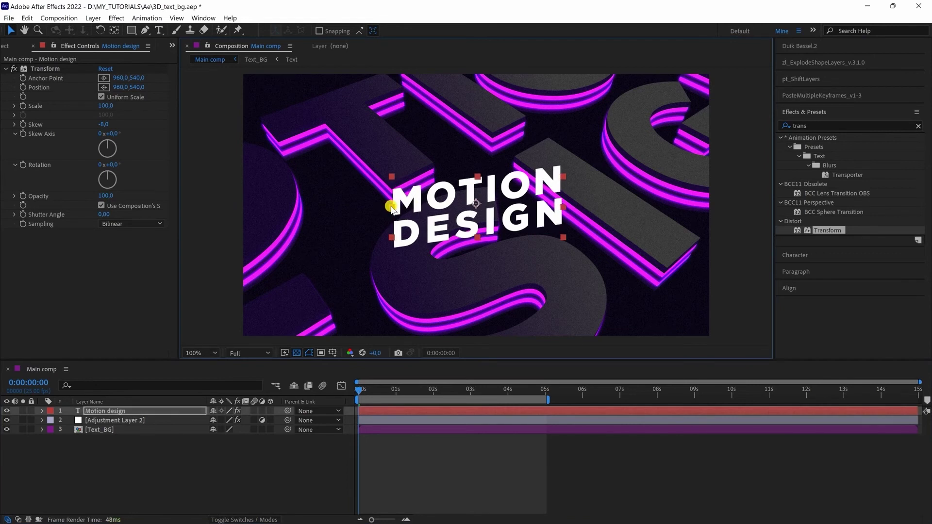
left_click(120, 413)
left_click(117, 412)
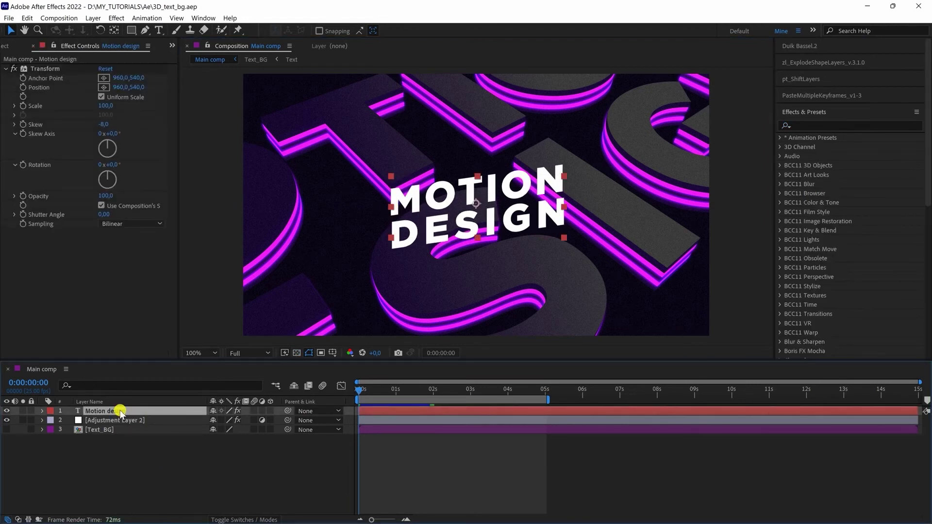
left_click(94, 18)
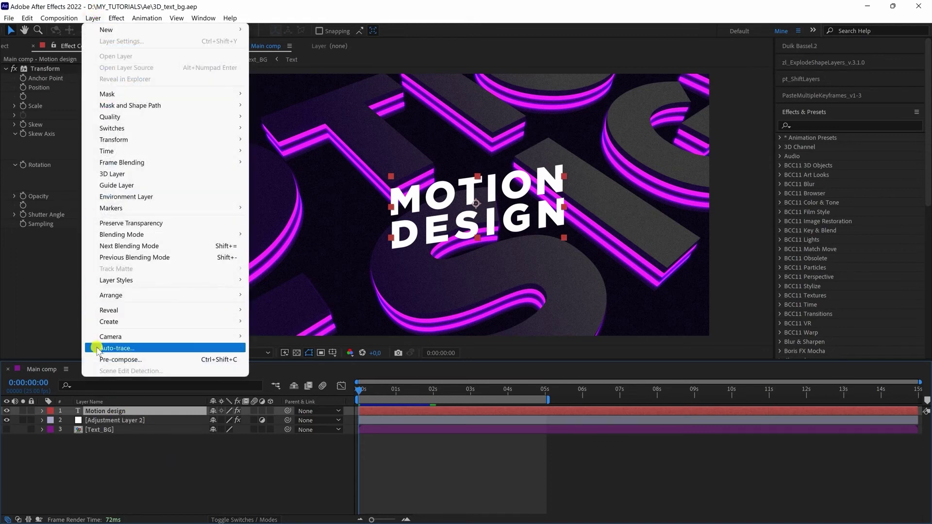
- Pre-compose the Motion design text layer into a new composition named Title
left_click(92, 346)
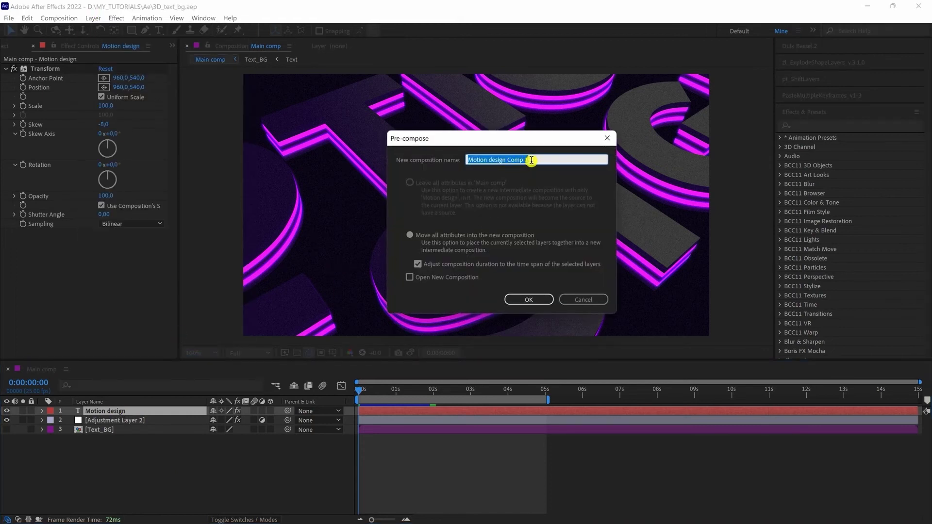
type("Title")
left_click(533, 299)
- Inside the Title precomp, delete the text's Transform effect to remove the skew
double_click(145, 412)
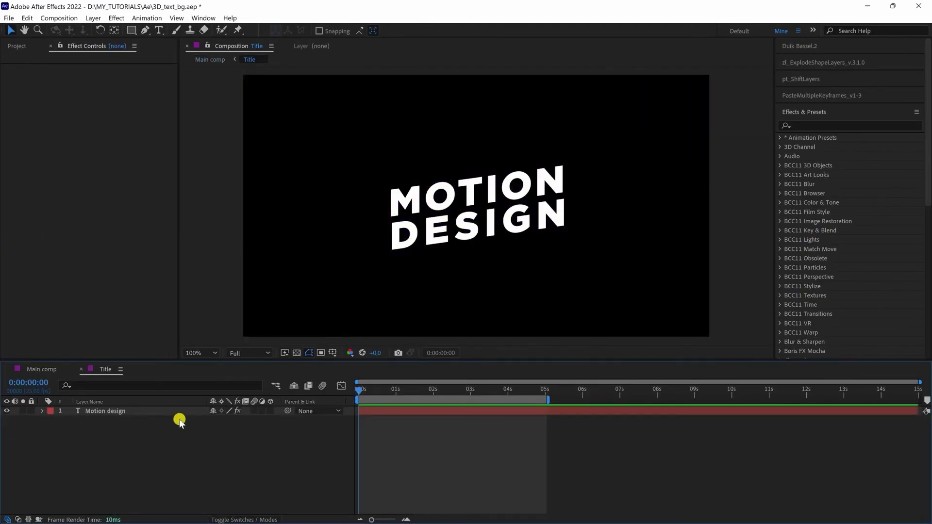
left_click(125, 411)
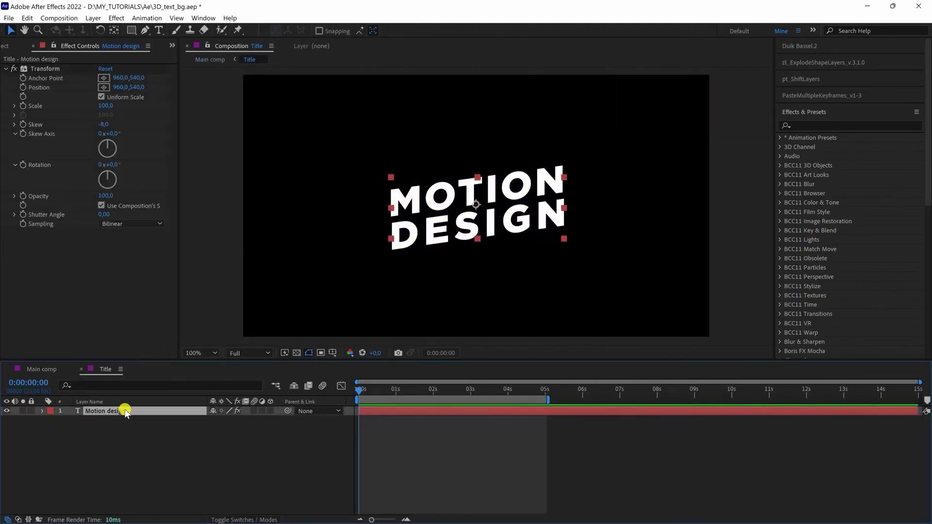
left_click(42, 69)
key("Delete")
left_click(123, 440)
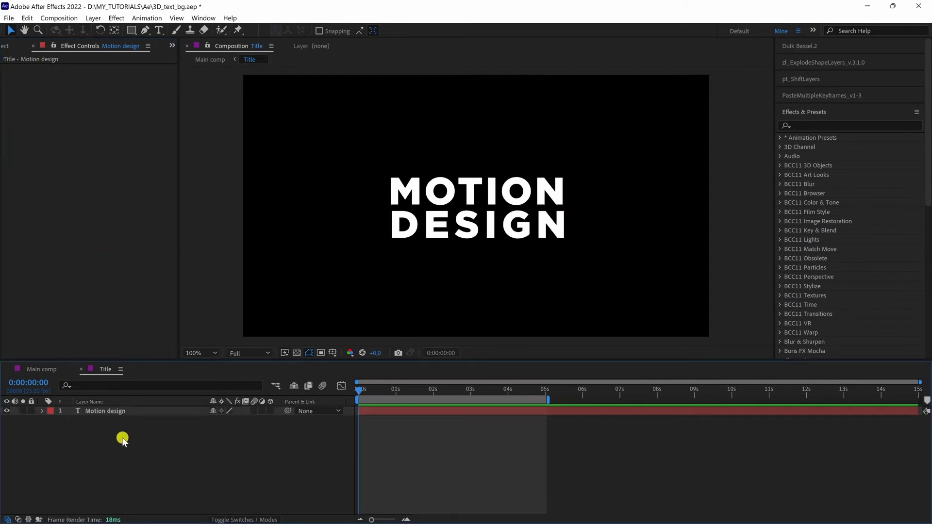
- Draw a white rectangle covering MOTION and rename the shape layer 'matte'
left_click(131, 31)
left_click_drag(384, 173, 534, 206)
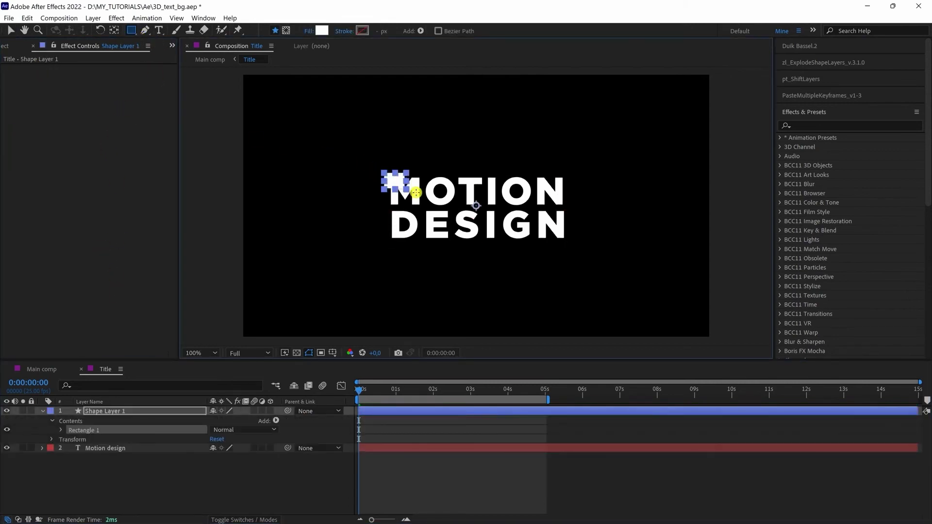
left_click_drag(534, 205, 569, 208)
left_click(133, 410)
key("Return")
type("matte")
key("Return")
key("u")
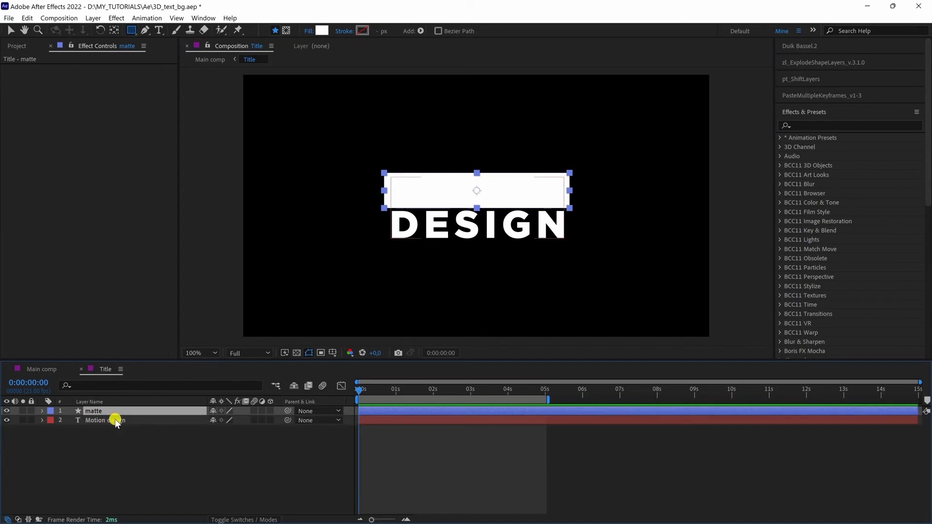
- Set a Position keyframe on the Motion design text at 1:05
left_click(120, 420)
key("ctrl+shift+Right")
key("ctrl+shift+Right")
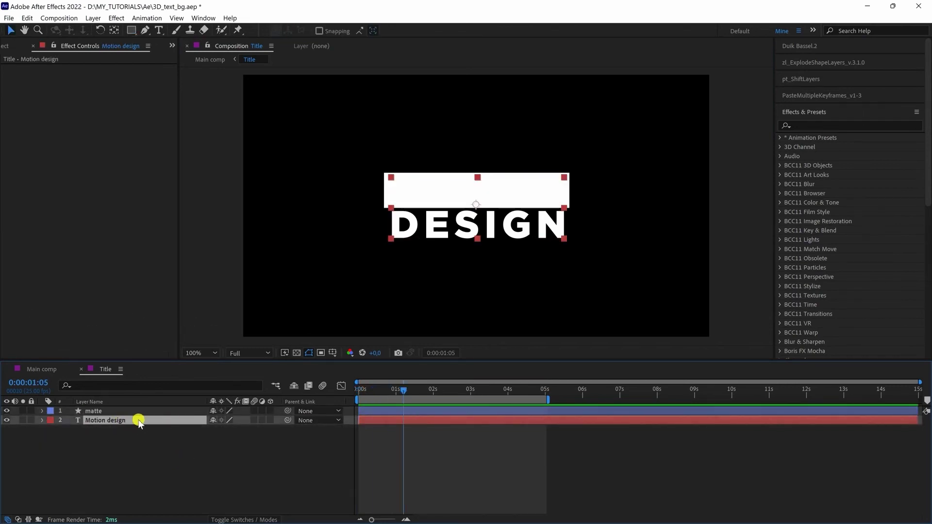
key("p")
left_click(70, 430)
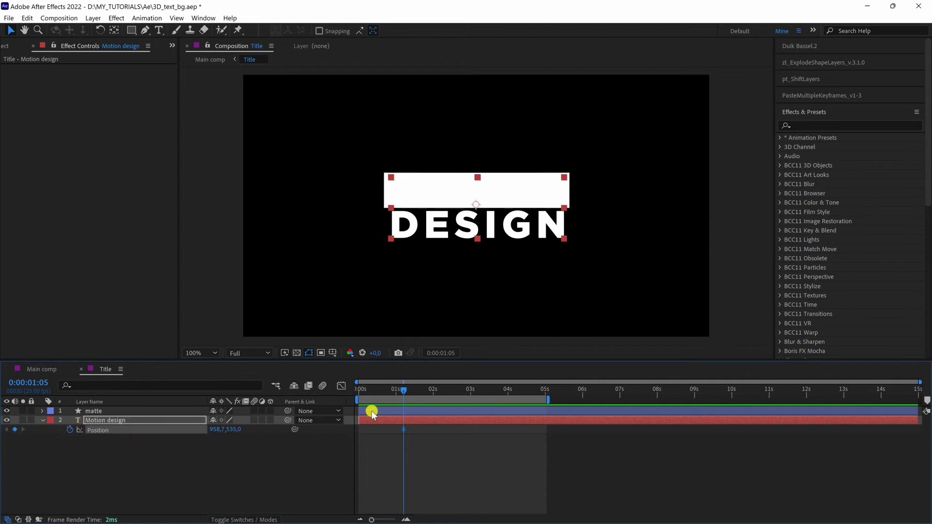
- At the first frame, move the text down below the rectangle and Easy Ease both Position keyframes
left_click_drag(393, 396, 332, 396)
left_click_drag(432, 224, 429, 257)
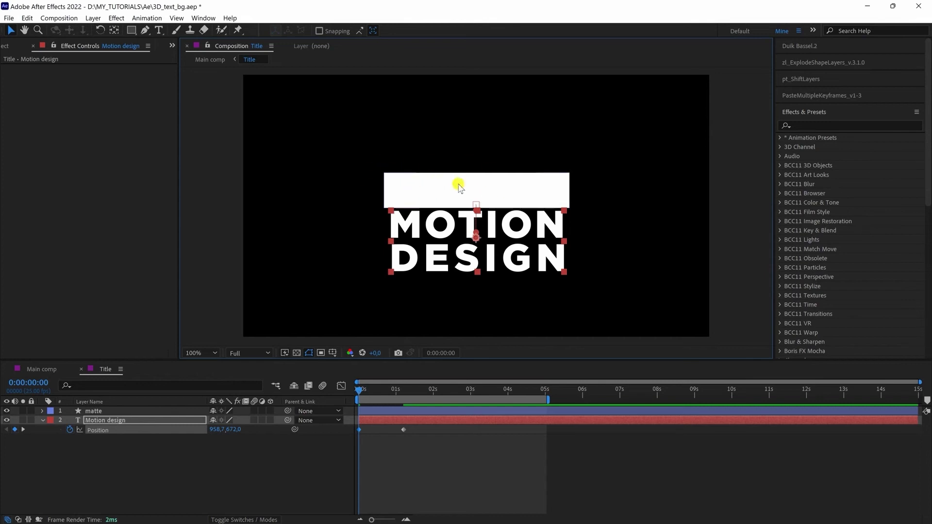
left_click_drag(415, 431, 336, 437)
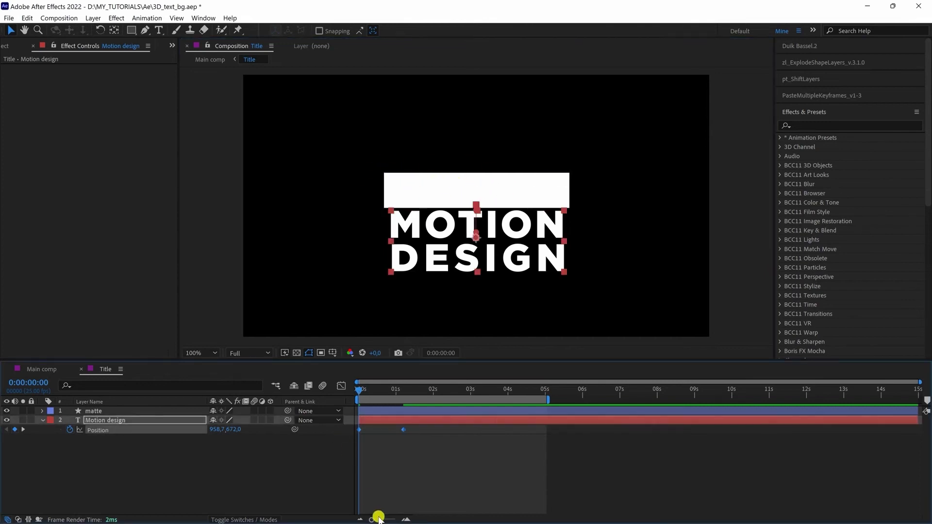
key("F9")
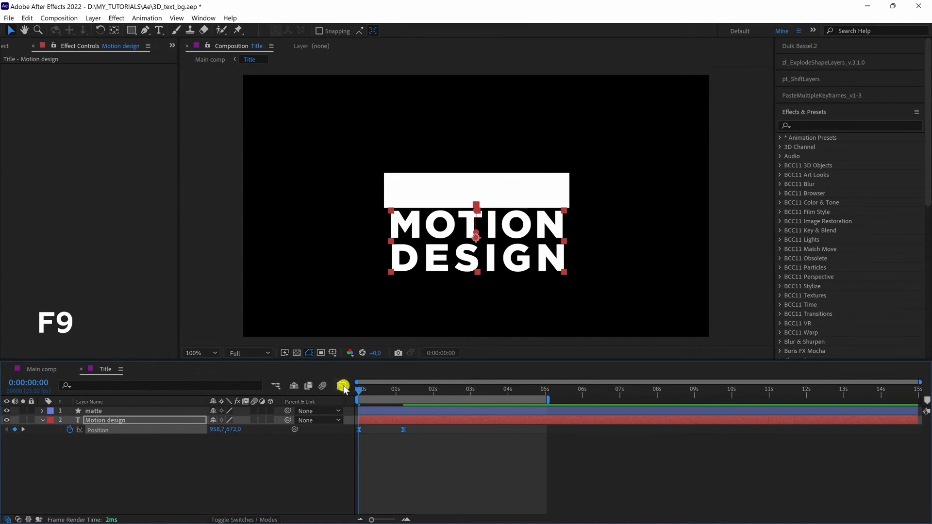
- In the Graph Editor's speed graph, pull the final keyframe's influence to start fast and ease in
left_click(342, 386)
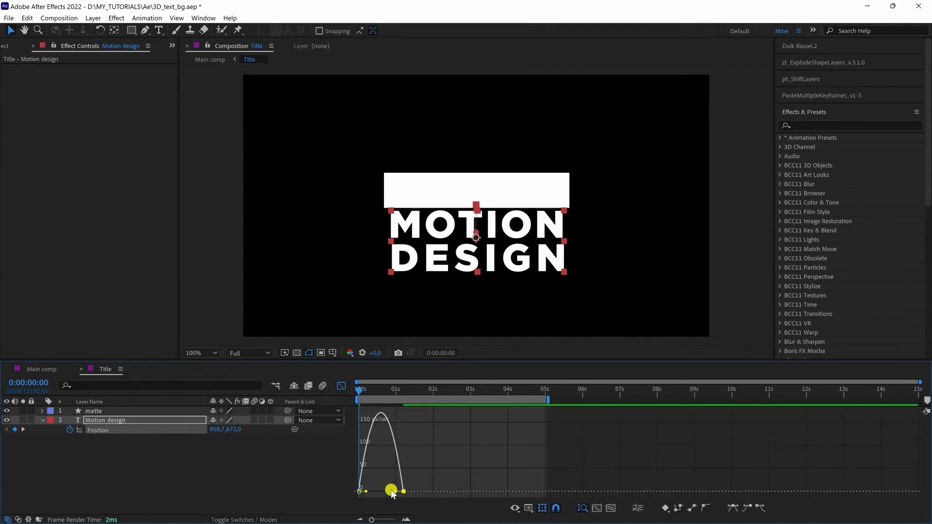
left_click_drag(396, 493, 368, 479)
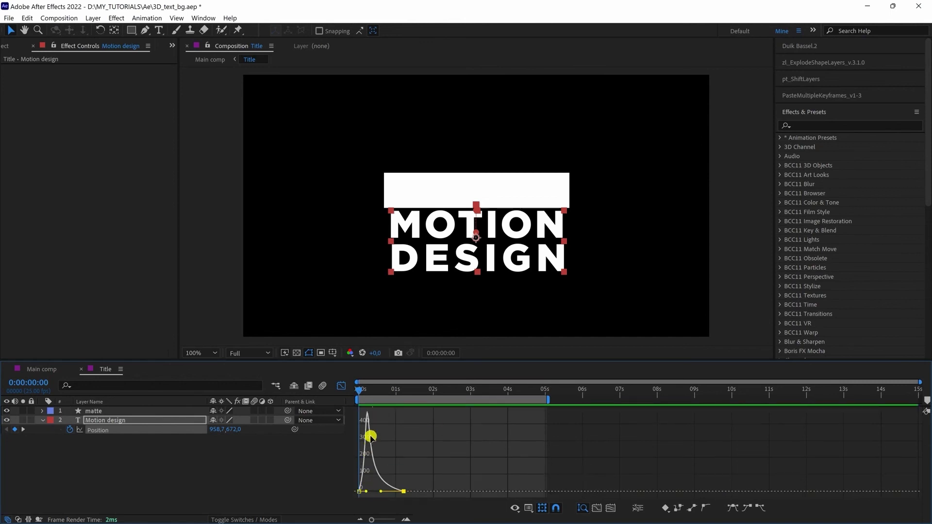
left_click(529, 508)
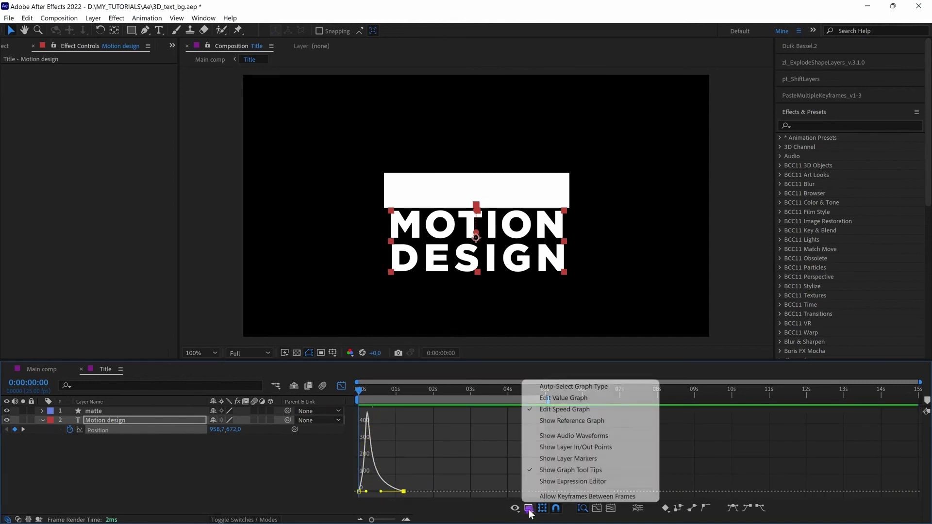
left_click(568, 409)
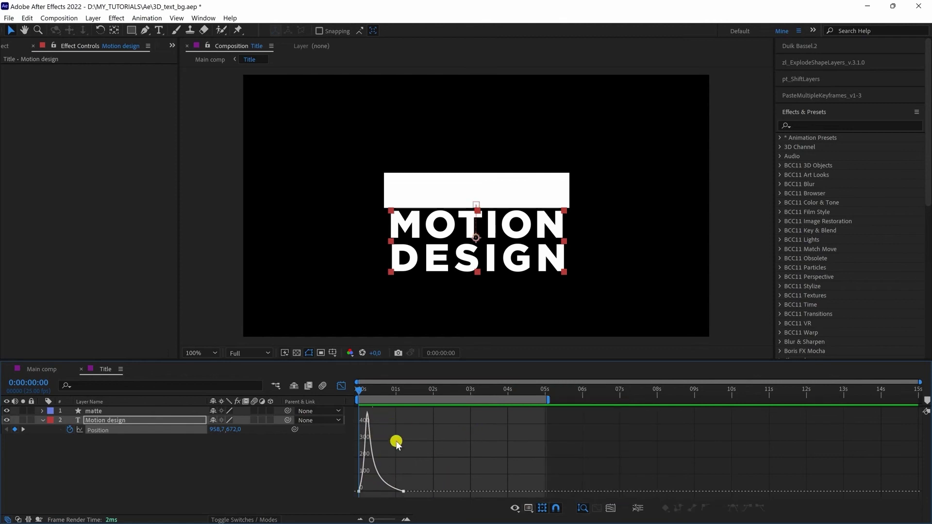
left_click(342, 386)
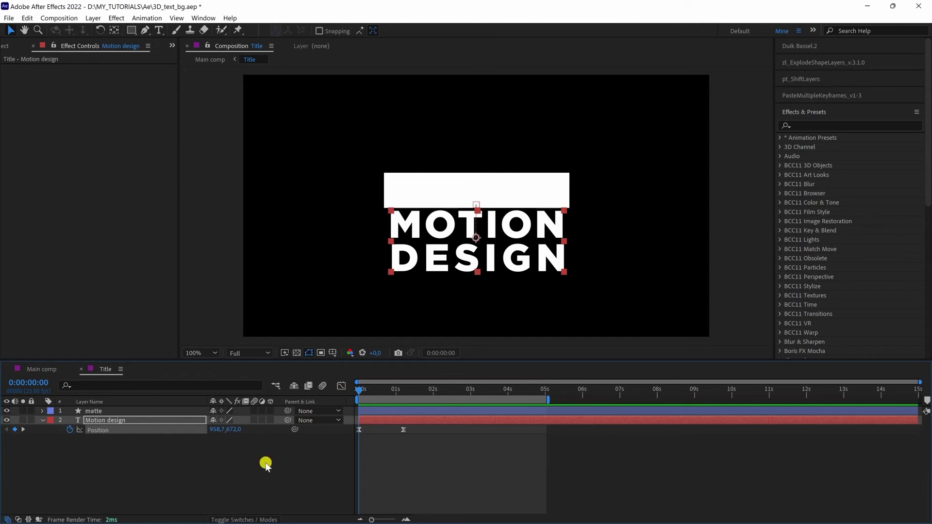
- Set the Motion design layer's track matte to Alpha Matte 'matte' and scrub to check the MOTION reveal
left_click(248, 519)
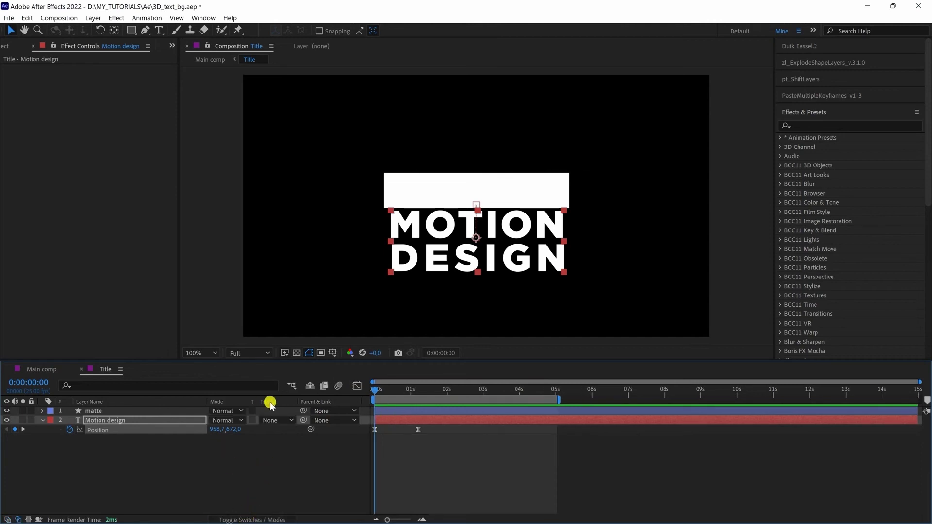
left_click(277, 420)
left_click(286, 443)
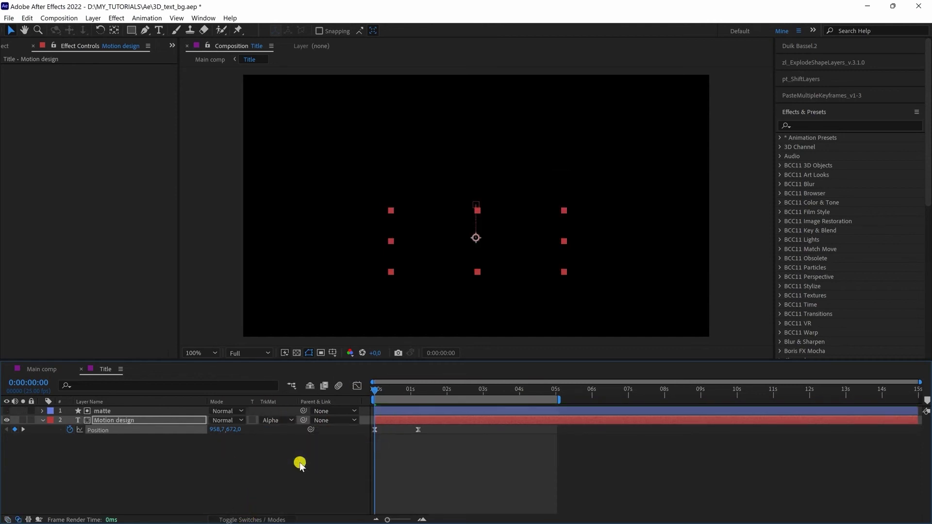
left_click_drag(372, 393, 412, 398)
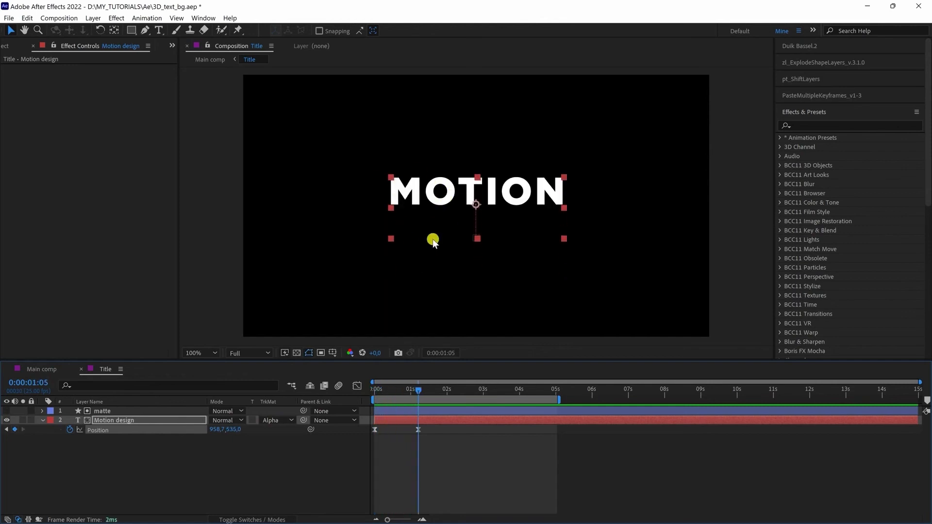
- Duplicate the matte and Motion design layers, then select matte 2
left_click(102, 411)
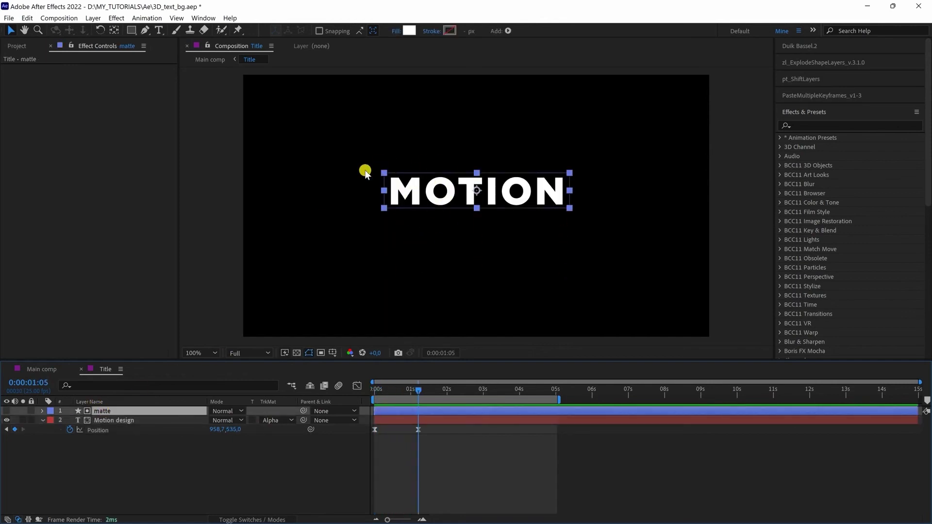
left_click(119, 420, "shift")
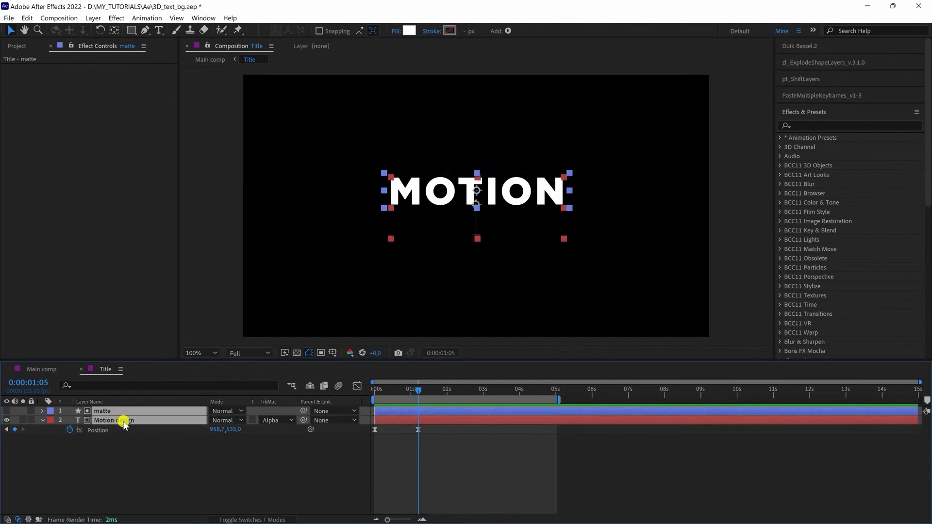
key("ctrl+d")
left_click(124, 411)
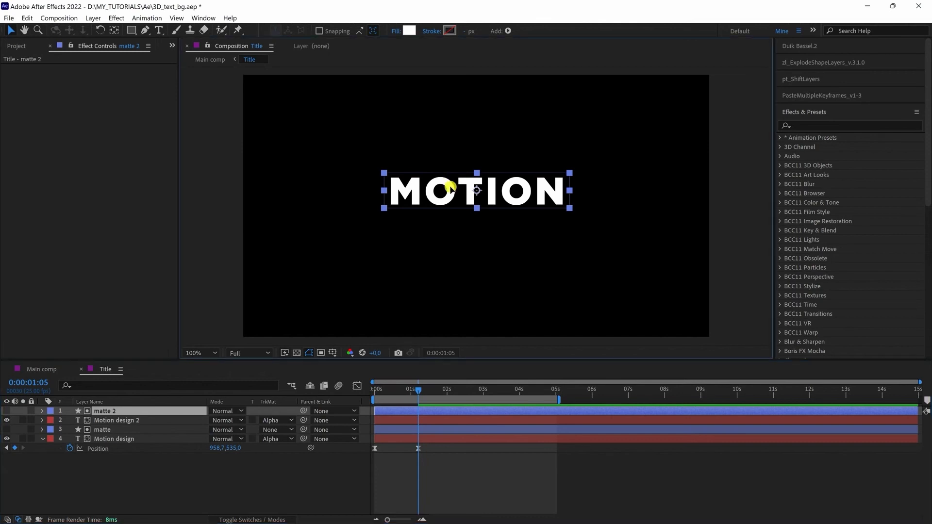
- Move matte 2 down over DESIGN and raise Motion design 2's starting Position keyframe
left_click_drag(450, 185, 447, 219)
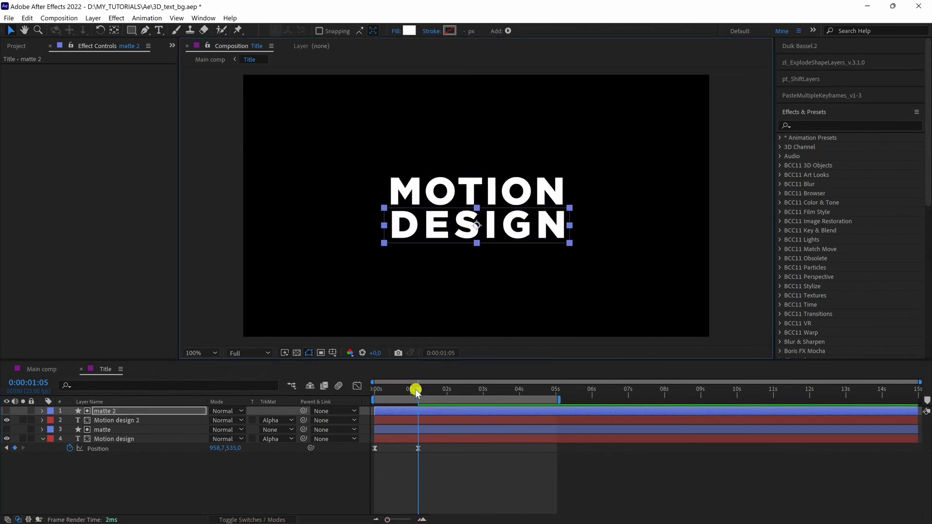
left_click(419, 420)
key("u")
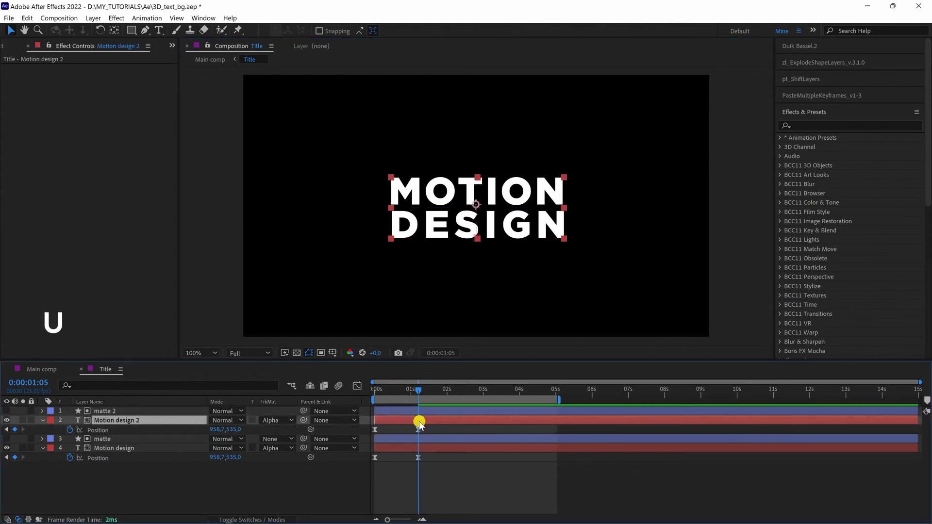
left_click_drag(419, 393, 363, 392)
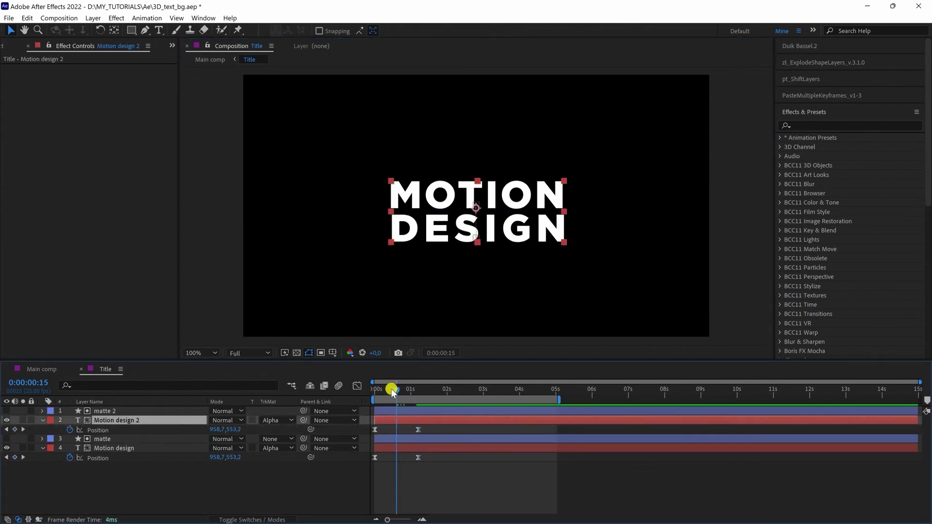
left_click(416, 230)
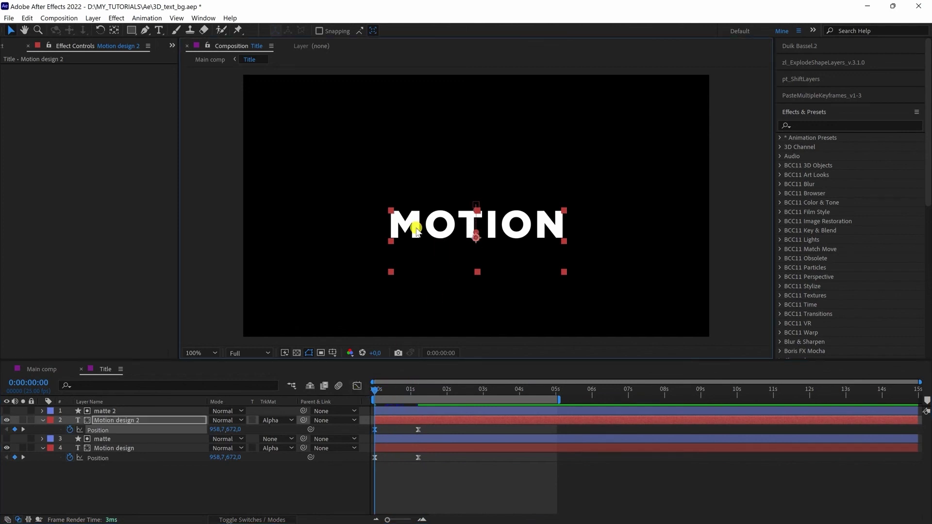
left_click_drag(417, 230, 417, 162)
- Preview the two-line title animation, then switch to the Main comp
key("space")
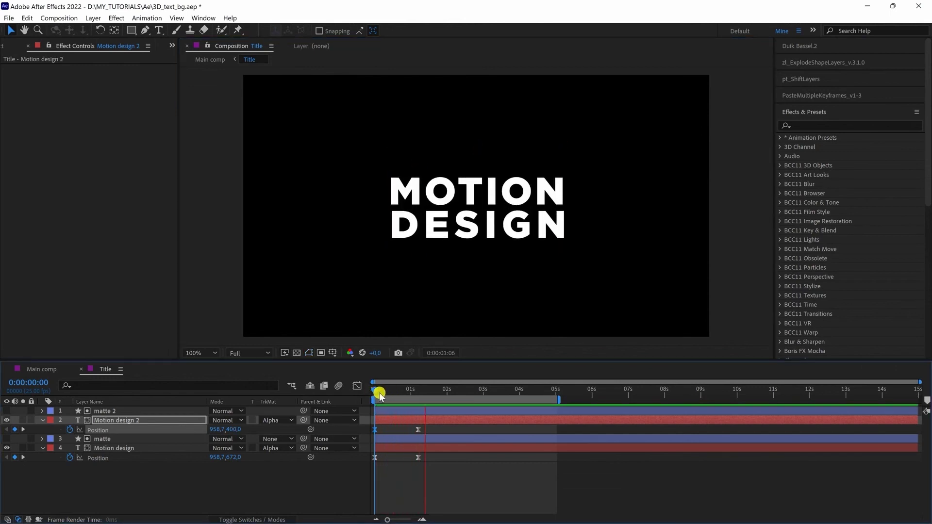
left_click(373, 393)
key("space")
left_click(436, 392)
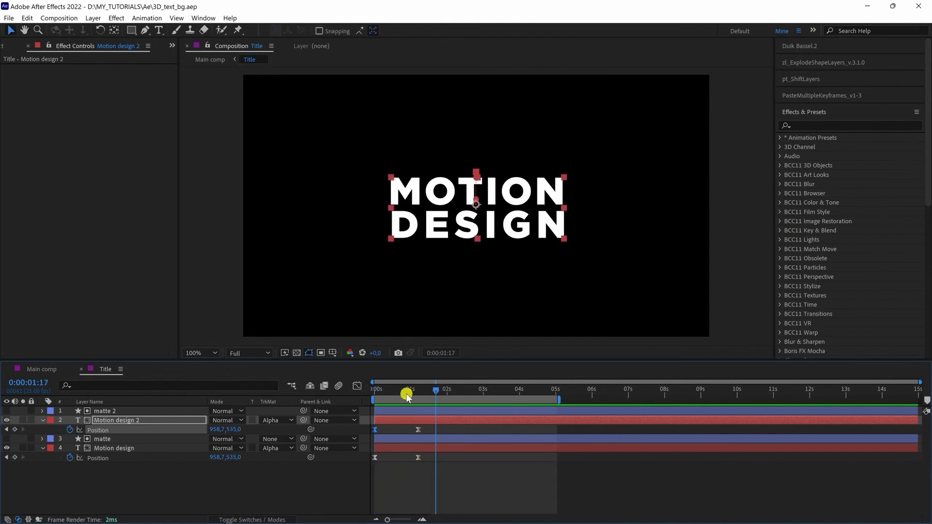
left_click(43, 369)
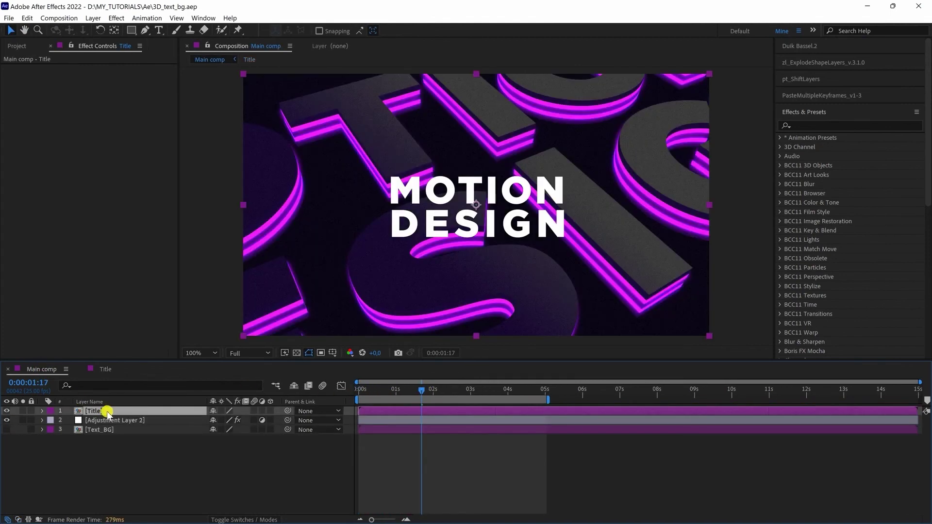
- Apply a Transform effect with Skew -8 to the Title layer and scrub to check the slant
left_click(799, 126)
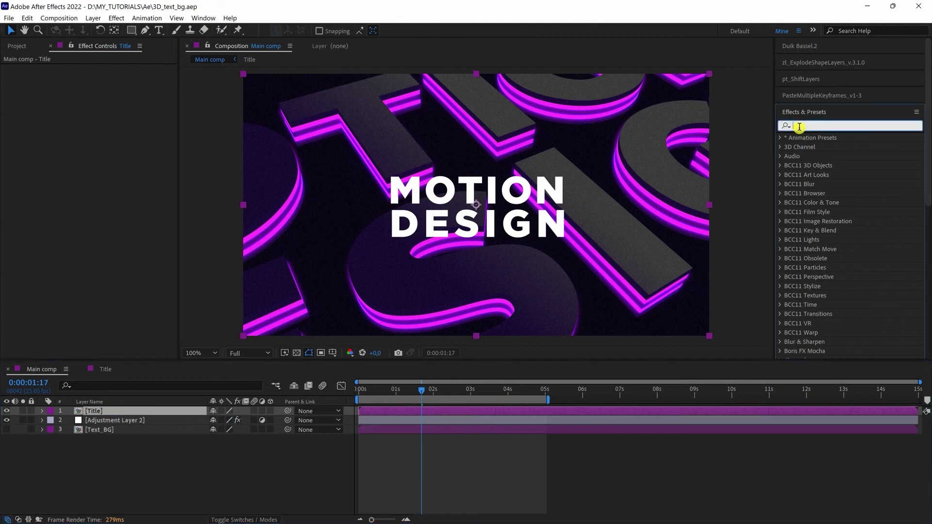
type("transfo")
left_click(828, 148)
left_click_drag(828, 148, 126, 413)
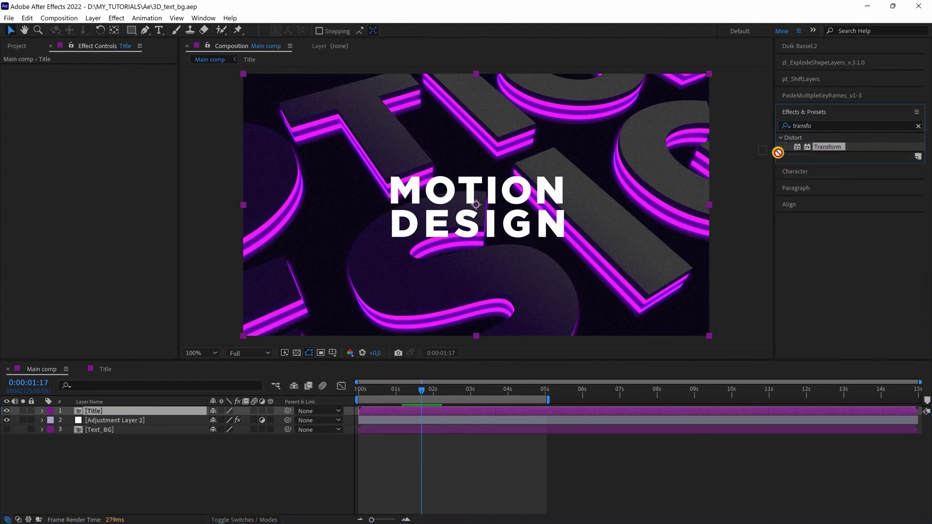
left_click(102, 124)
type("-8")
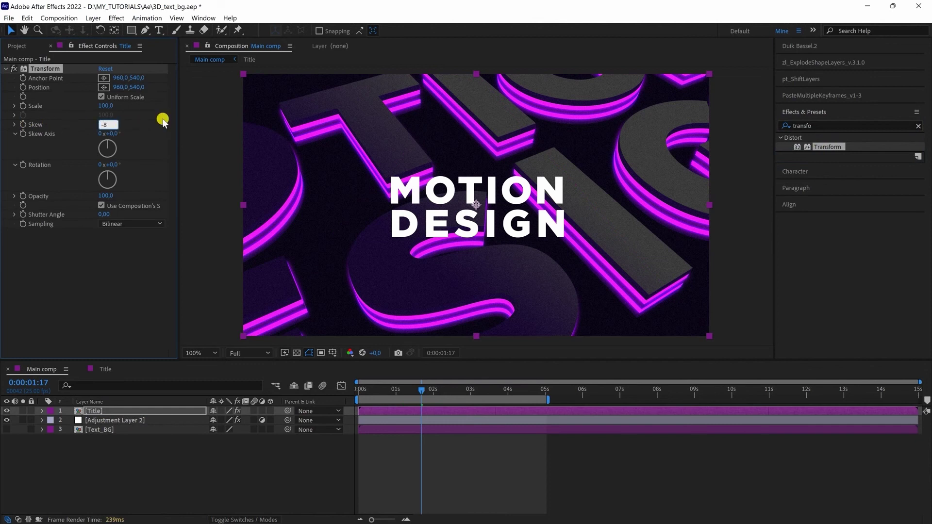
key("Return")
left_click_drag(359, 390, 405, 391)
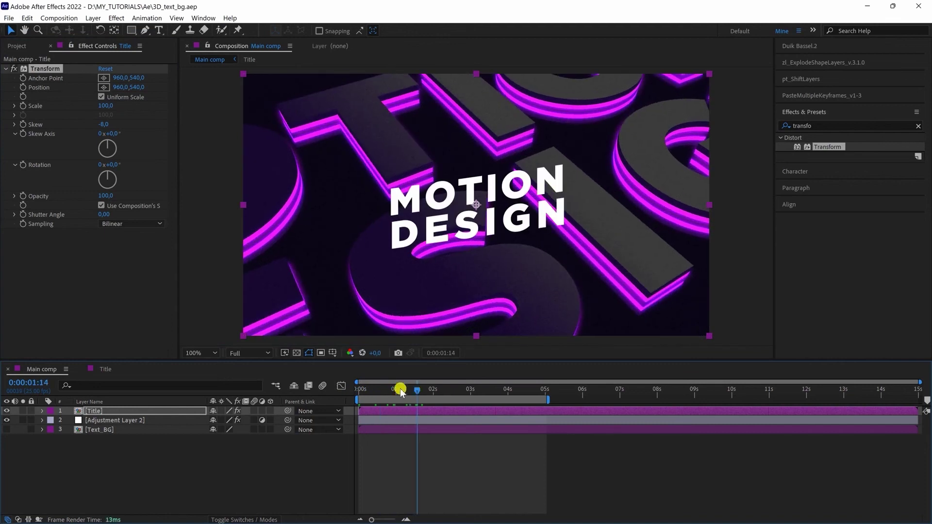
left_click(385, 126)
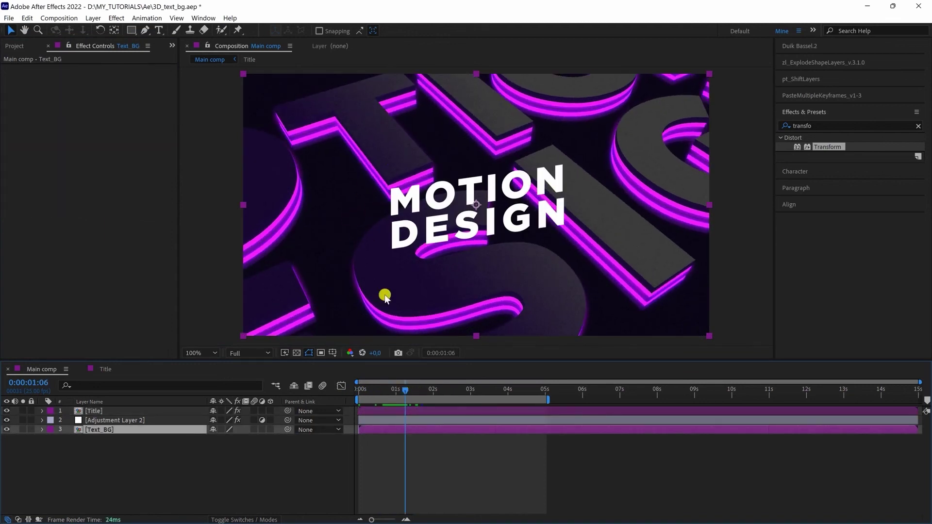
- In Text_BG, create a new solid layer named 'vegnette'
double_click(114, 430)
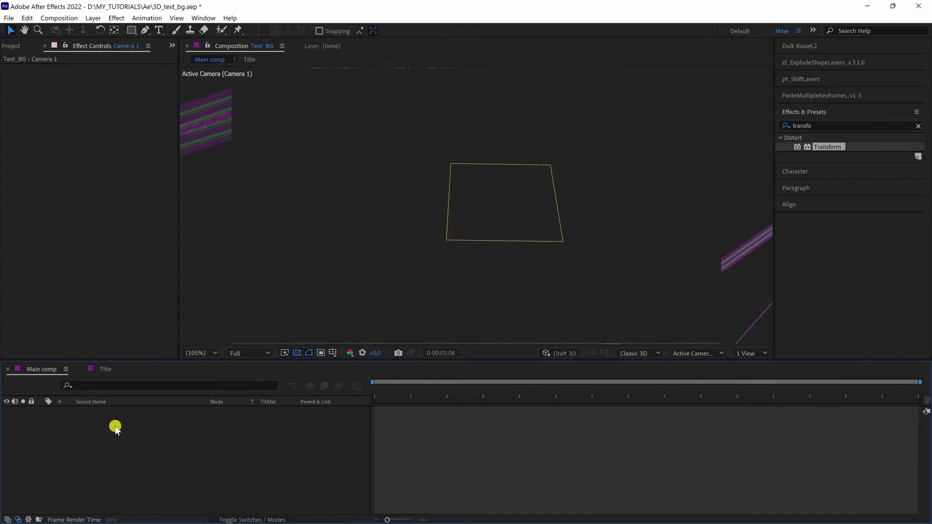
left_click(92, 17)
mouse_move(146, 29)
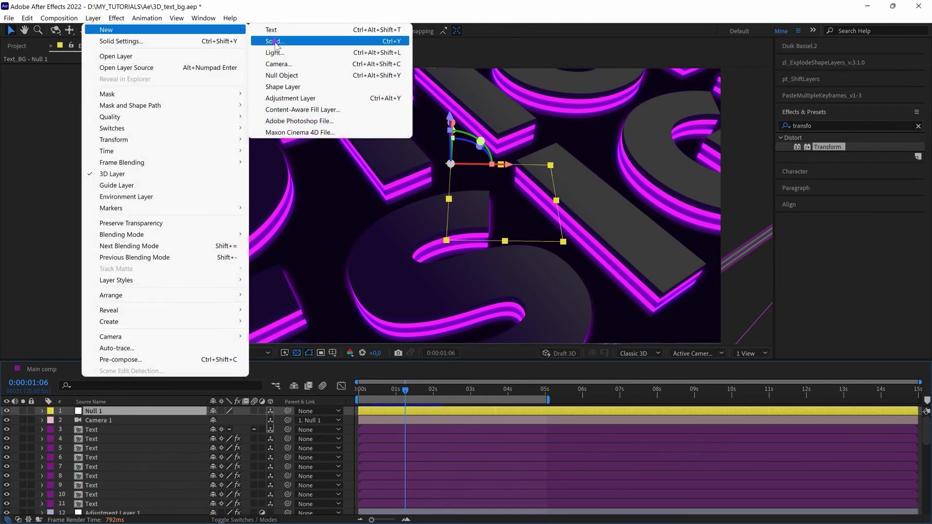
left_click(275, 42)
type("vegn")
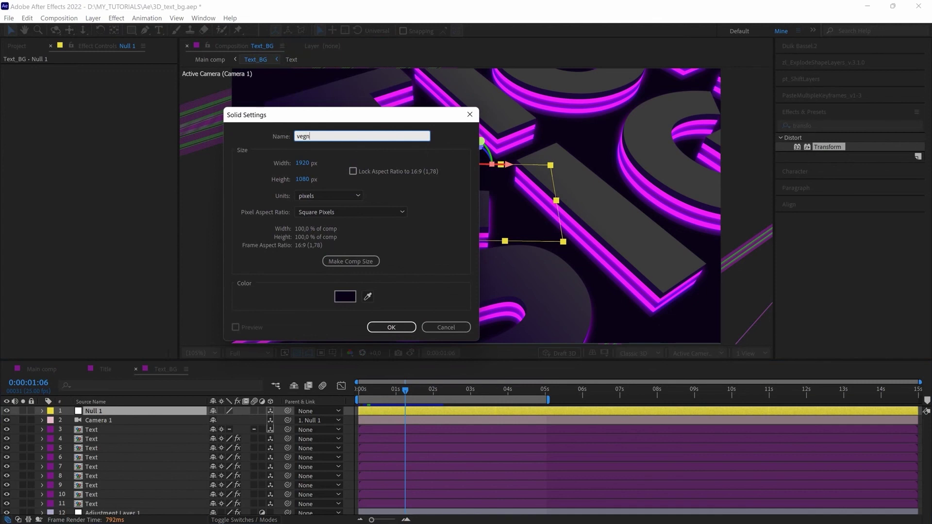
type("ette")
left_click(391, 327)
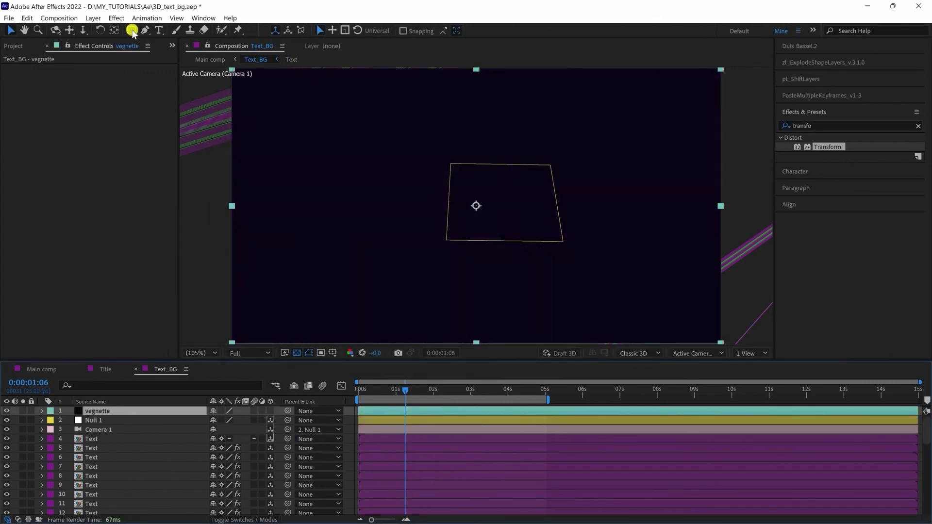
- Add a full-frame ellipse mask to vegnette, set it to Subtract with 350 feather
left_click_drag(132, 32, 197, 57)
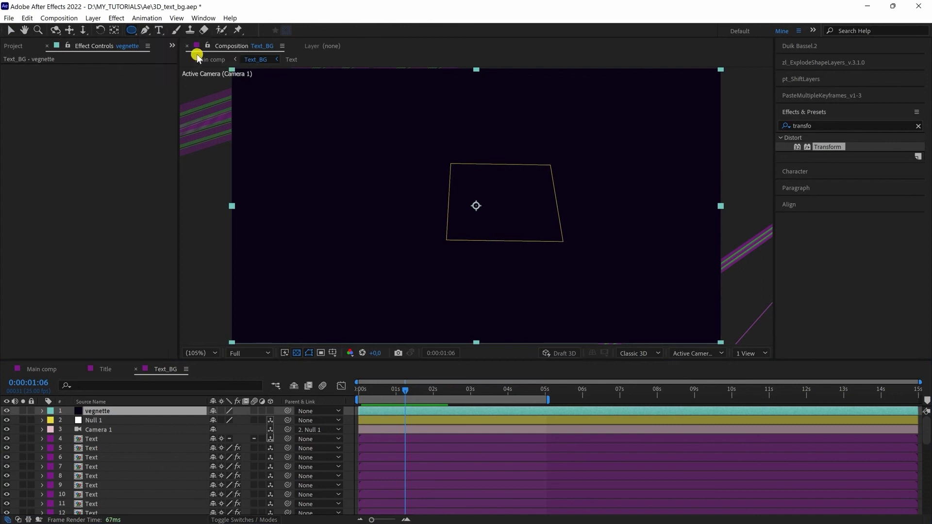
double_click(132, 32)
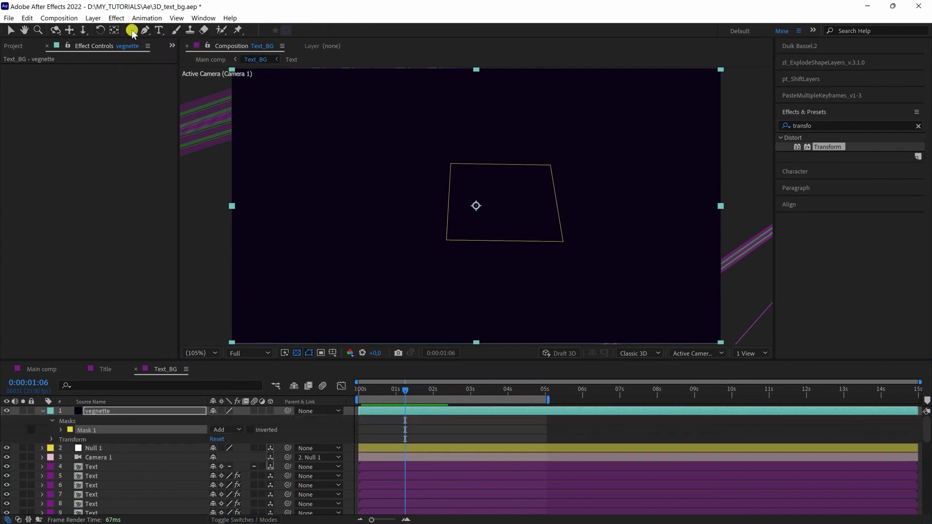
left_click(225, 430)
left_click(233, 464)
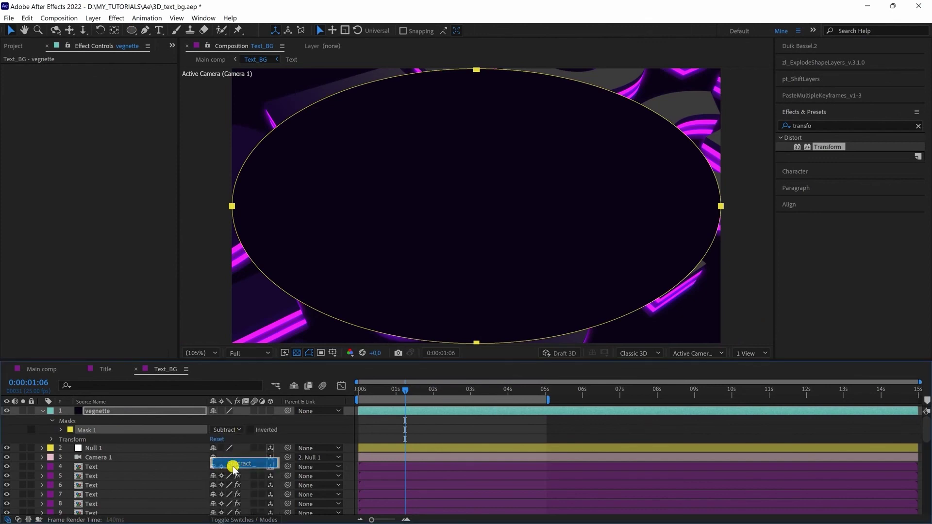
left_click(60, 430)
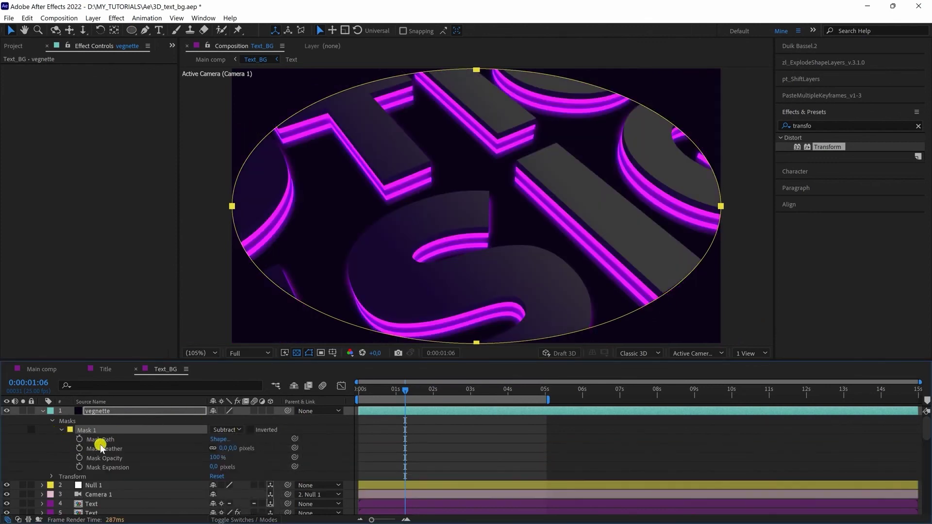
left_click(233, 448)
key("Return")
- Set the vegnette layer's blending mode to Soft Light and its opacity to 20%
left_click(237, 519)
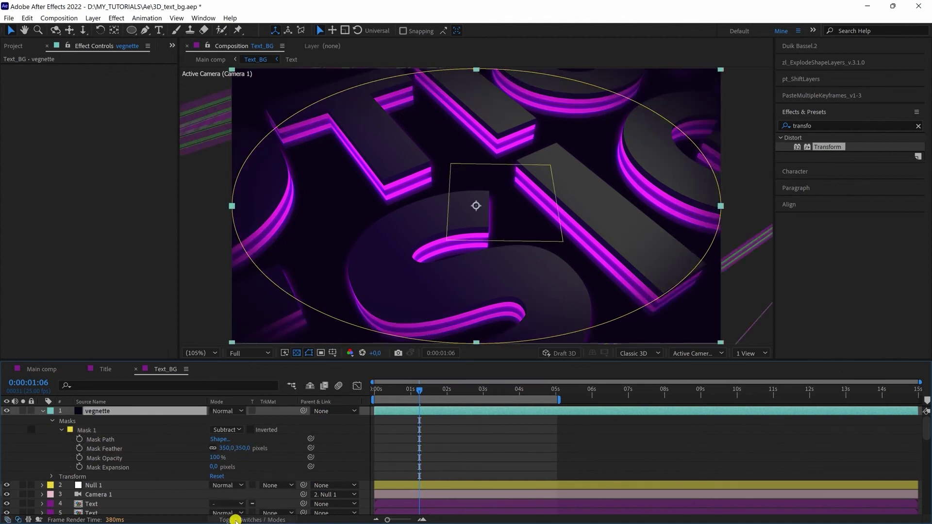
left_click(220, 411)
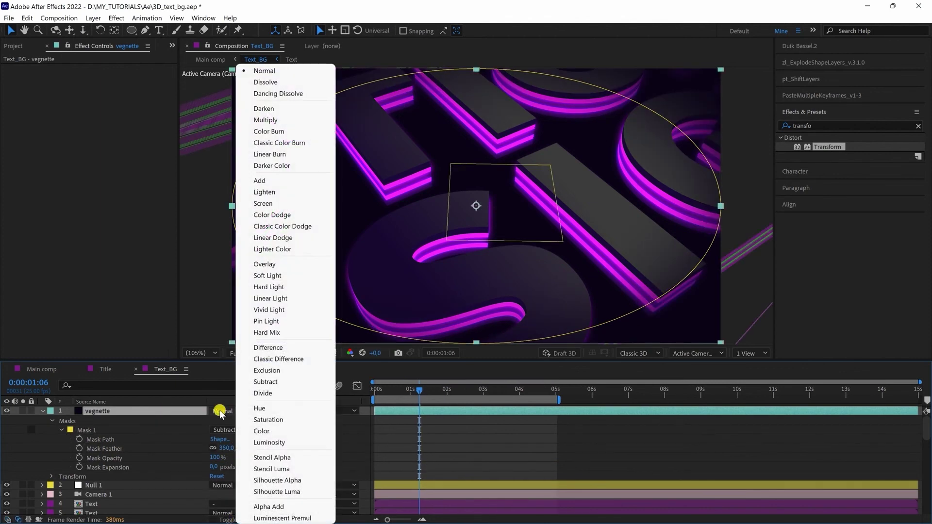
left_click(247, 275)
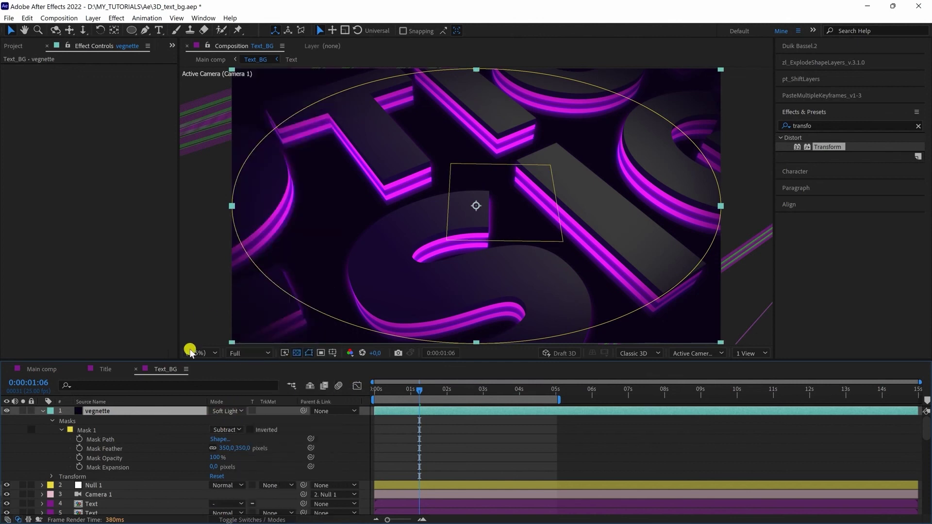
key("t")
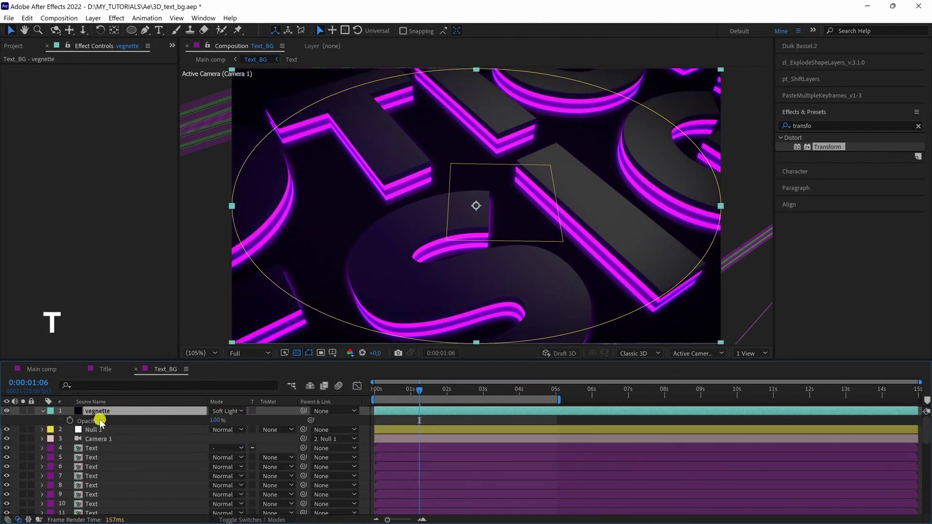
left_click(215, 421)
left_click(215, 421)
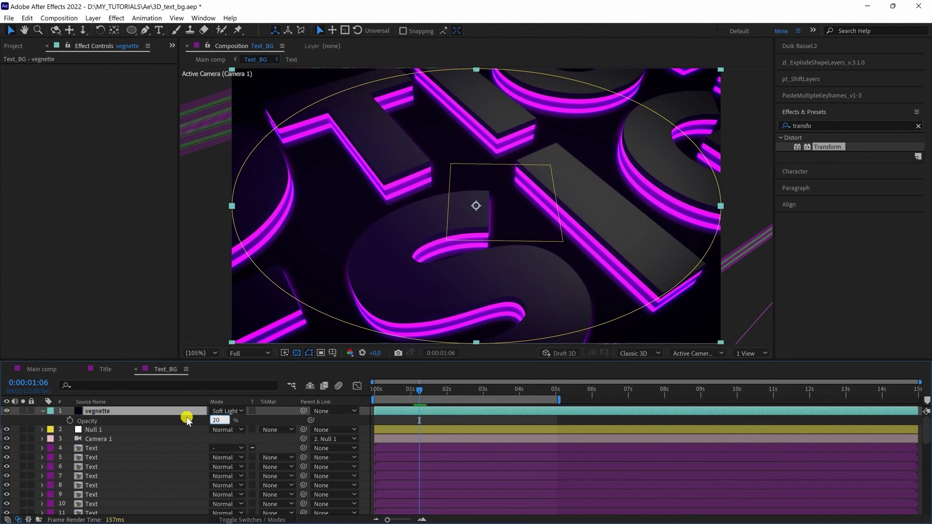
key("Return")
left_click(94, 19)
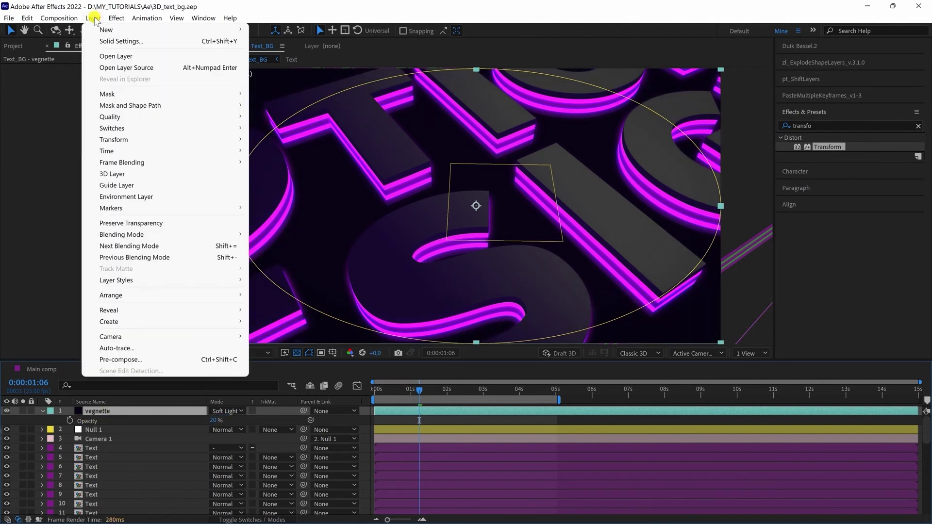
- Create a new adjustment layer named 'blur'
mouse_move(106, 30)
left_click(271, 98)
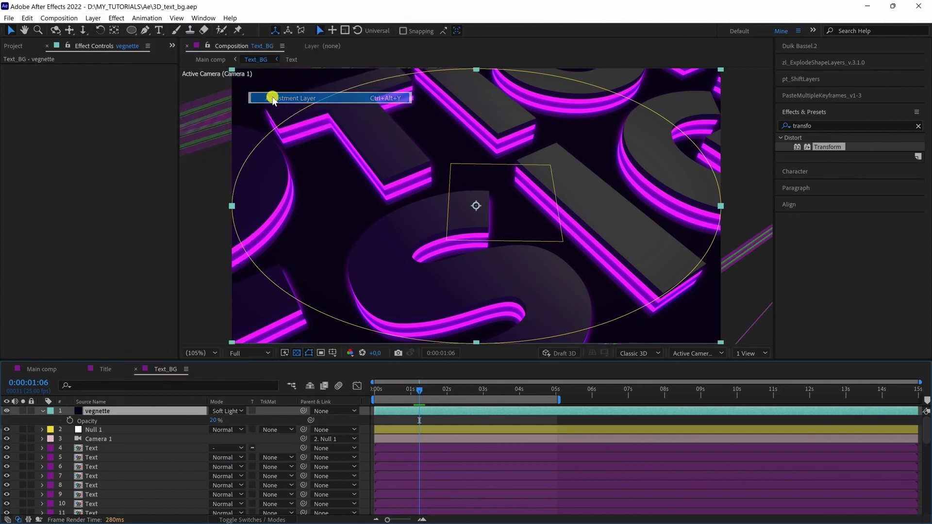
key("Return")
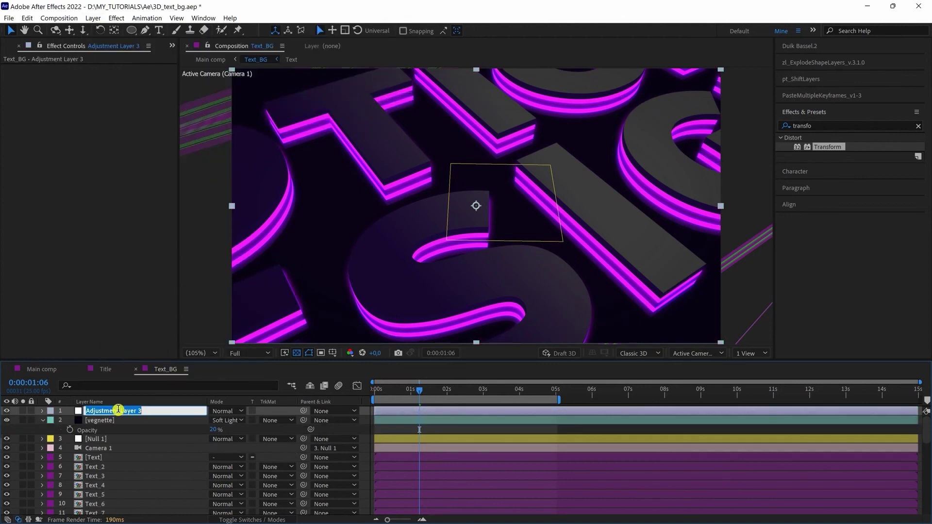
type("blur")
key("Return")
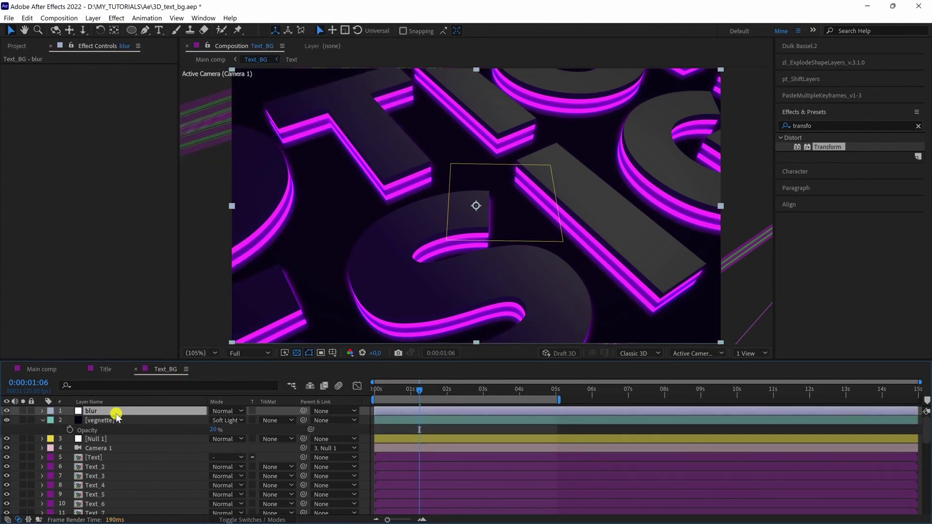
- Add a full-frame ellipse mask to the blur layer, set to Subtract with 350 feather
double_click(132, 32)
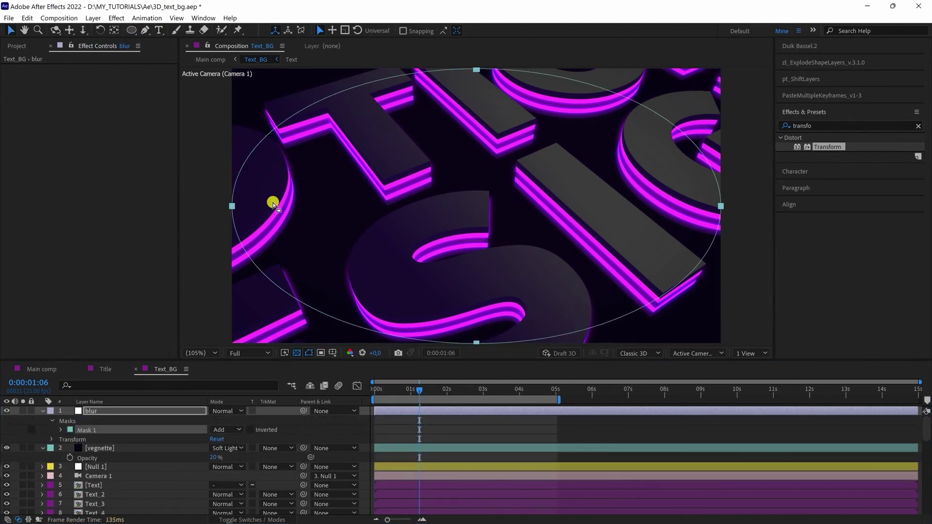
left_click(111, 431)
left_click(226, 429)
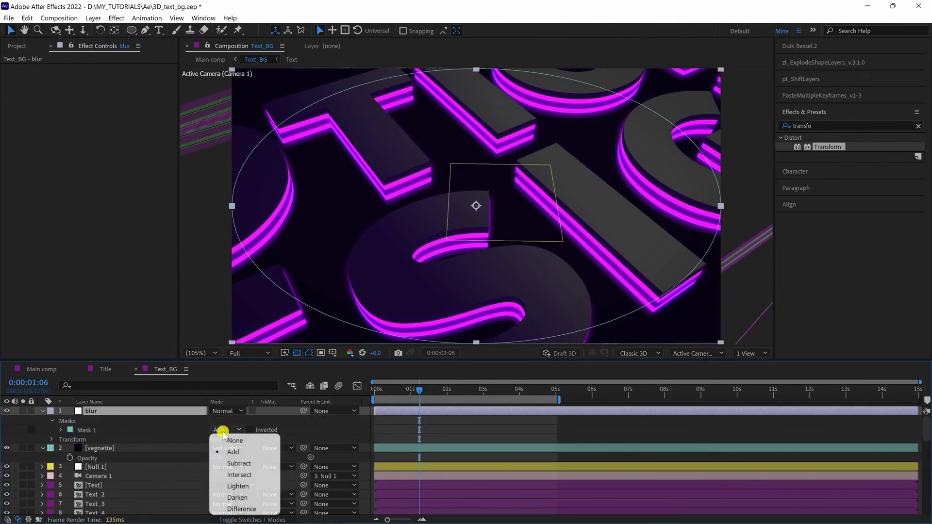
left_click(232, 463)
left_click(60, 431)
left_click(61, 430)
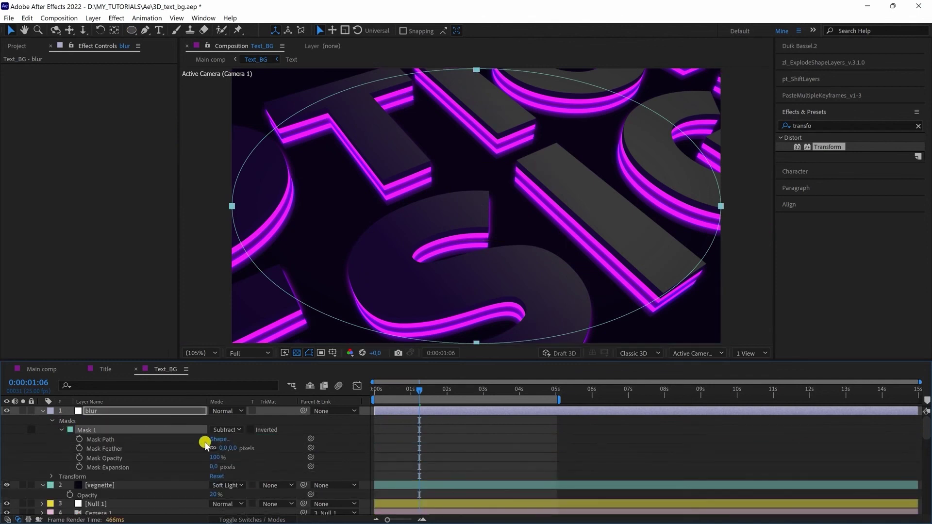
left_click(226, 448)
type("350")
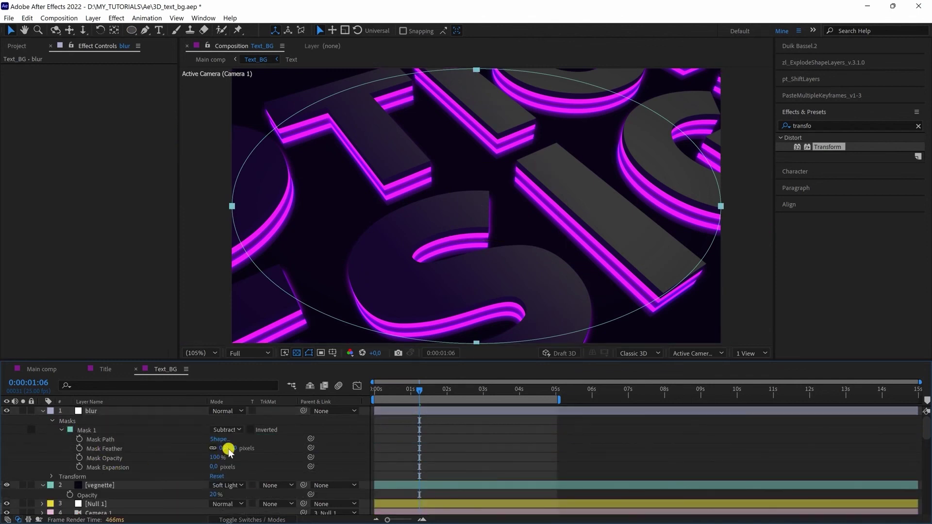
key("Return")
left_click(494, 226)
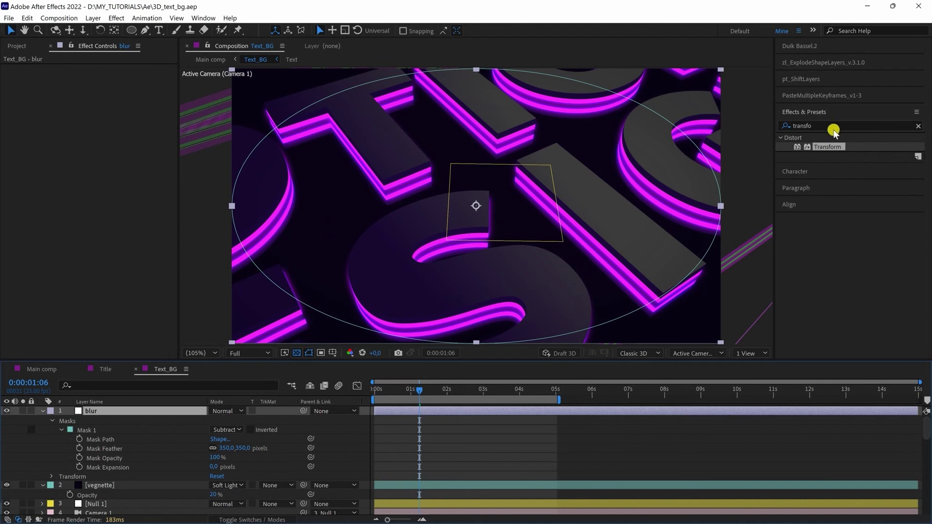
- Apply Camera Lens Blur with radius 20 to the blur layer, then return to Main comp's start
left_click(826, 125)
type("lens blu")
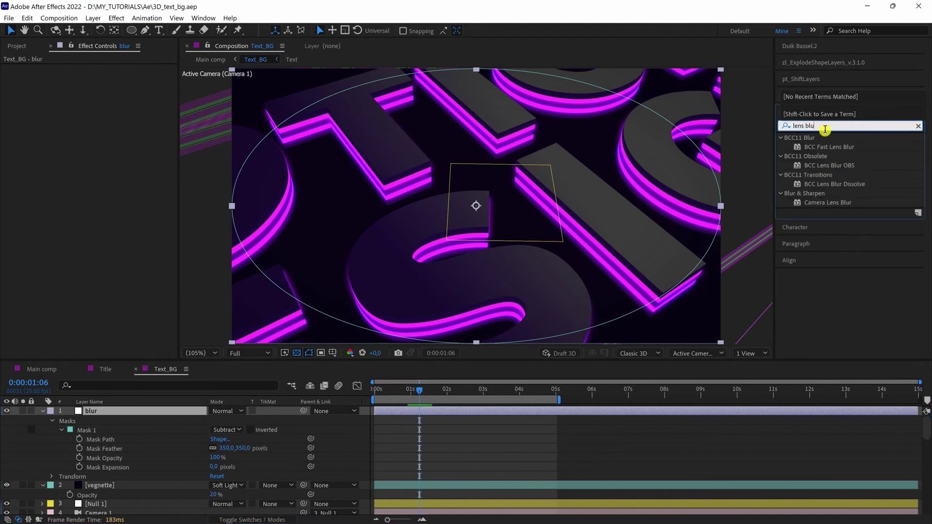
left_click(816, 203)
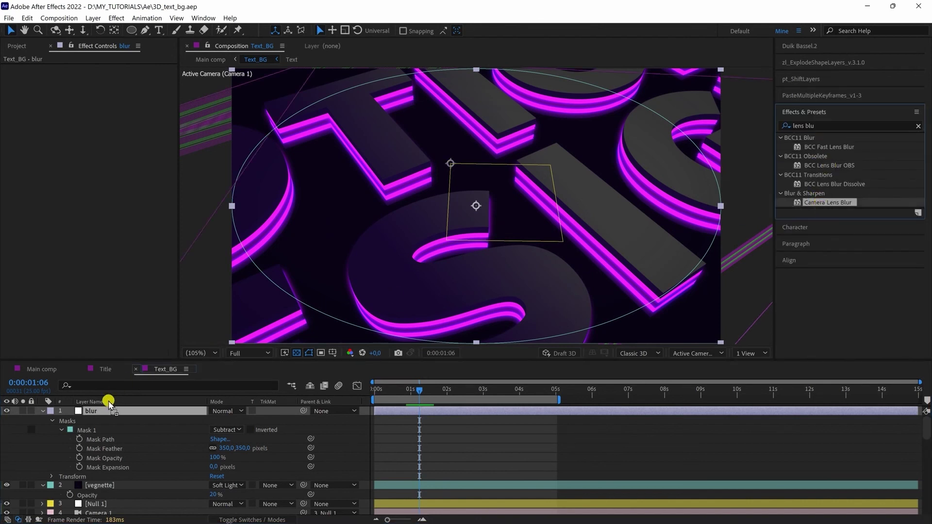
left_click_drag(585, 244, 67, 416)
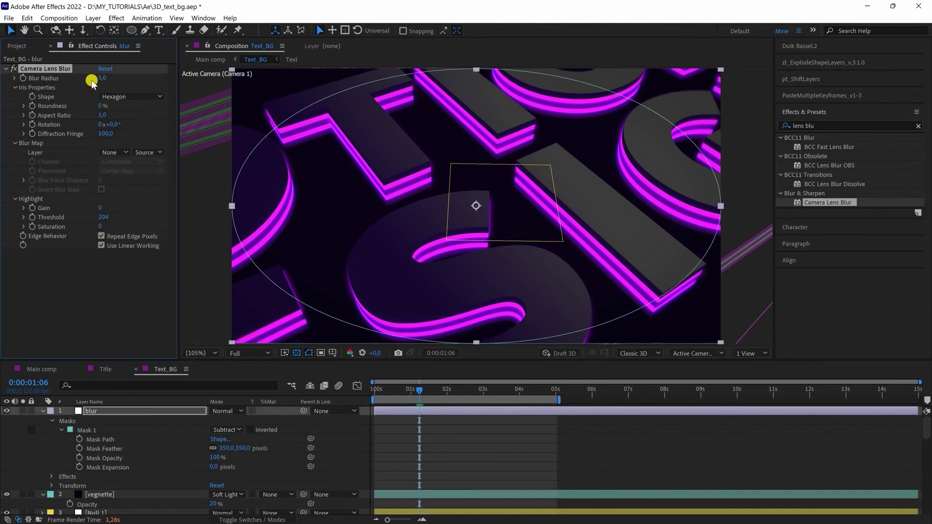
left_click(103, 79)
type("20")
left_click(93, 92)
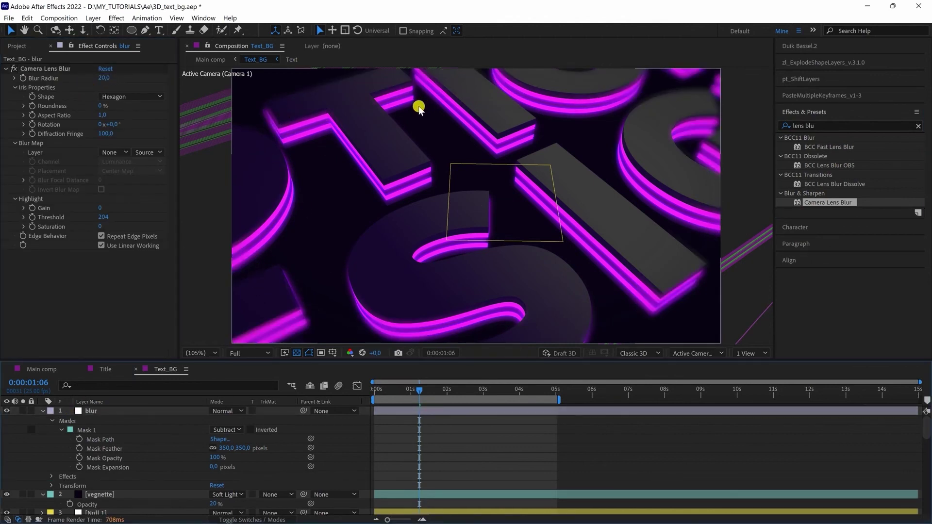
key("ctrl+grave")
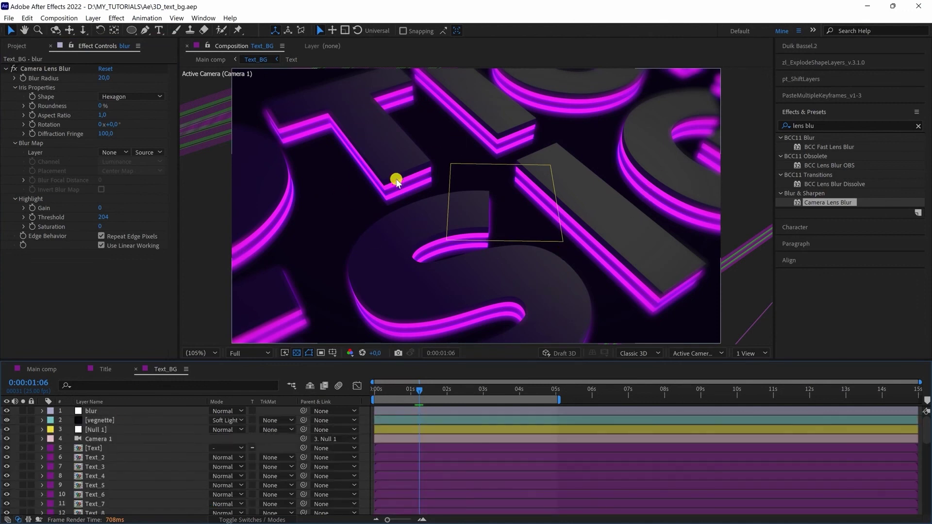
left_click(39, 370)
left_click(359, 390)
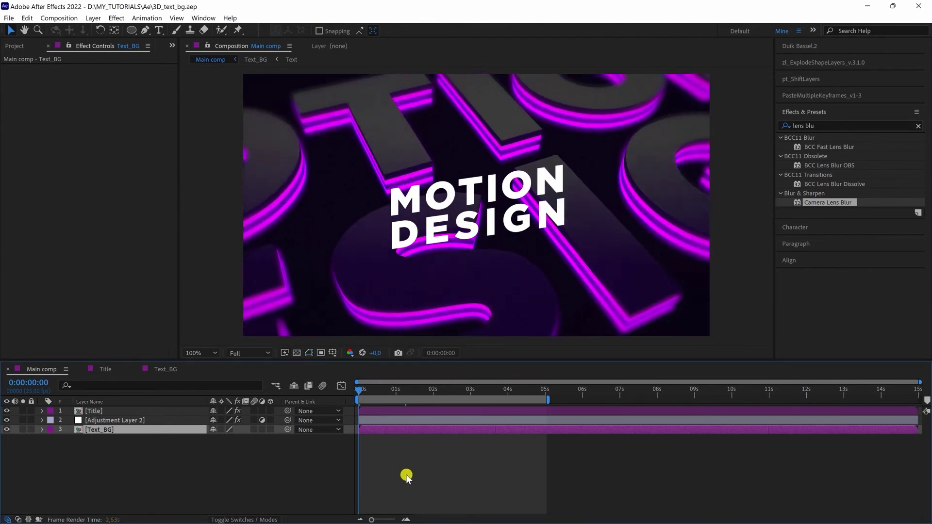
left_click(405, 473)
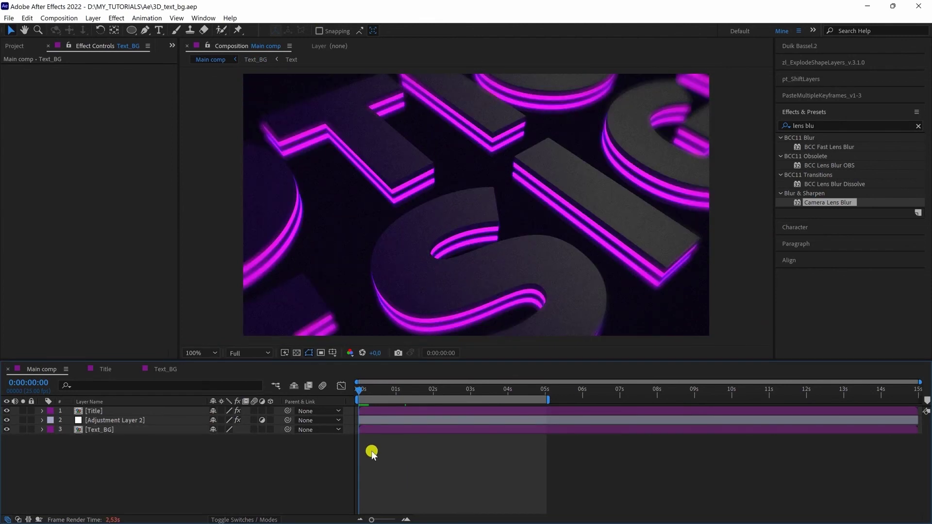